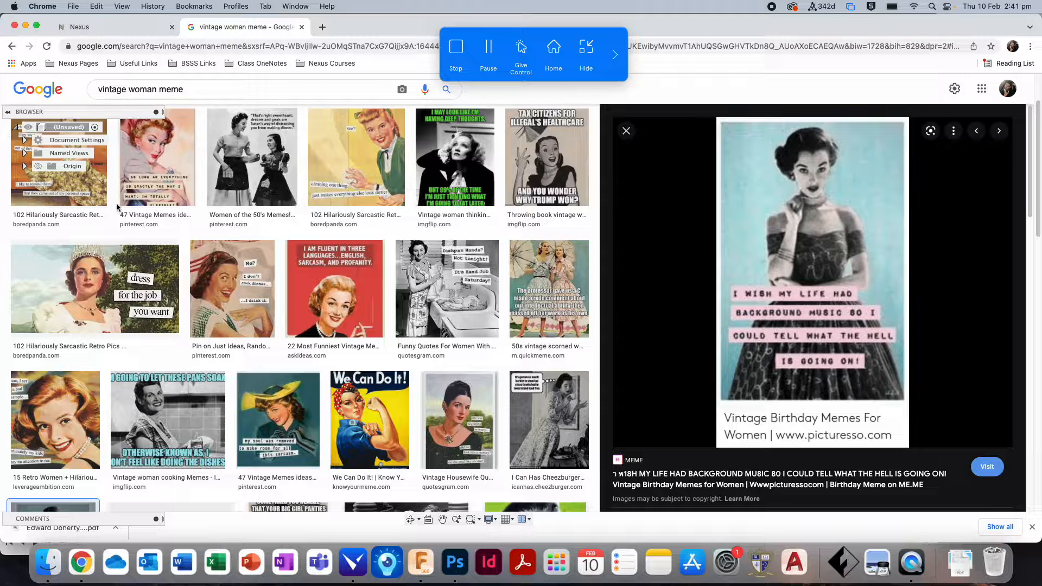
Browse the vintage woman meme image results and preview several examples to examine their caption and collage style.
scroll(200, 426, "down", 1)
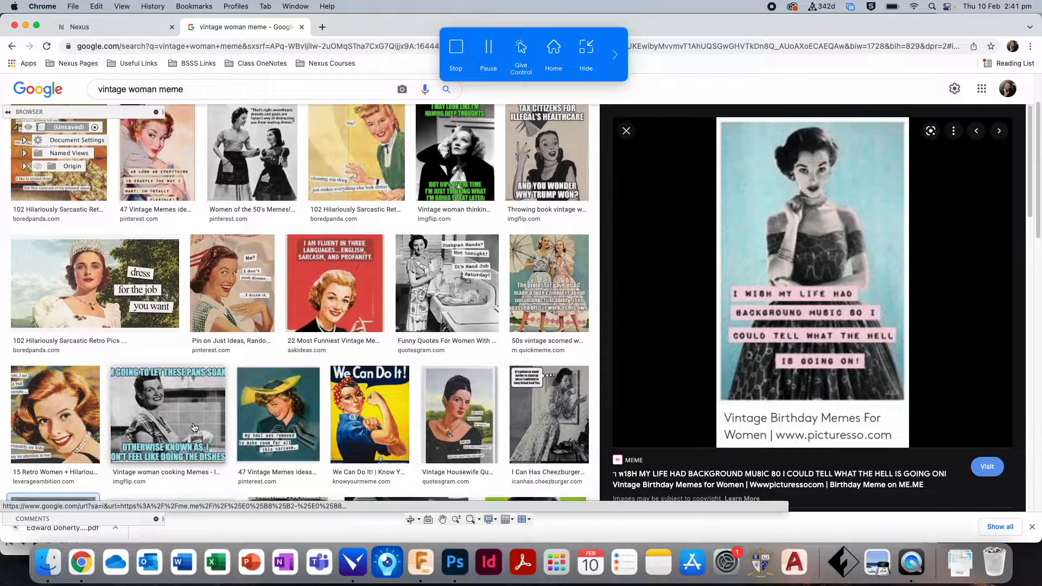
scroll(201, 426, "down", 3)
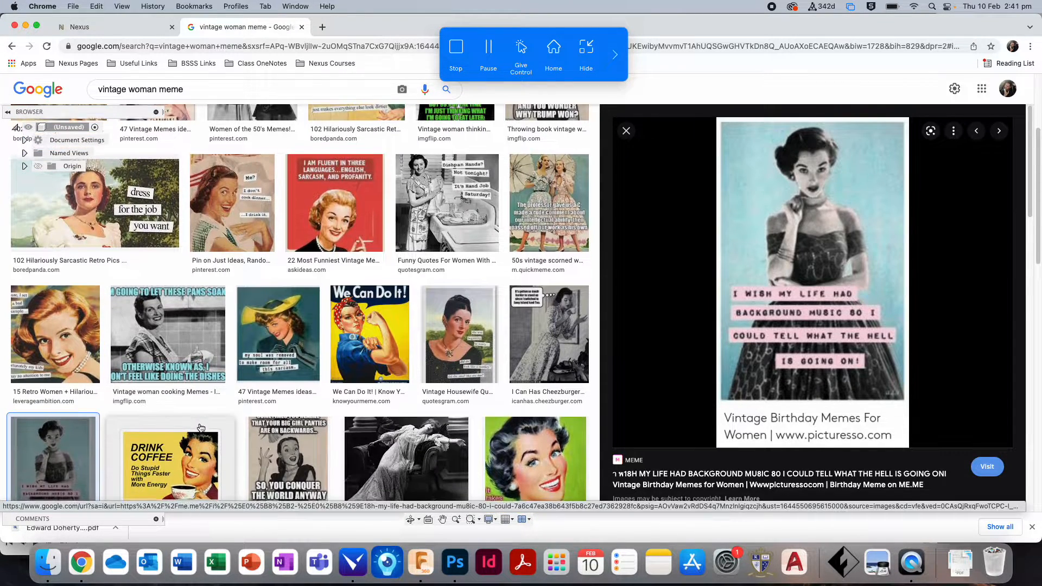
scroll(202, 427, "up", 5)
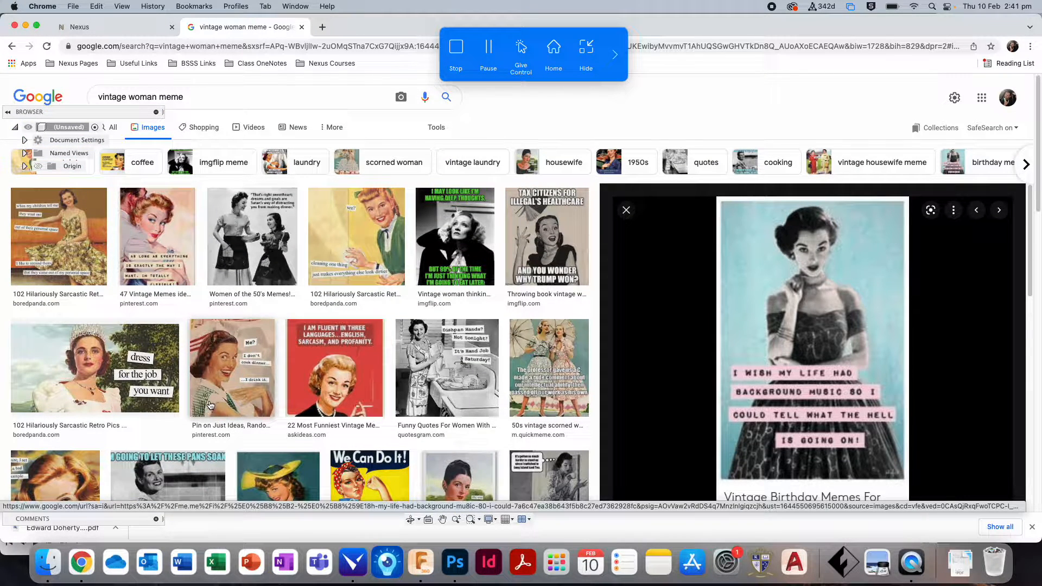
left_click(74, 232)
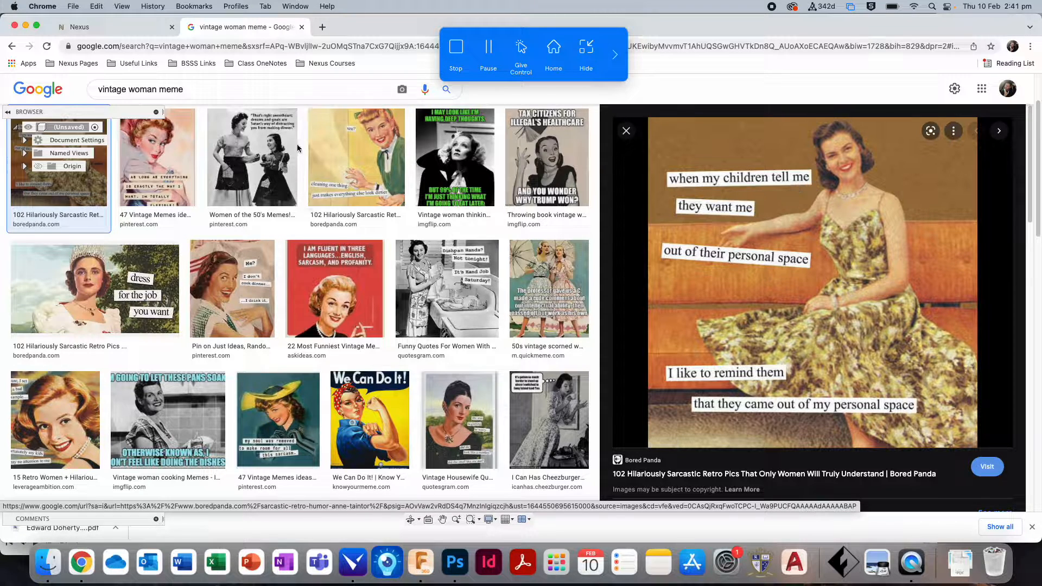
key("Right")
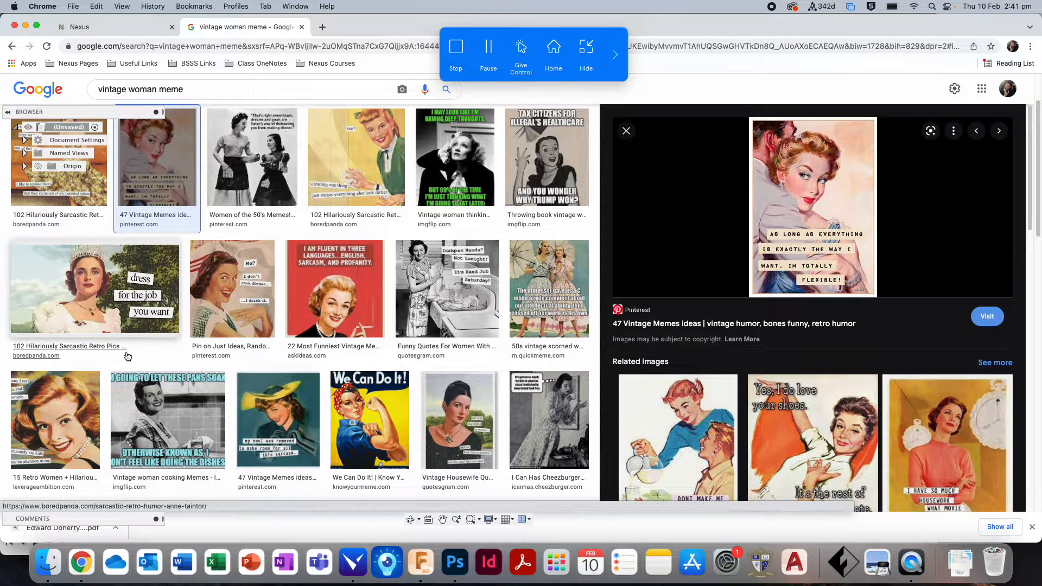
left_click(114, 296)
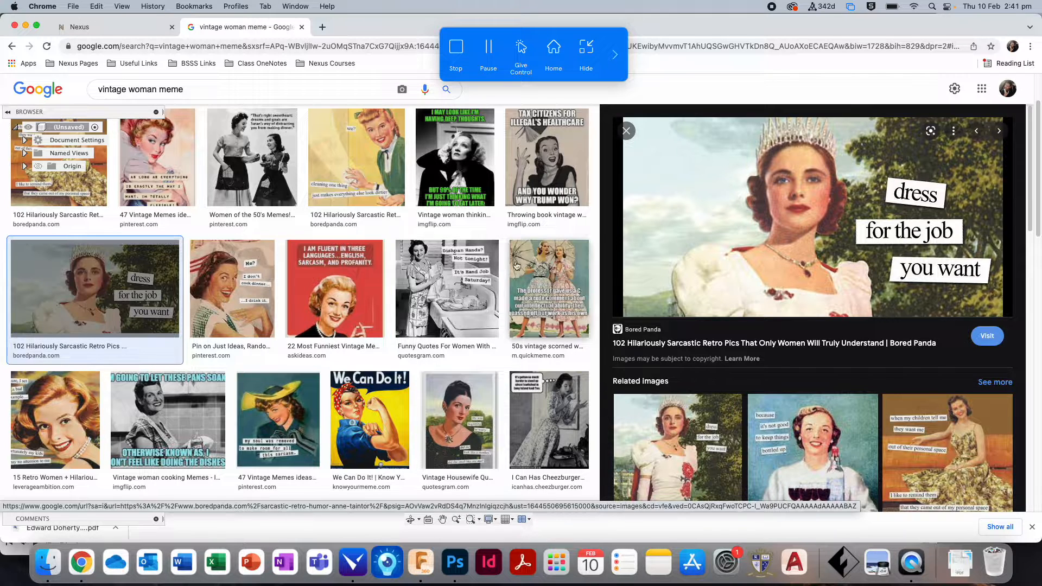
left_click(37, 434)
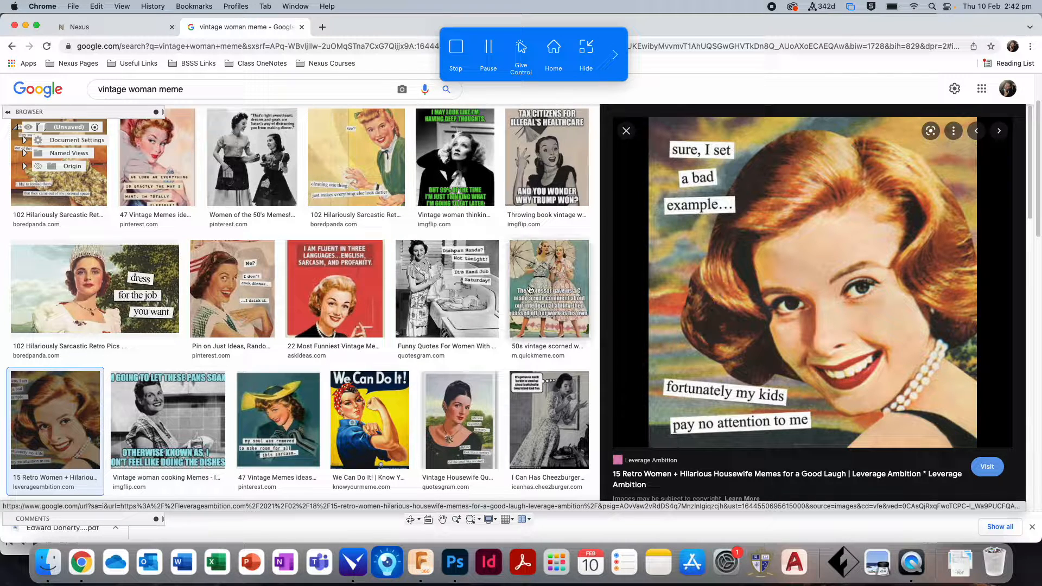
scroll(542, 304, "down", 3)
left_click(459, 342)
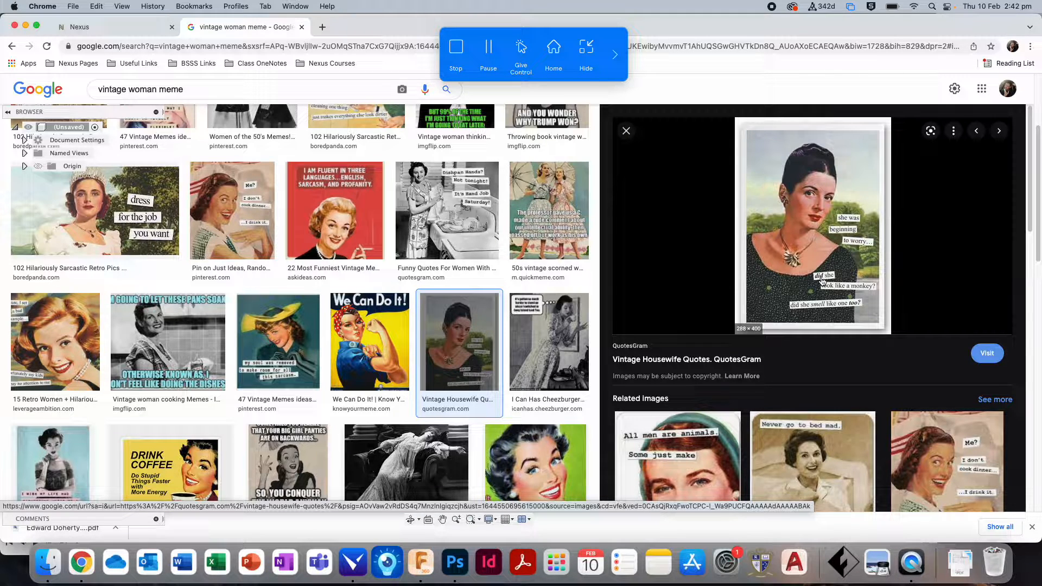
scroll(138, 386, "down", 3)
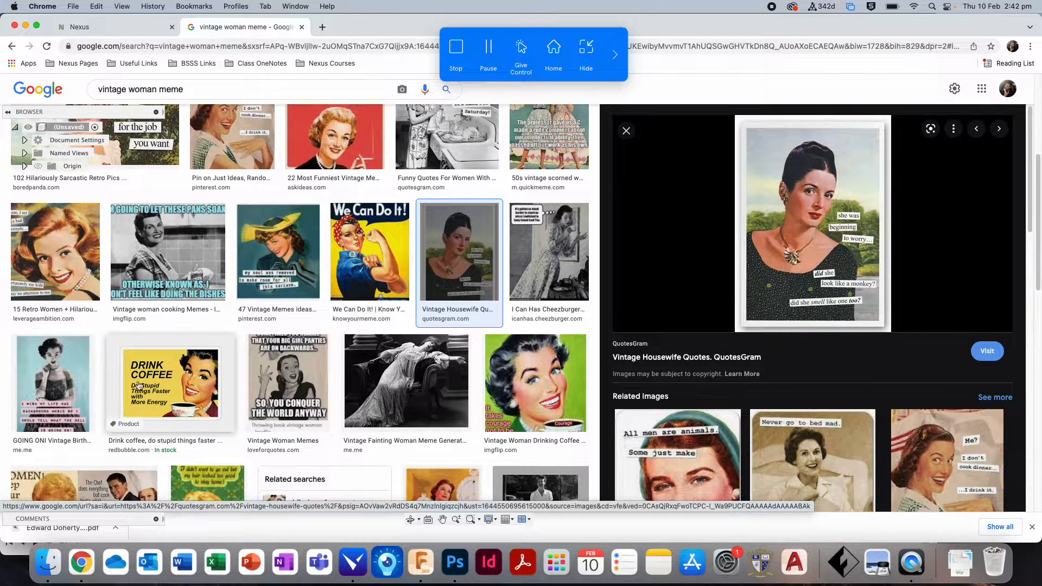
left_click(53, 380)
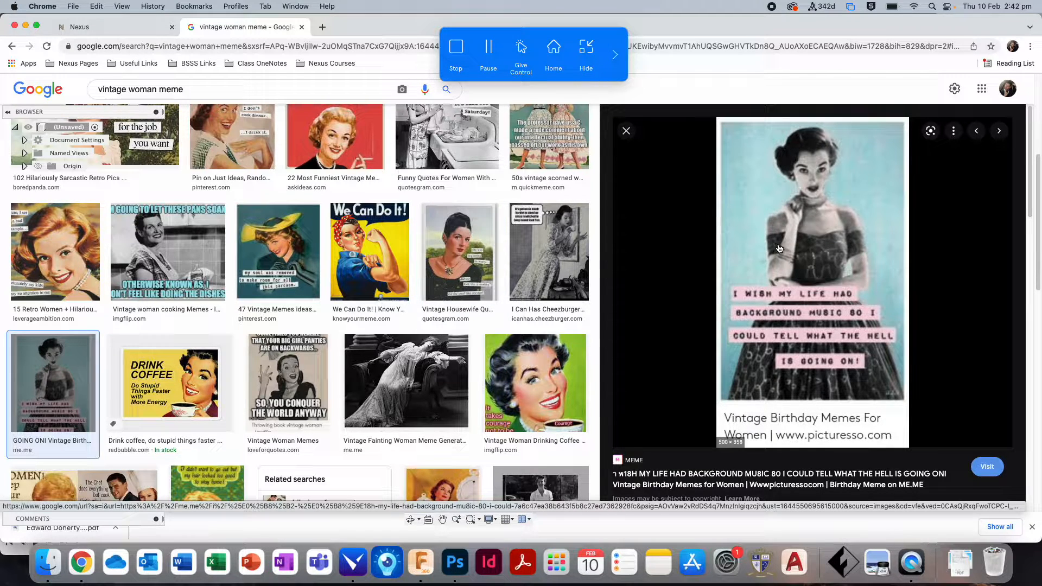
scroll(548, 235, "down", 3)
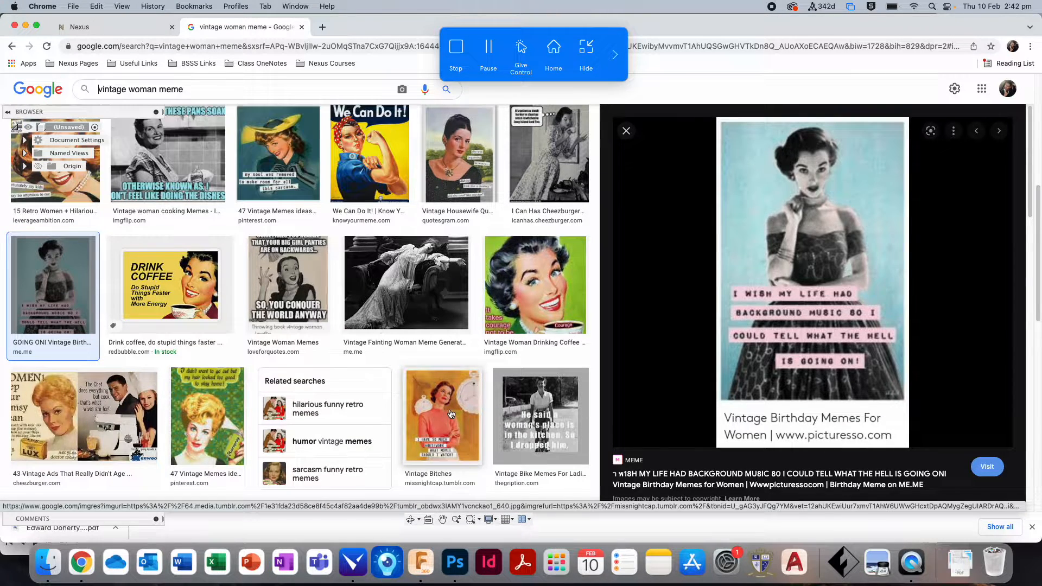
left_click(463, 412)
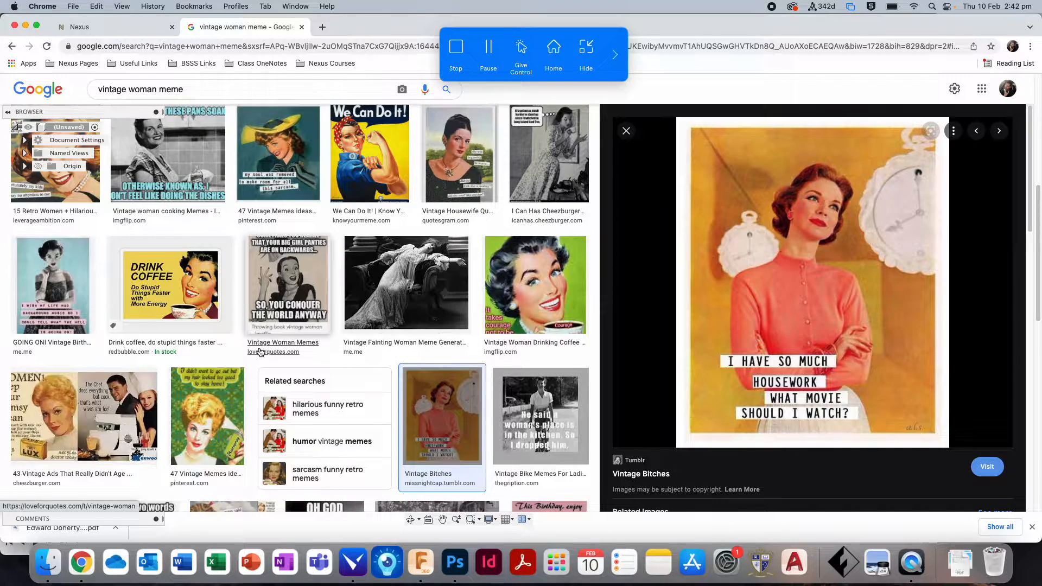
scroll(185, 317, "down", 5)
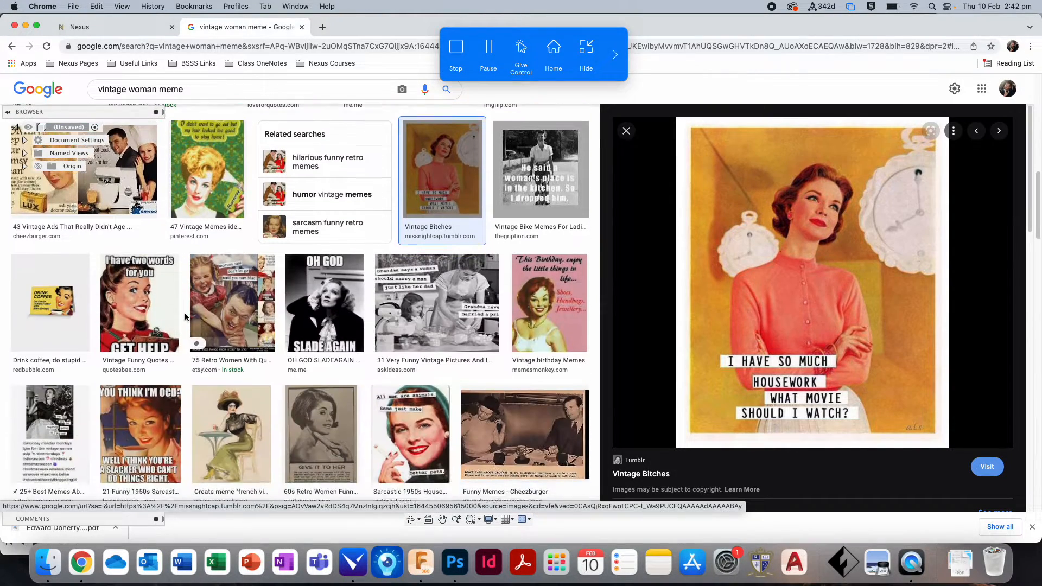
scroll(185, 317, "up", 10)
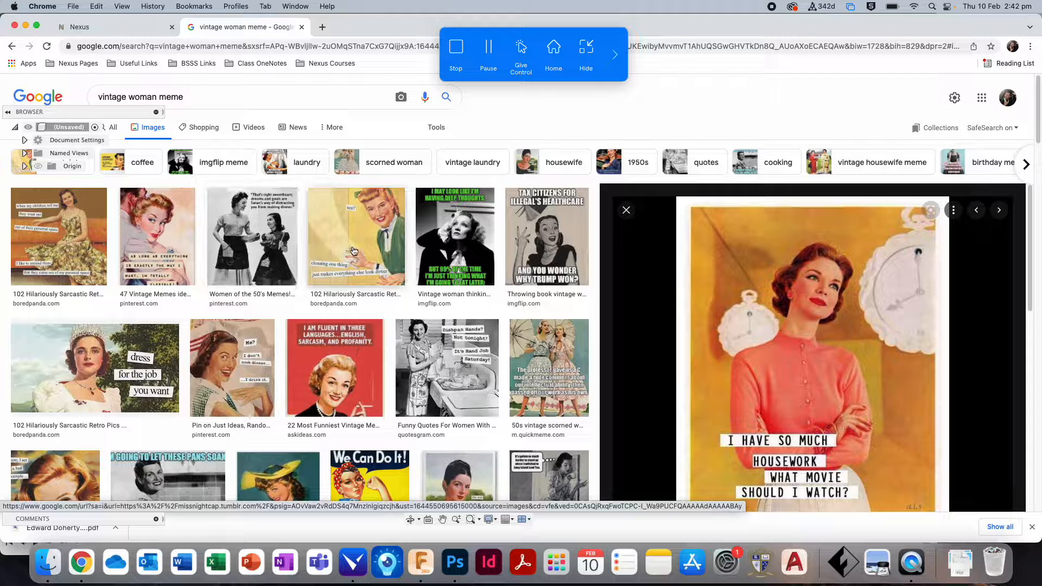
Switch to Fusion 360 and search the My First Project files for "mug".
left_click(421, 562)
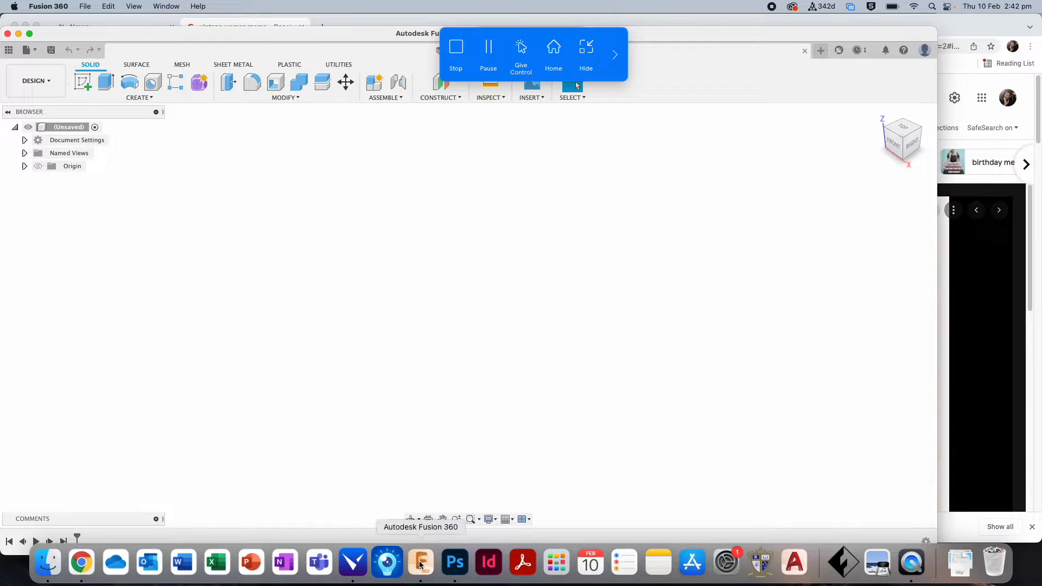
left_click(9, 50)
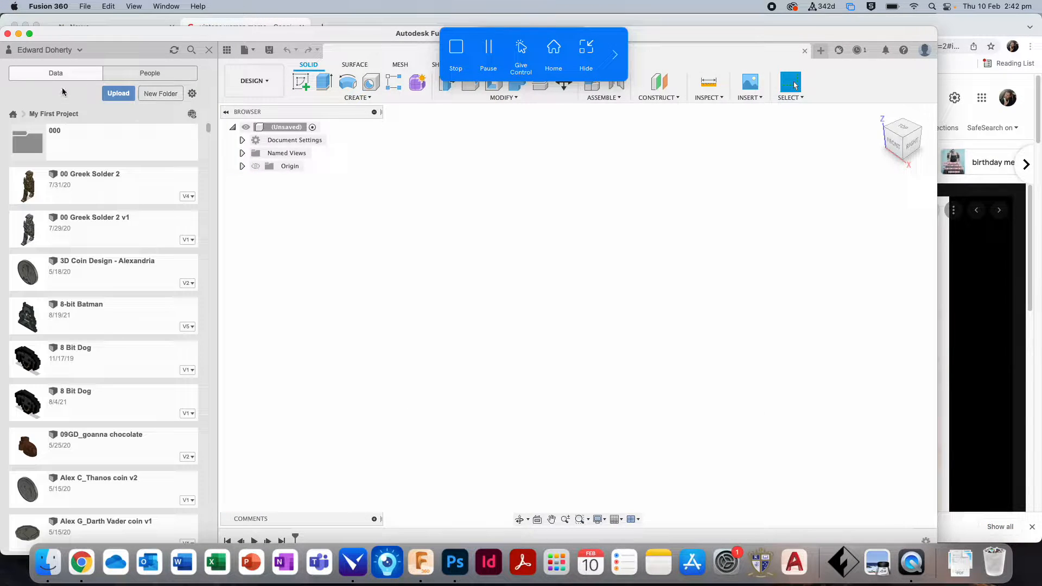
scroll(139, 219, "down", 20)
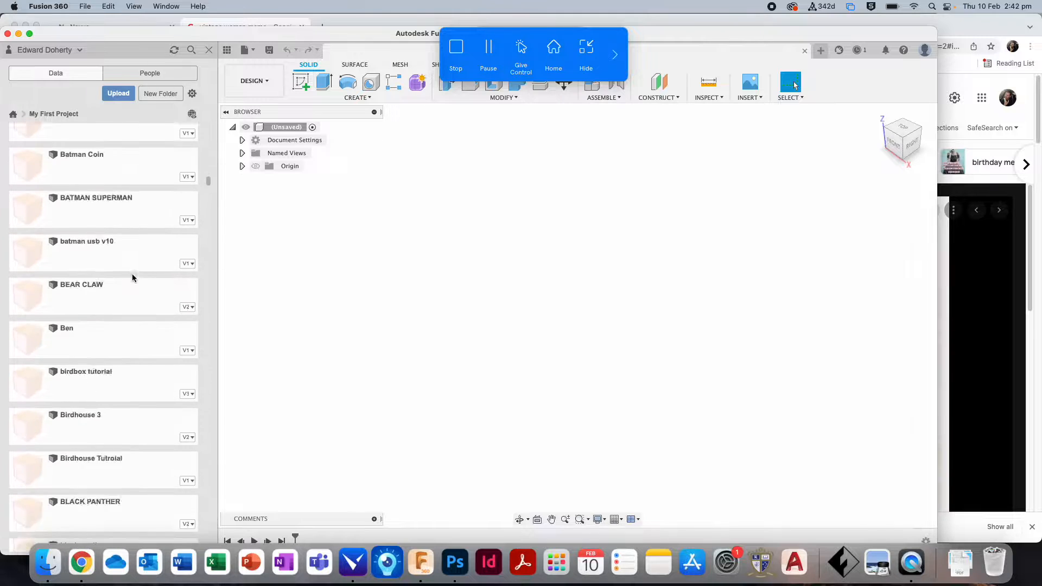
scroll(135, 275, "down", 20)
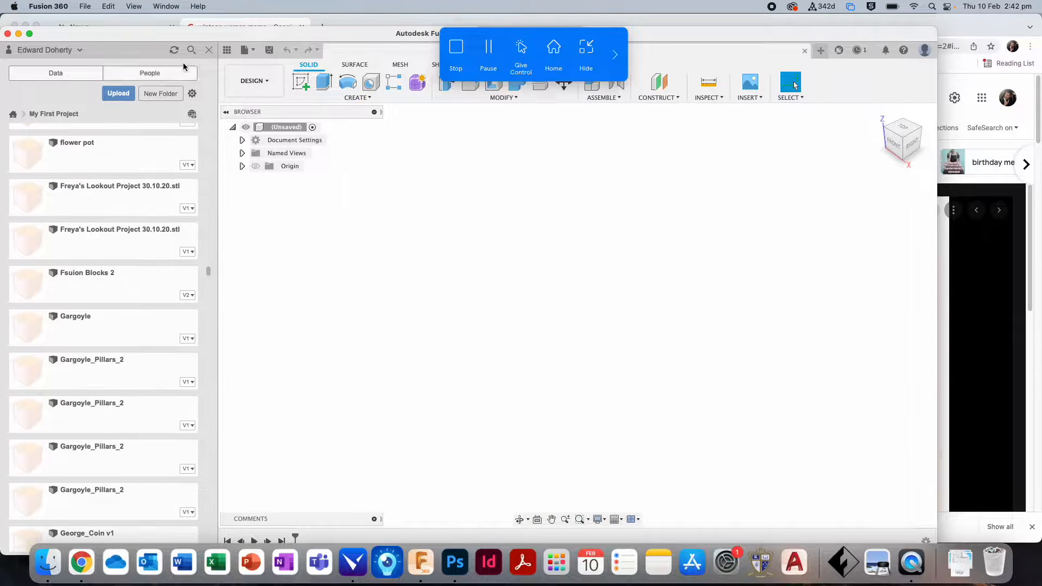
left_click(192, 49)
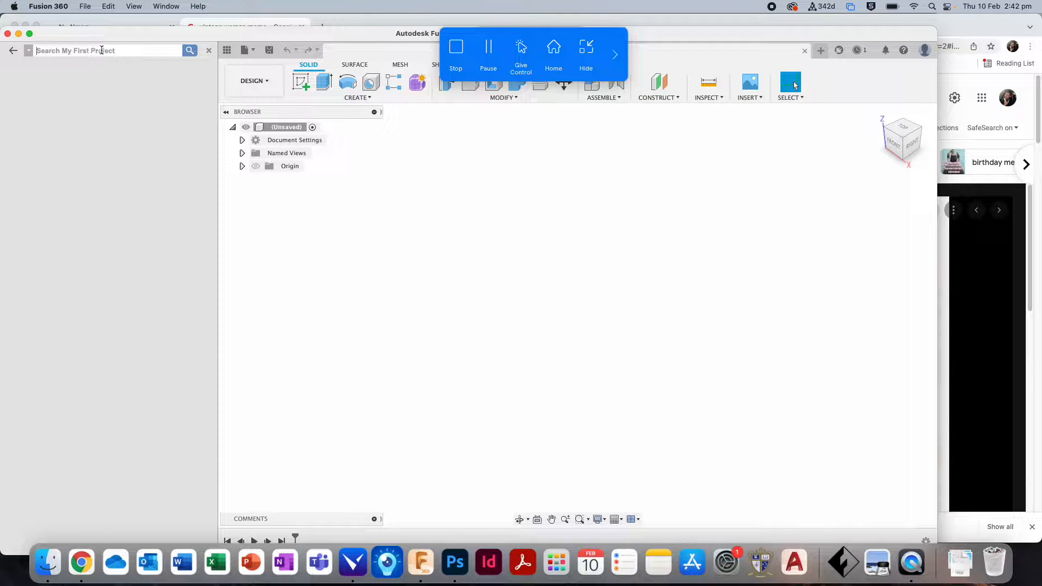
type("mug")
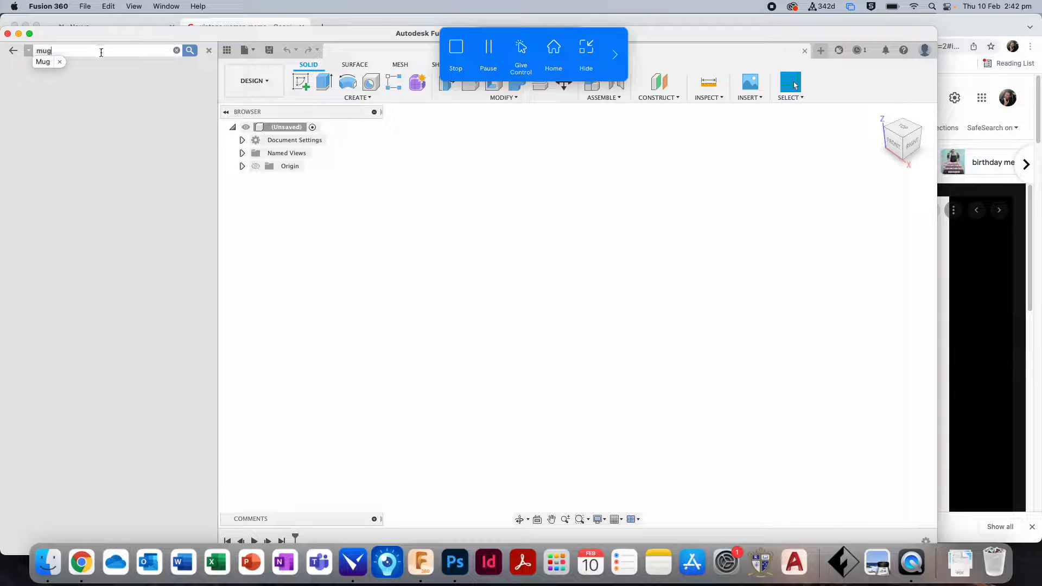
left_click(190, 52)
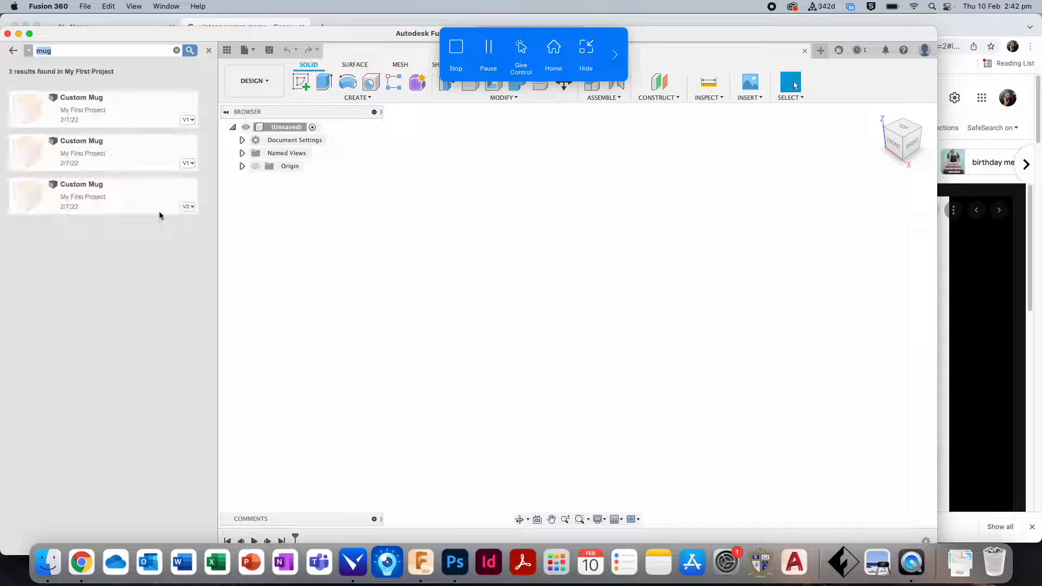
Open the second Custom Mug design in the search results and examine its wraparound artwork from several sides.
left_click(102, 148)
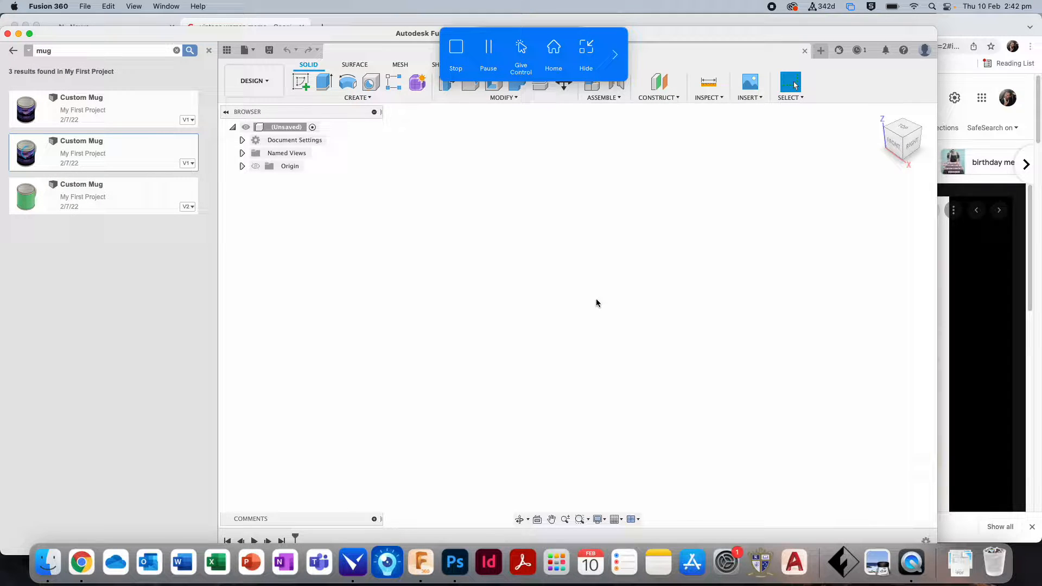
double_click(79, 154)
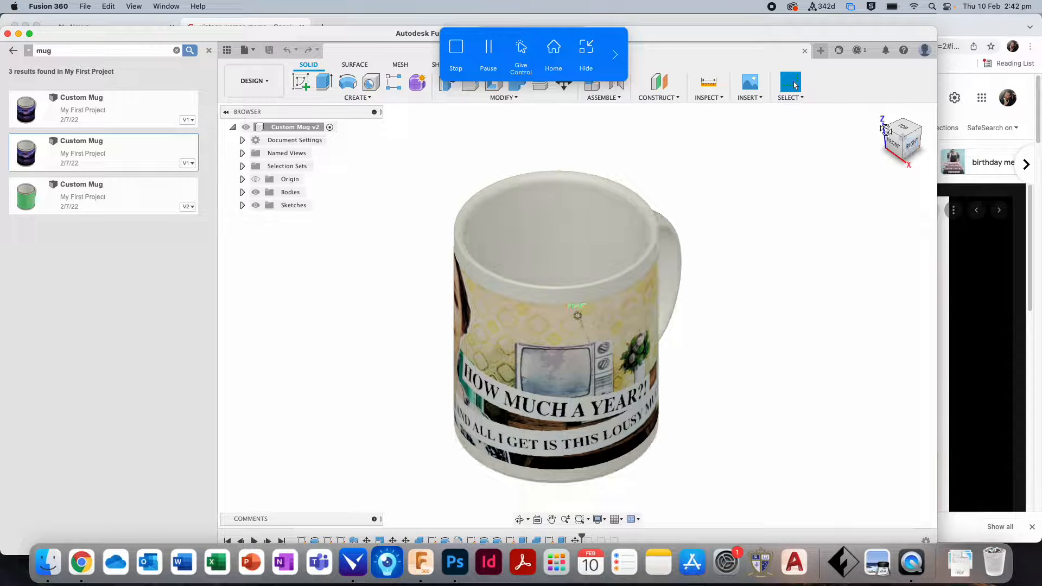
left_click(909, 148)
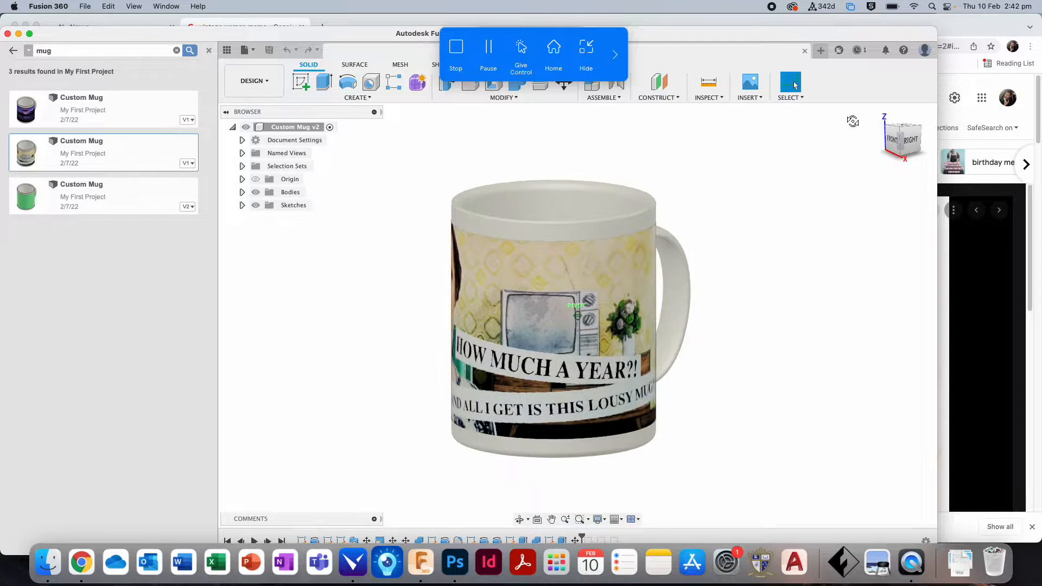
mouse_move(910, 139)
left_mouse_down()
mouse_move(895, 157)
mouse_move(917, 125)
mouse_move(896, 157)
mouse_move(898, 127)
mouse_move(864, 126)
mouse_move(868, 153)
mouse_move(925, 135)
mouse_move(907, 139)
mouse_move(919, 137)
mouse_move(917, 156)
mouse_move(919, 137)
mouse_move(873, 138)
mouse_move(176, 412)
mouse_move(143, 412)
left_mouse_up()
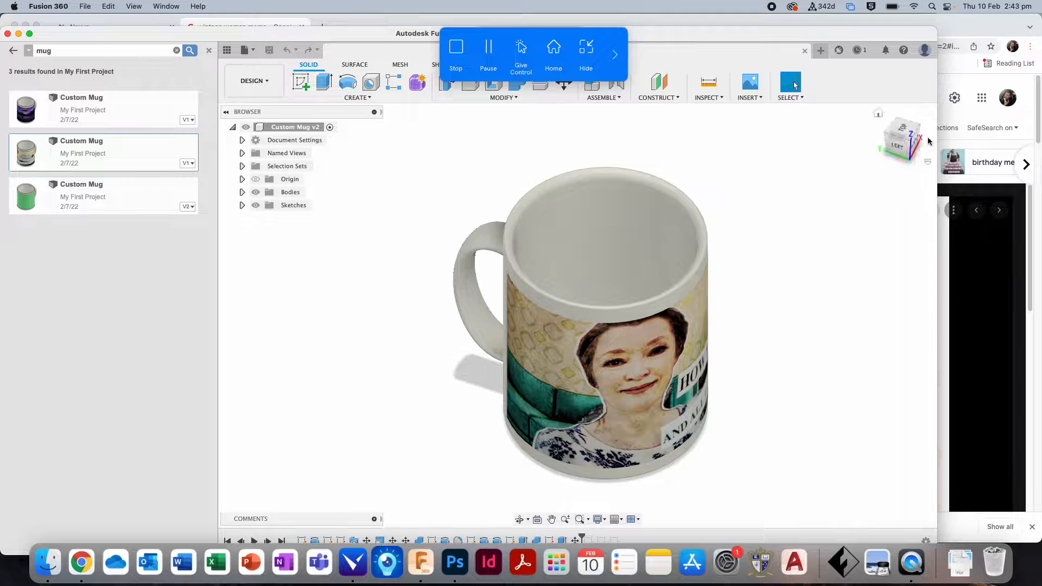
left_click_drag(897, 142, 834, 119)
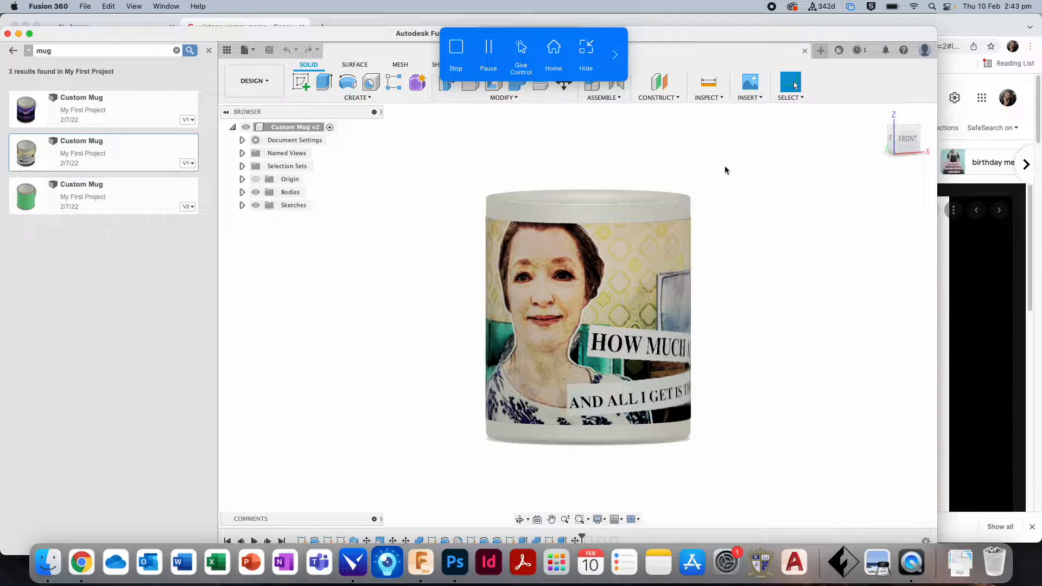
Switch to Photoshop and enlarge its window to fill the screen, moving the floating recording toolbar out of the way.
left_click(461, 574)
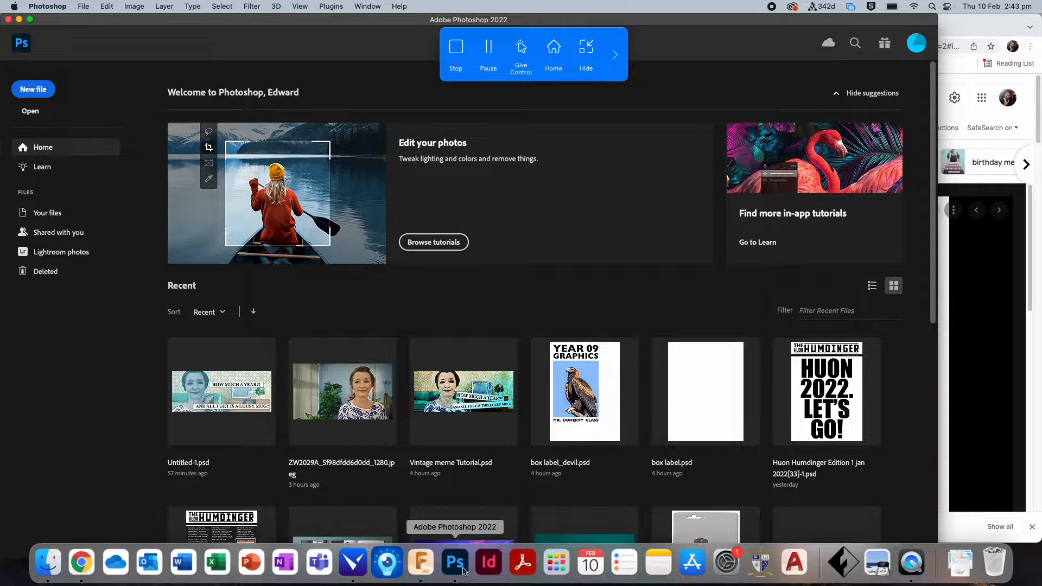
double_click(678, 20)
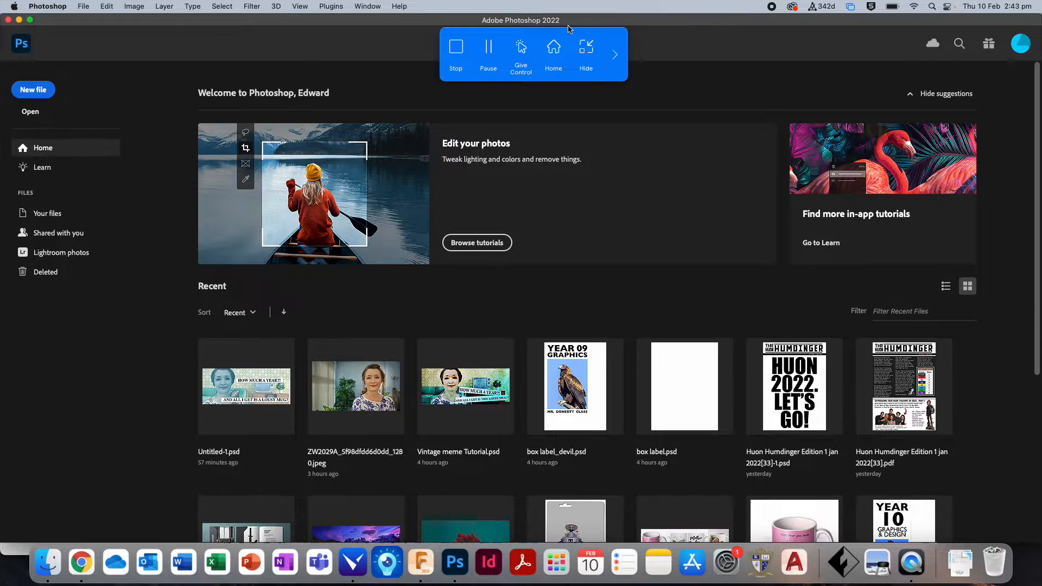
left_click_drag(548, 76, 1036, 534)
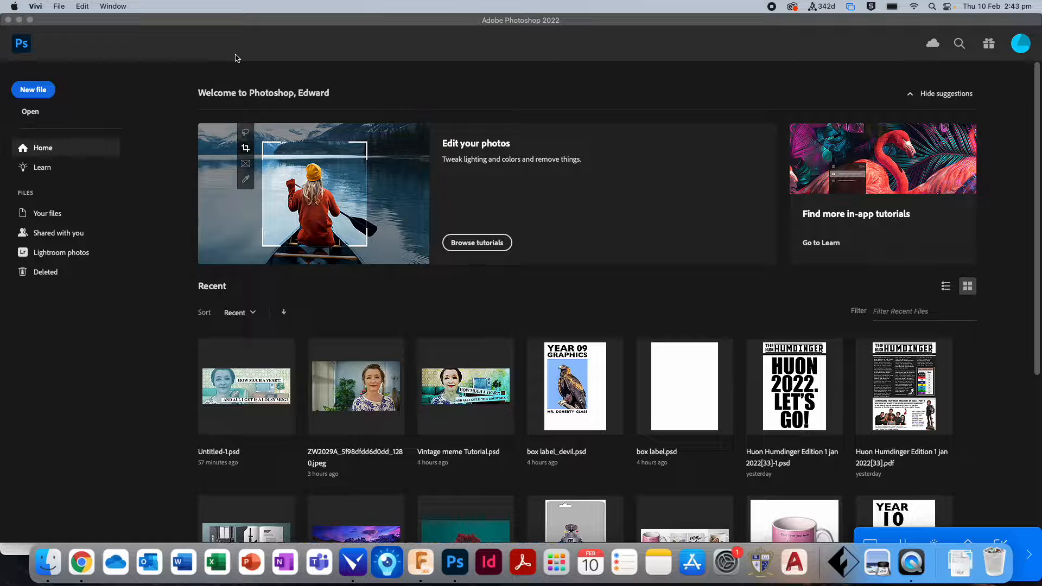
left_click(90, 20)
Create a new landscape document 193 mm wide and 79 mm high at 300 pixels/inch, in RGB Color with a white background.
left_click(84, 6)
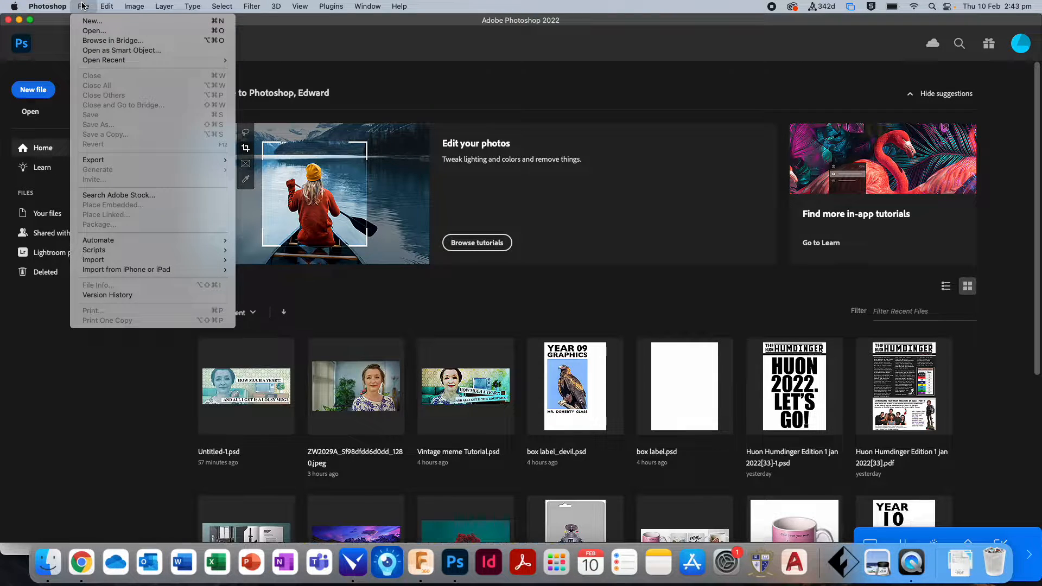
left_click(108, 22)
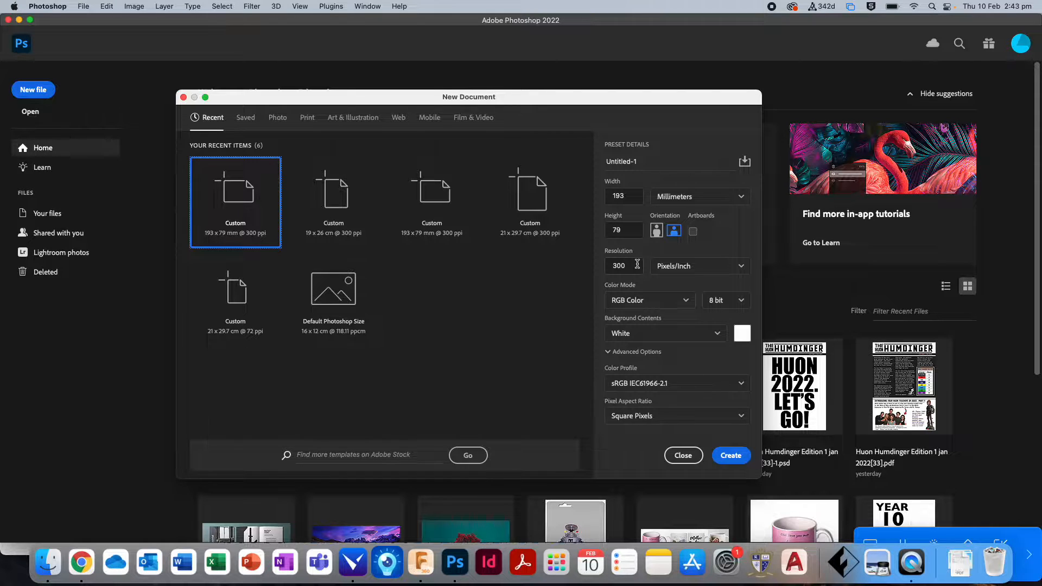
left_click(640, 302)
left_click(649, 373)
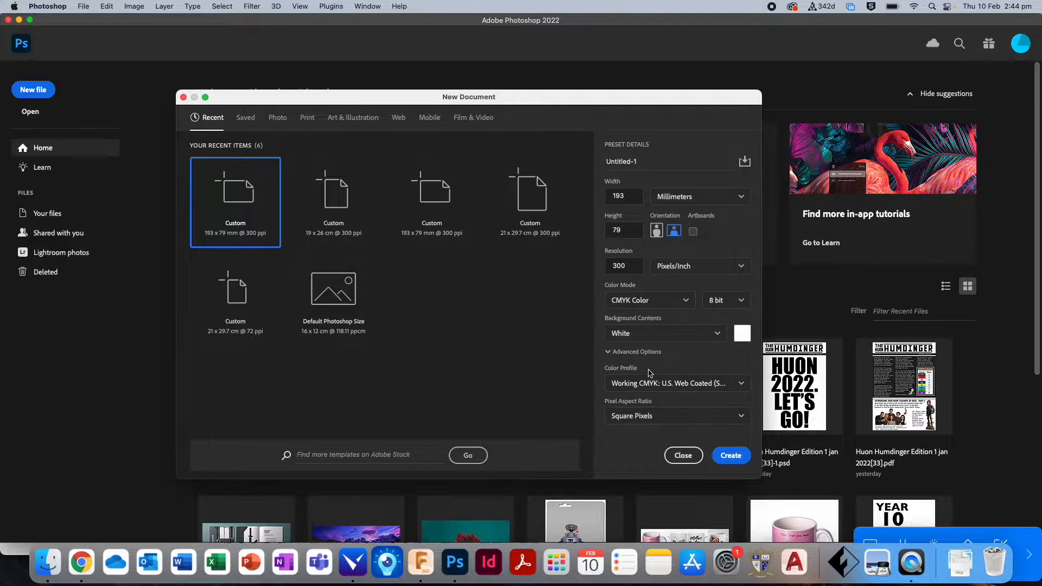
left_click(648, 300)
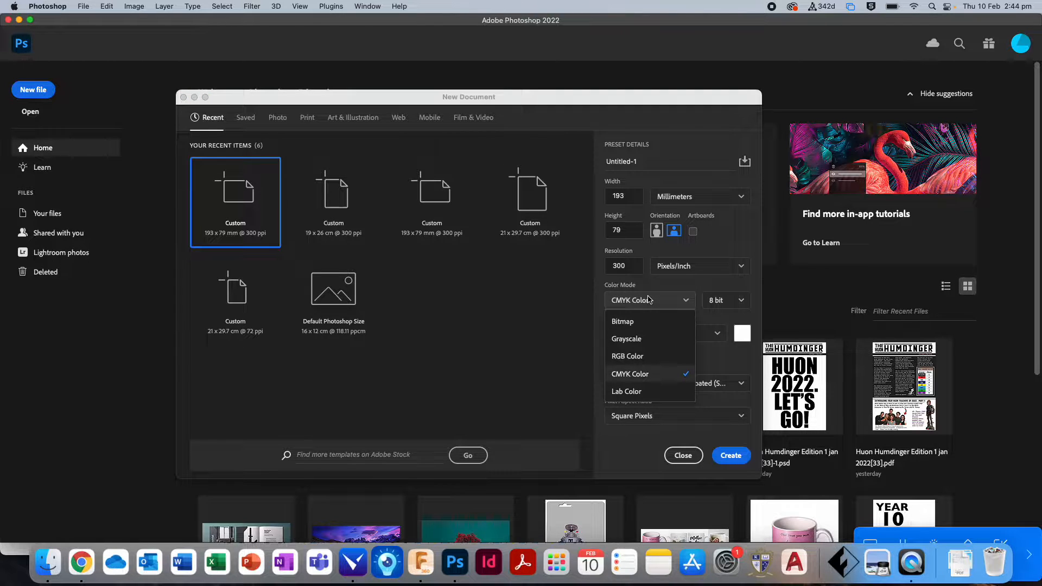
left_click(652, 351)
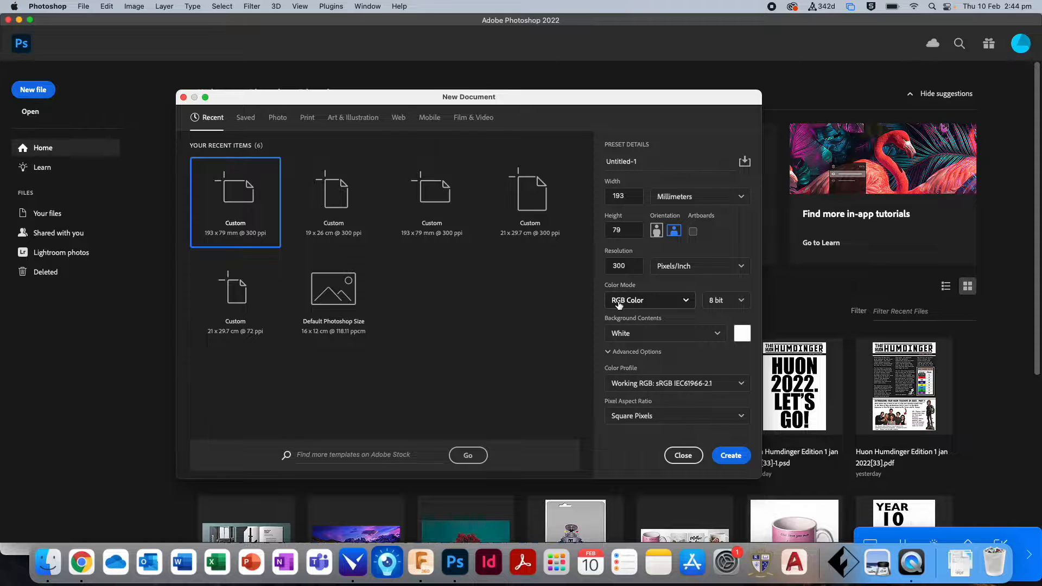
left_click(735, 454)
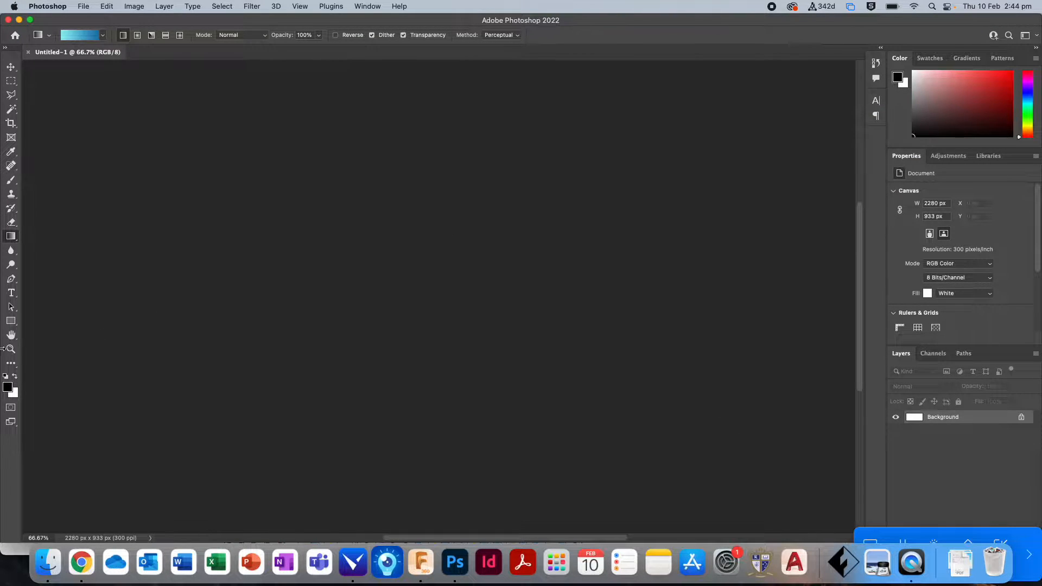
Create another new document 193 mm wide and 79 mm high at 300 pixels/inch, in RGB Color with a white background.
left_click(11, 348)
left_click(11, 335)
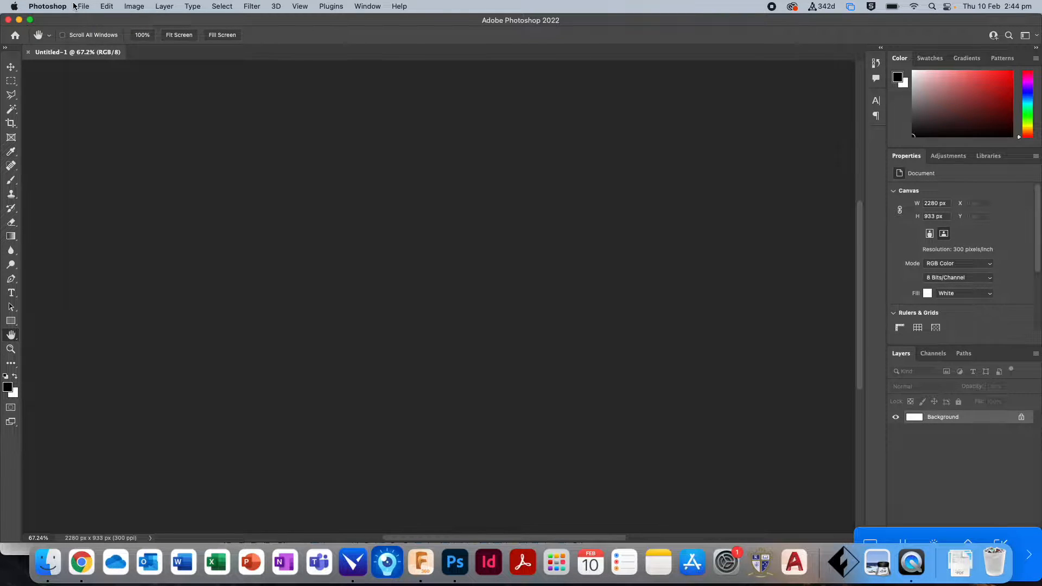
left_click(83, 7)
left_click(106, 22)
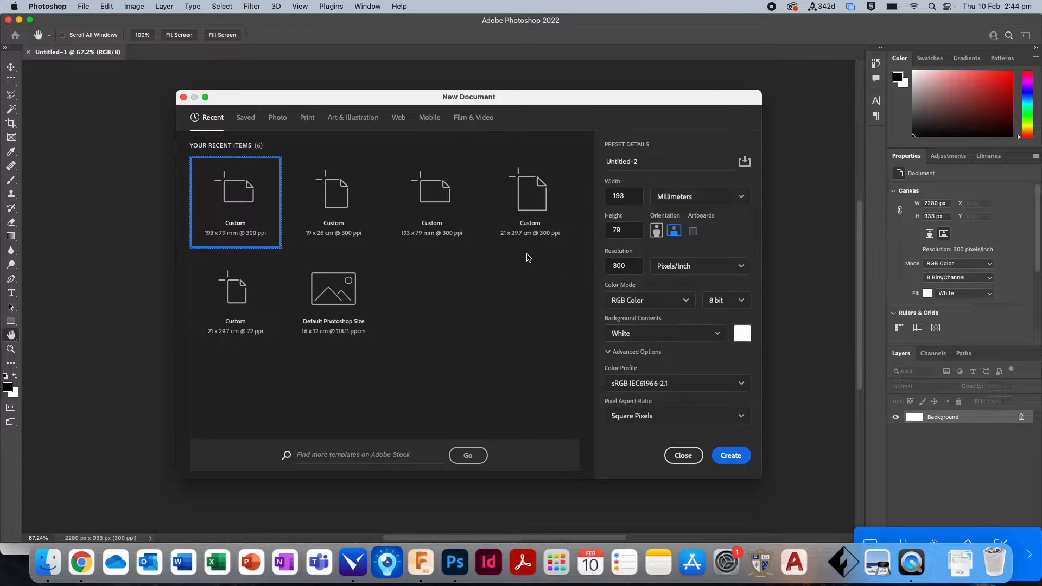
left_click(727, 458)
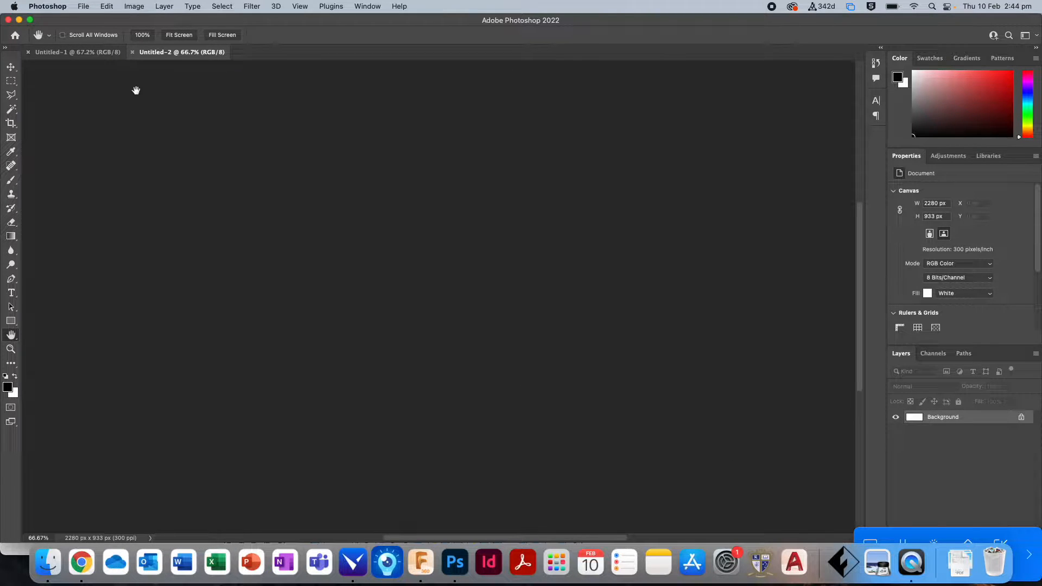
Try to bring the second document's blank canvas into view by zooming out and fitting it to the window.
left_click(108, 53)
left_click(189, 53)
left_click(11, 349)
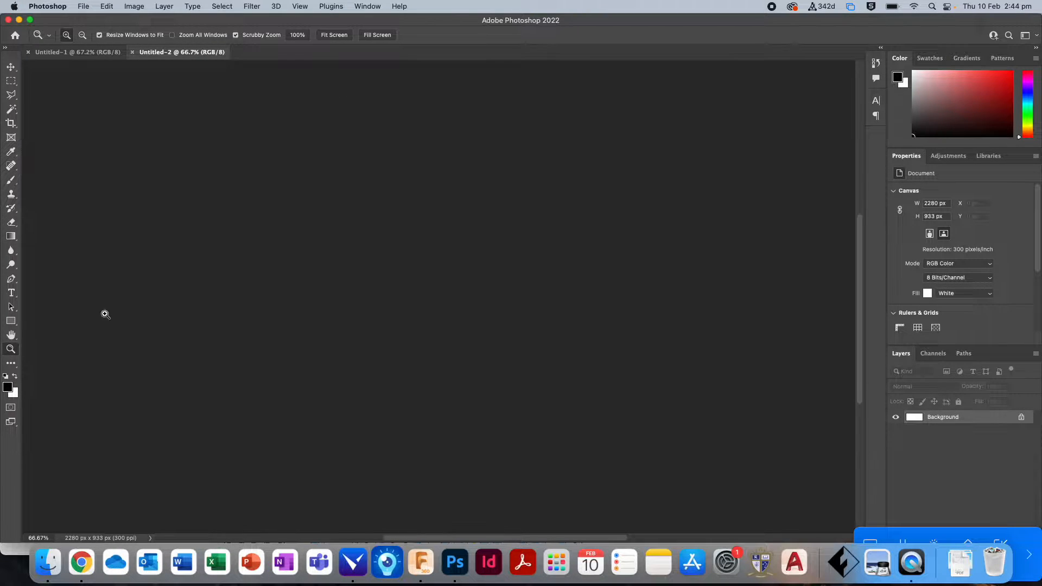
left_click(206, 305, "alt")
left_click(214, 300, "alt")
left_click(239, 292, "alt")
left_click(260, 290, "alt")
left_click(260, 290, "alt")
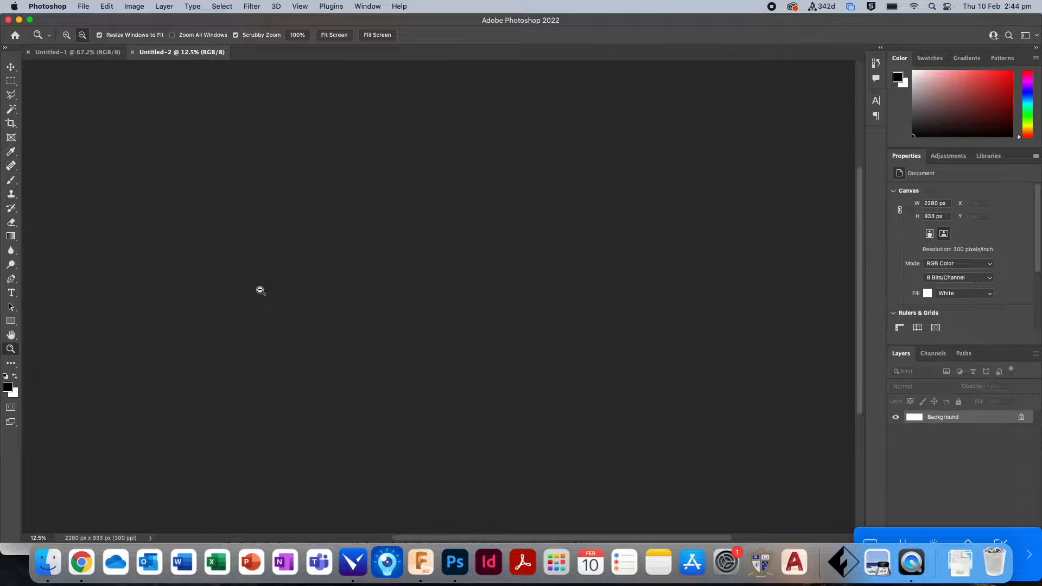
left_click(258, 290, "alt")
double_click(13, 337)
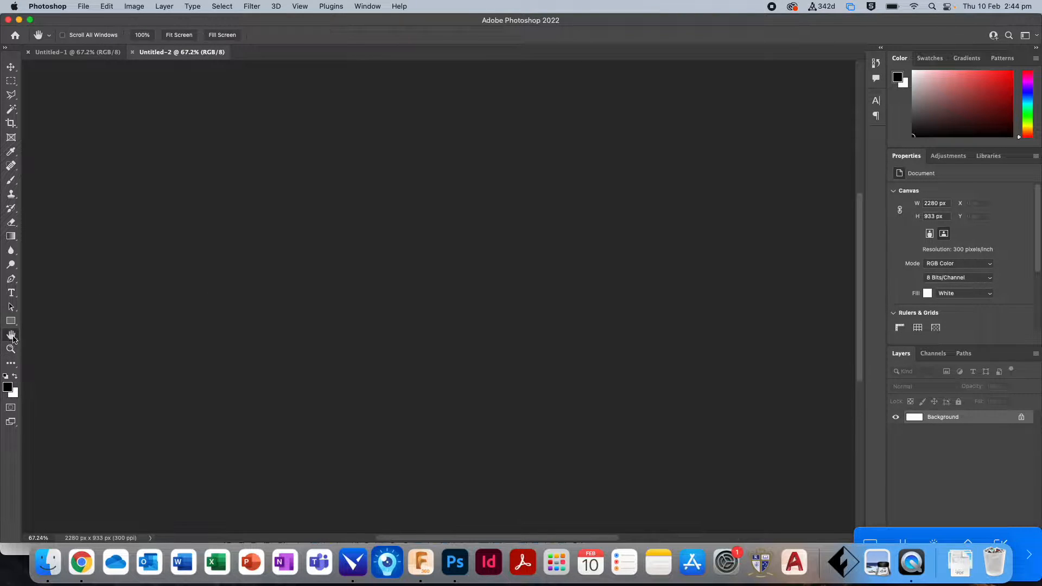
Quit Photoshop and launch it again.
left_click(39, 6)
left_click(56, 123)
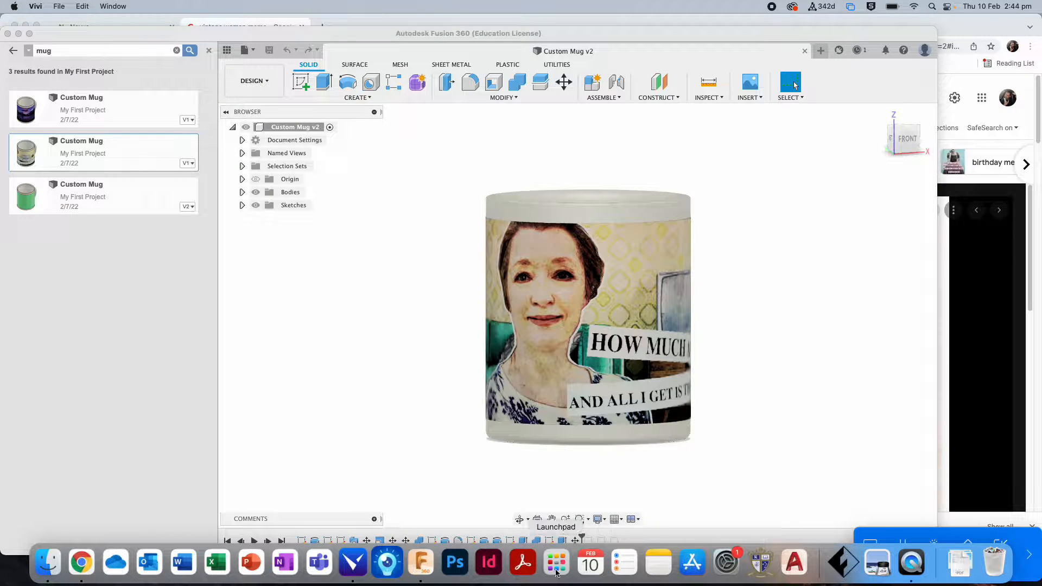
left_click(456, 562)
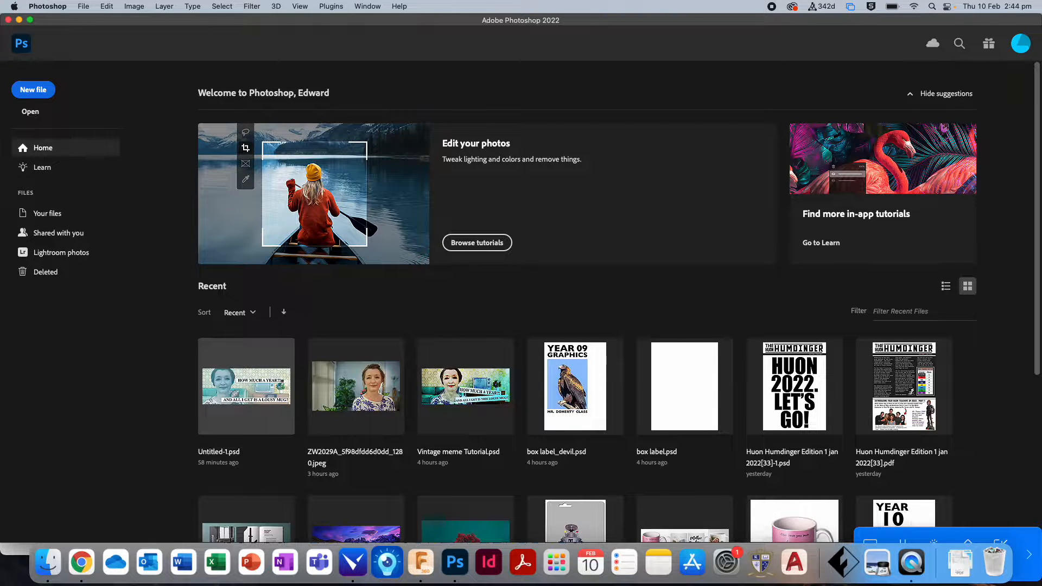
Open the recent file Untitled-1.psd, merge all layers above the Background into one and delete the merged layer.
left_click(247, 386)
scroll(949, 428, "down", 3)
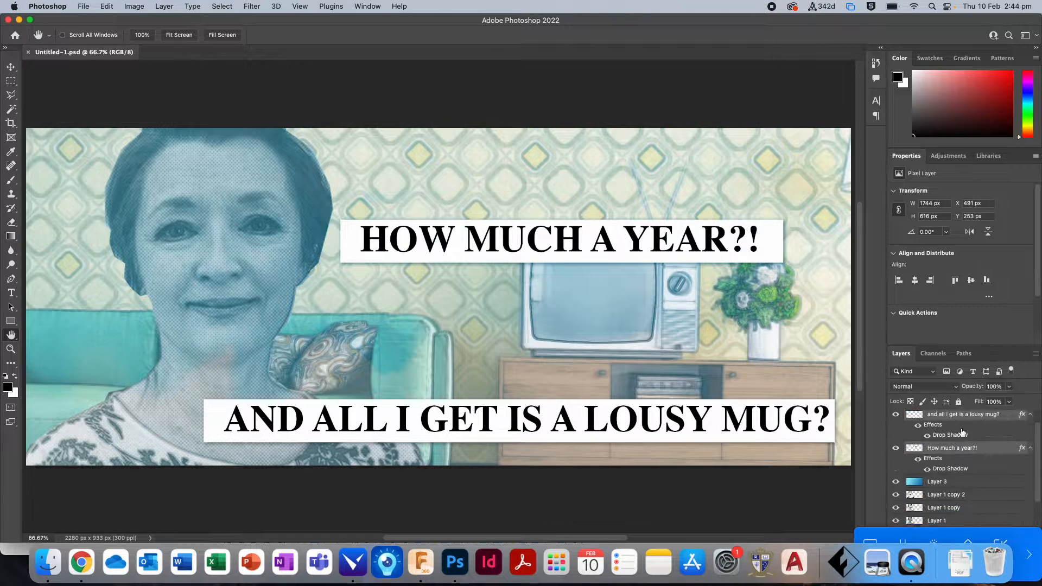
left_click(958, 498)
left_click(959, 509)
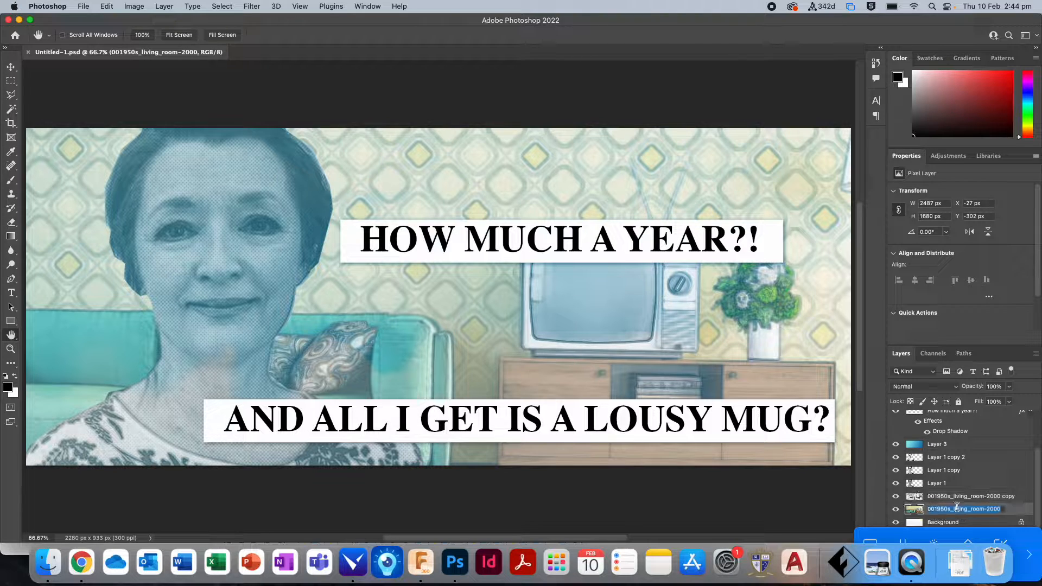
scroll(944, 489, "up", 3)
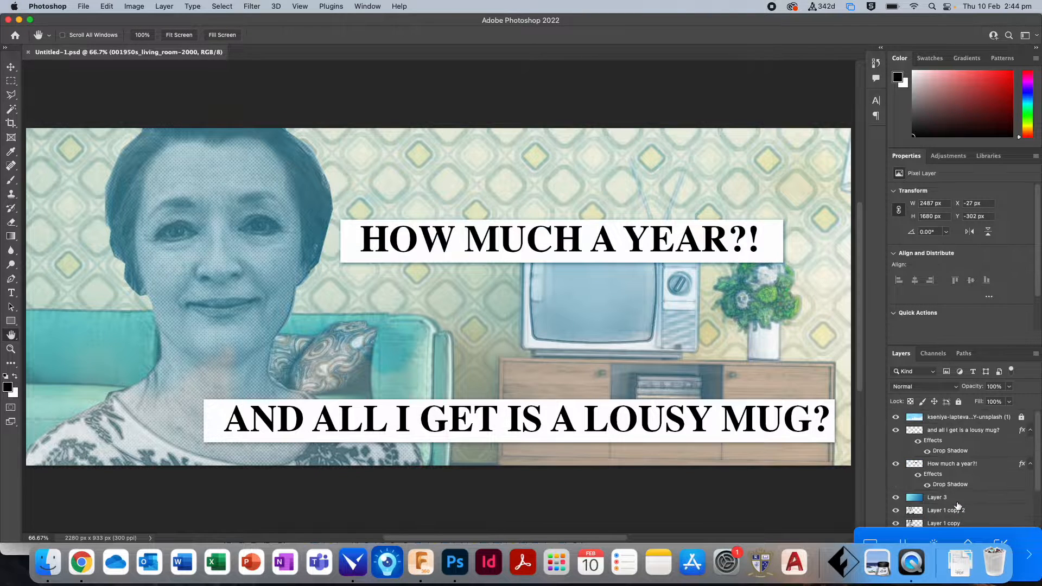
left_click(956, 422, "shift")
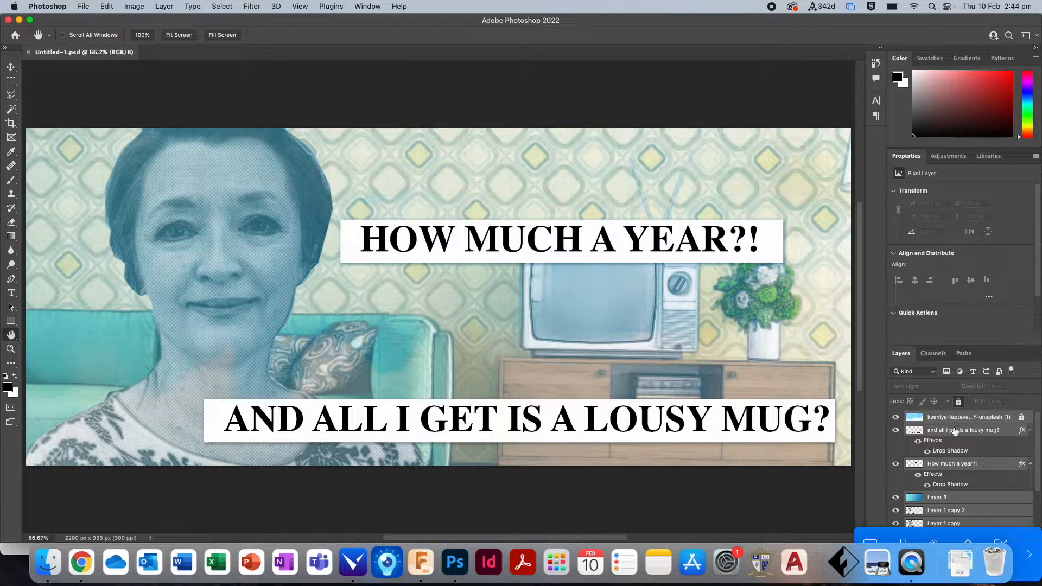
left_click_drag(1023, 539, 971, 361)
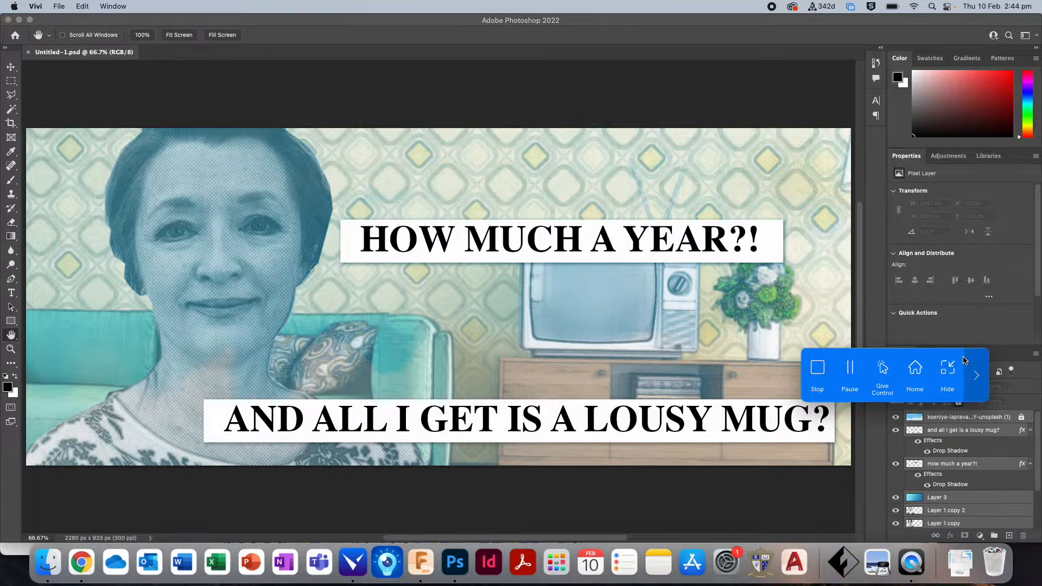
key("super+Tab")
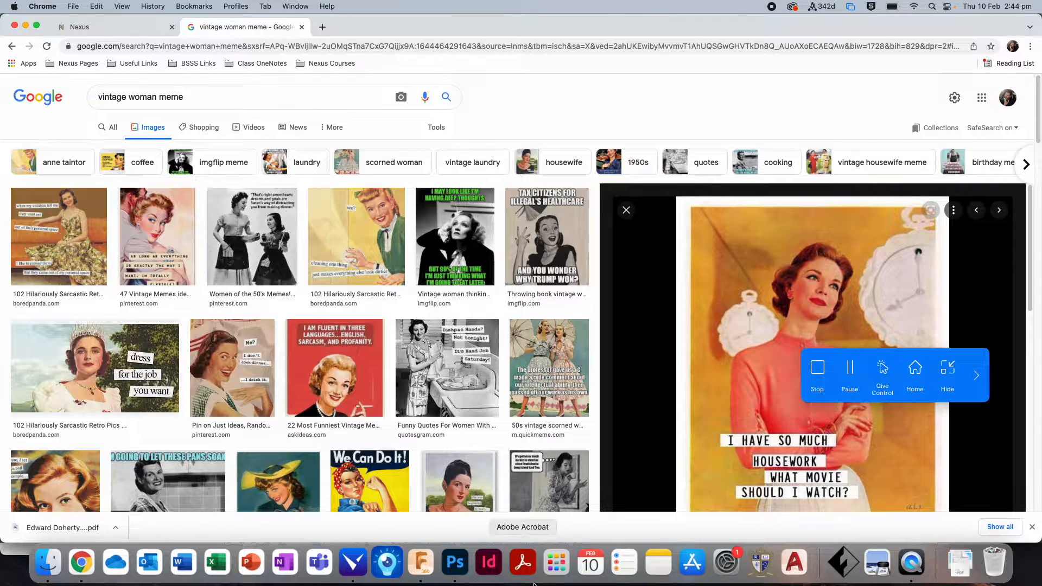
left_click(455, 562)
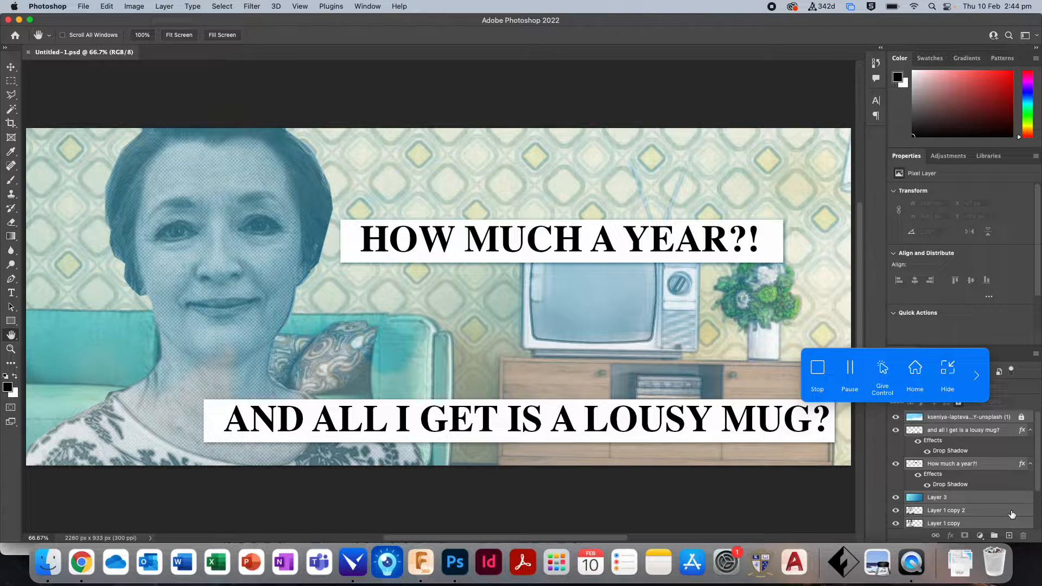
key("super+e")
left_click(1025, 537)
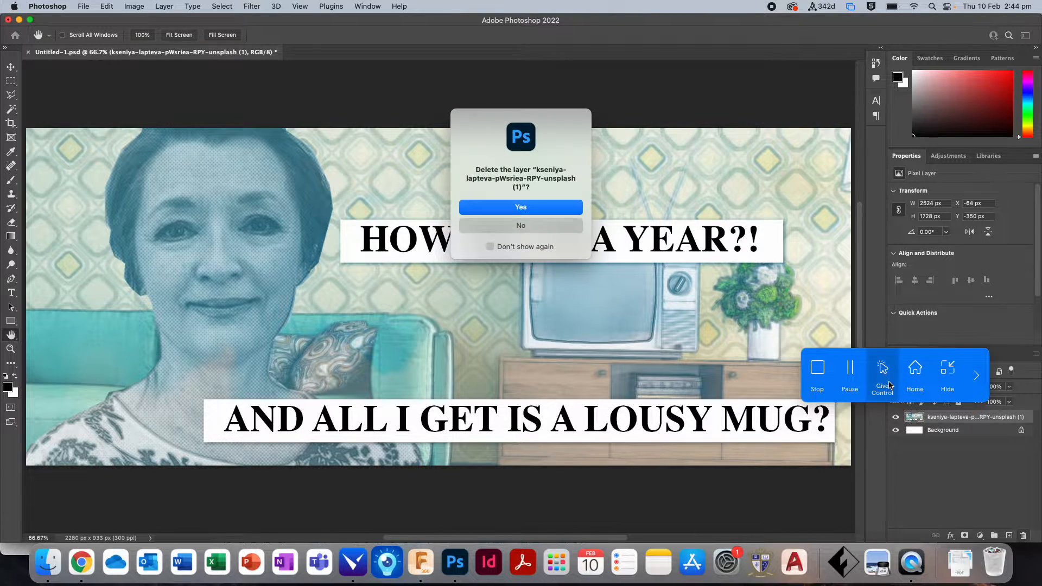
left_click(500, 210)
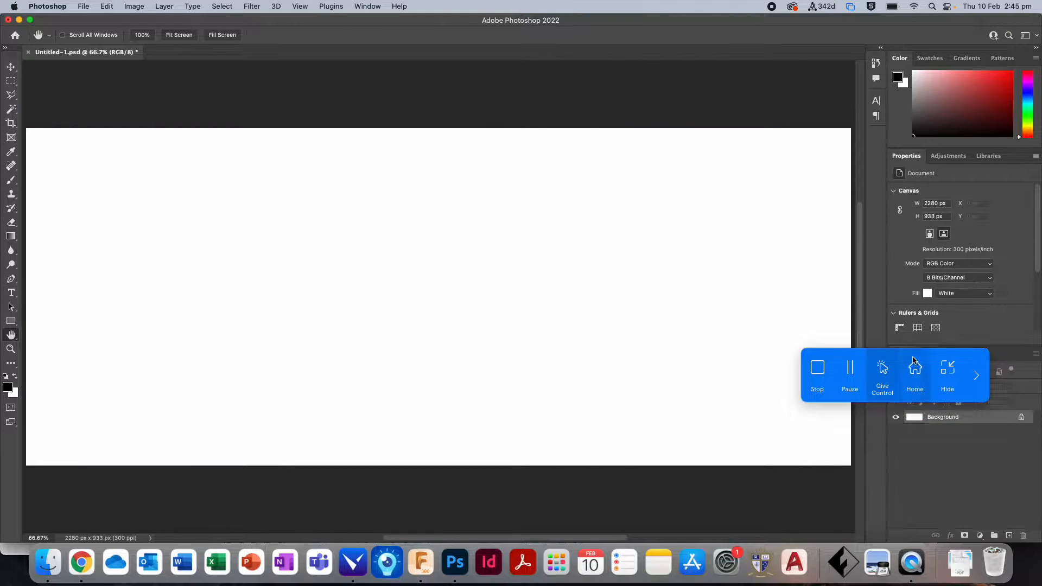
Move the floating recording toolbar clear of the layer list and fit the blank canvas to the window.
left_click_drag(974, 358, 1026, 434)
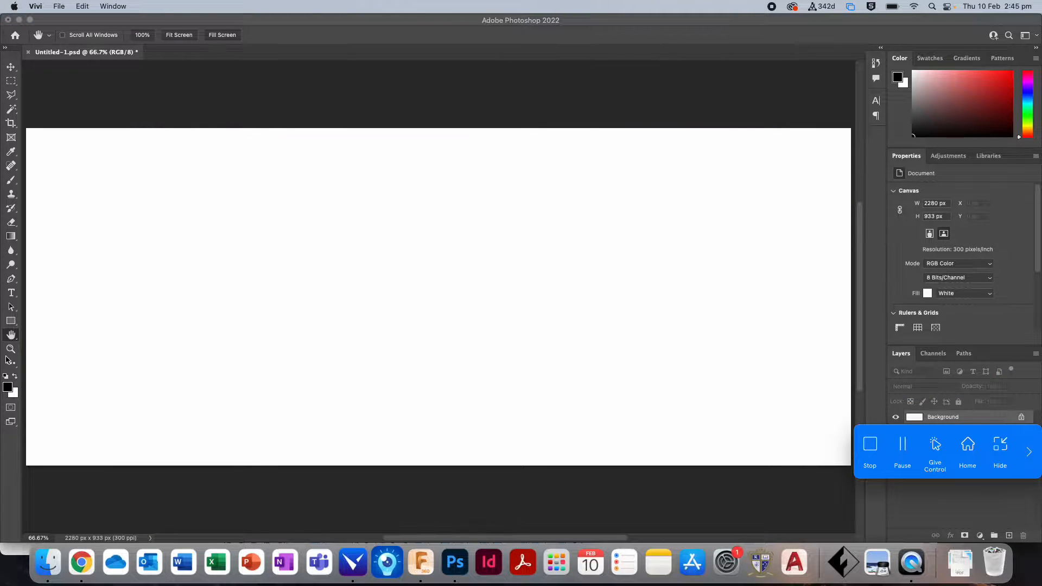
double_click(10, 350)
double_click(11, 335)
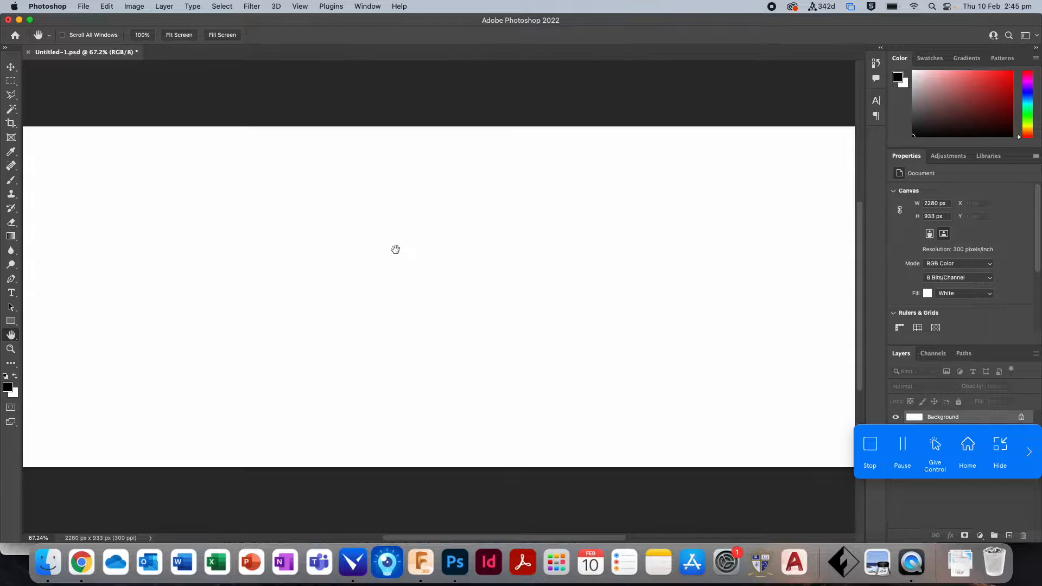
Switch to Chrome and examine the image results for "vintage woman meme", enlarging the seated woman and the crowned woman examples.
left_click(91, 563)
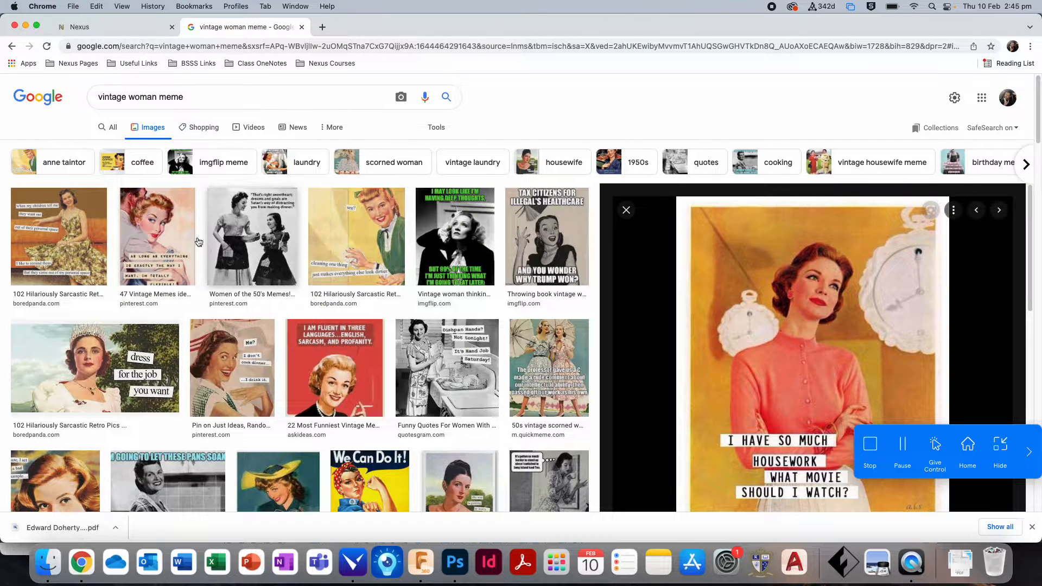
left_click(70, 216)
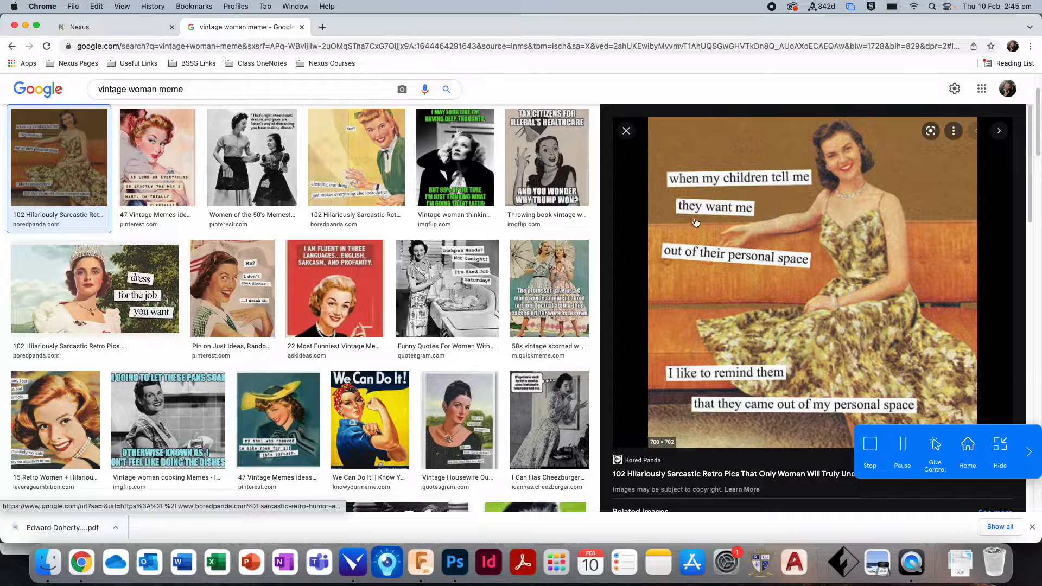
left_click(95, 287)
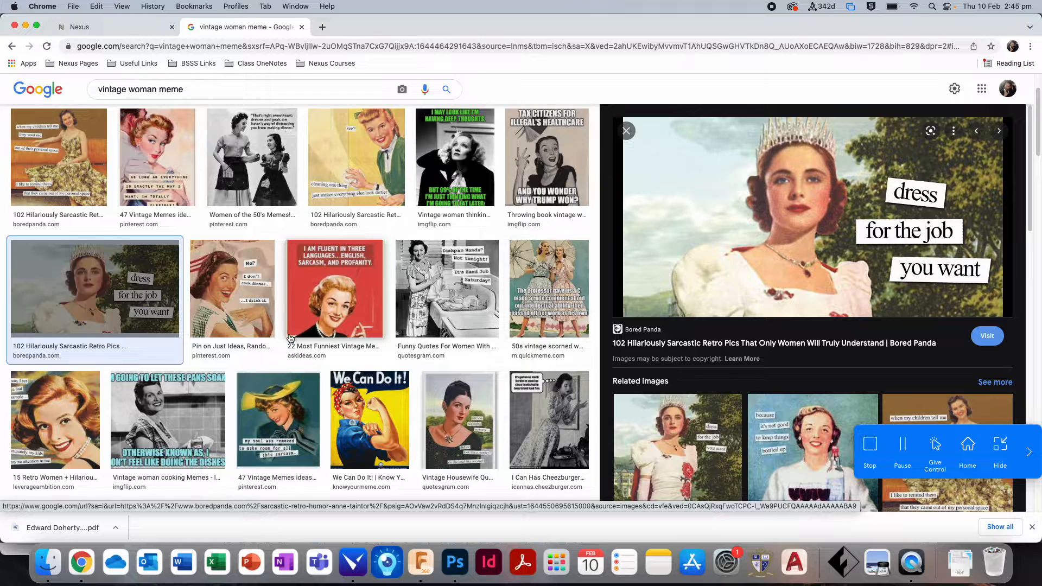
scroll(245, 353, "down", 3)
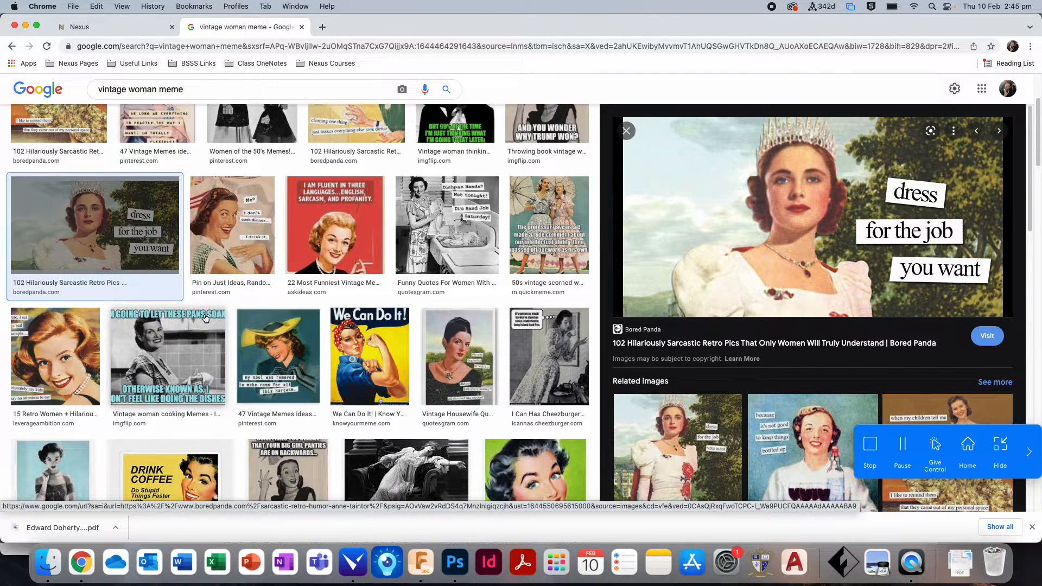
scroll(392, 267, "down", 1)
scroll(393, 267, "up", 3)
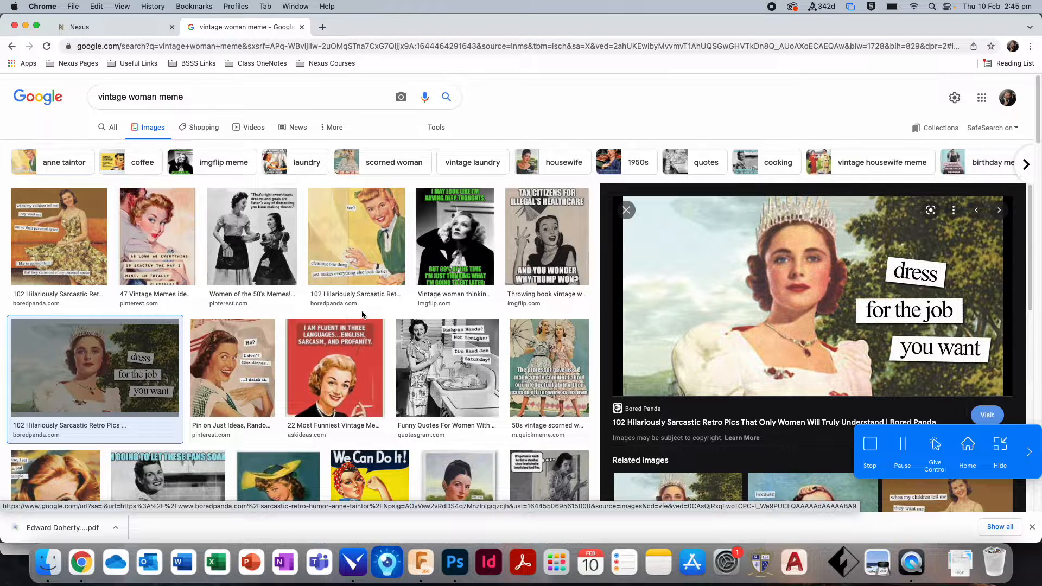
scroll(347, 300, "down", 1)
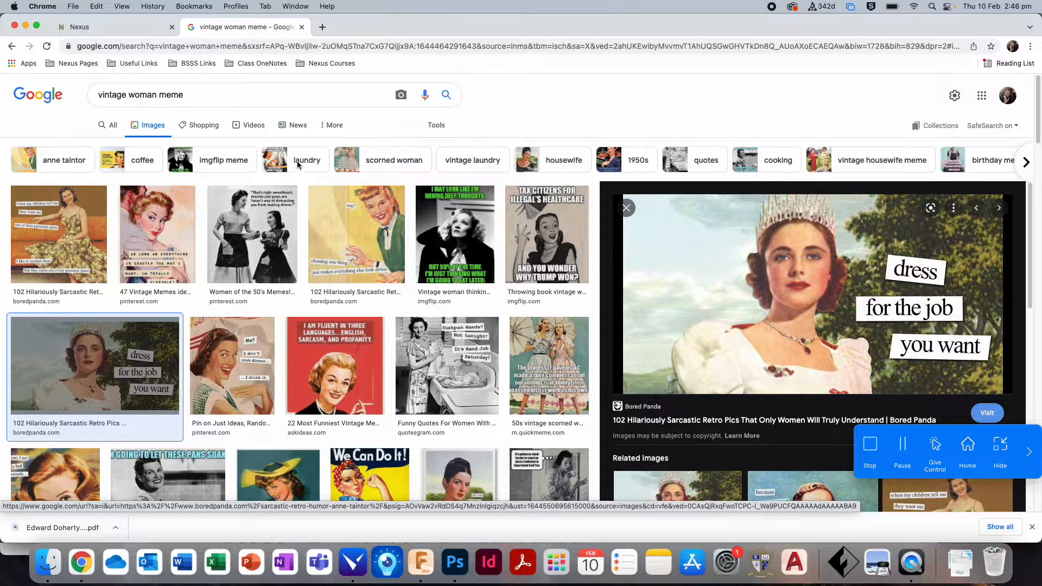
Search Google Images for "1950s house" in a new browser tab.
left_click(323, 27)
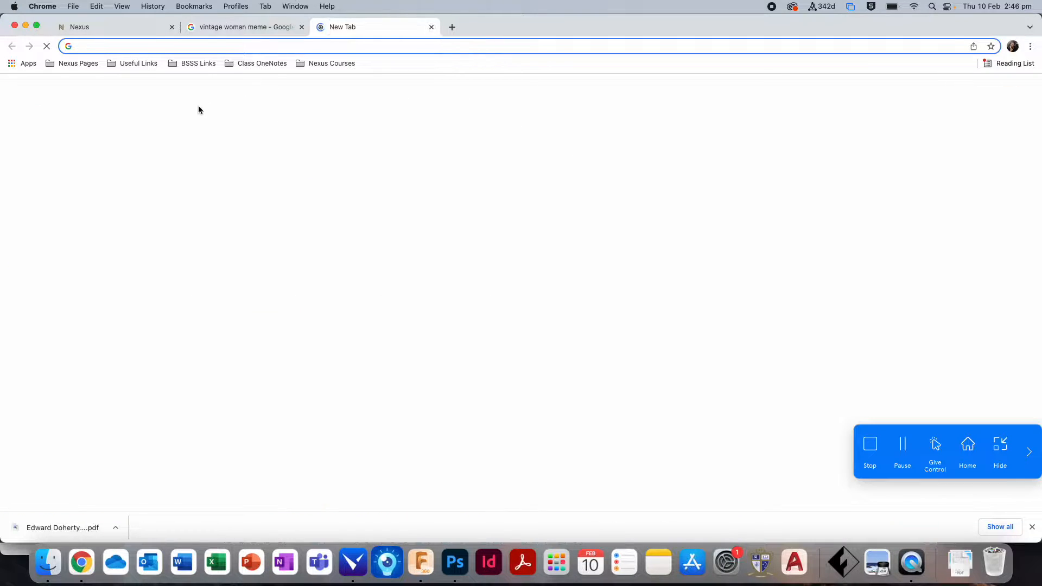
type("1950s h")
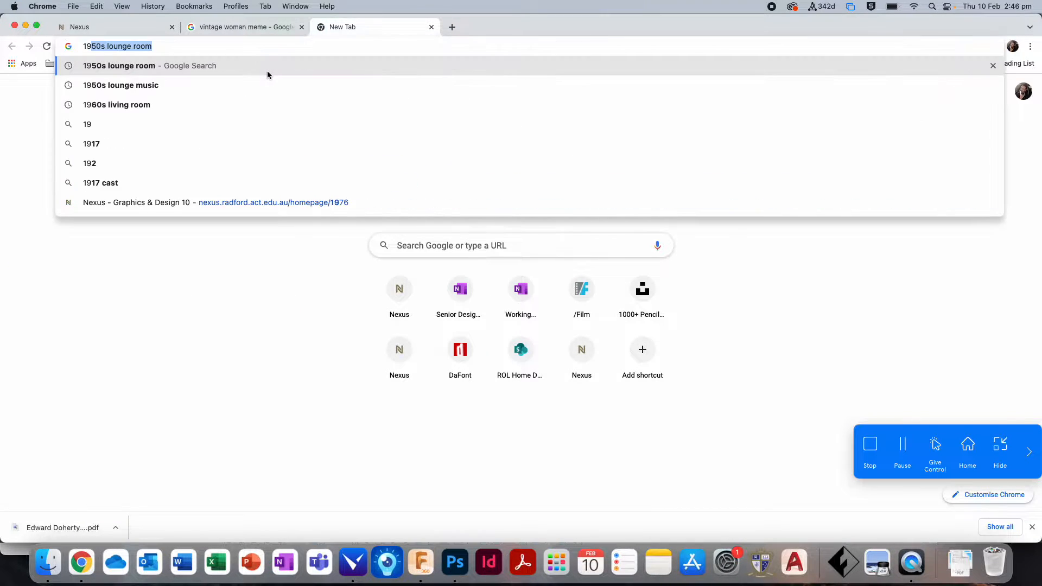
type("ouse")
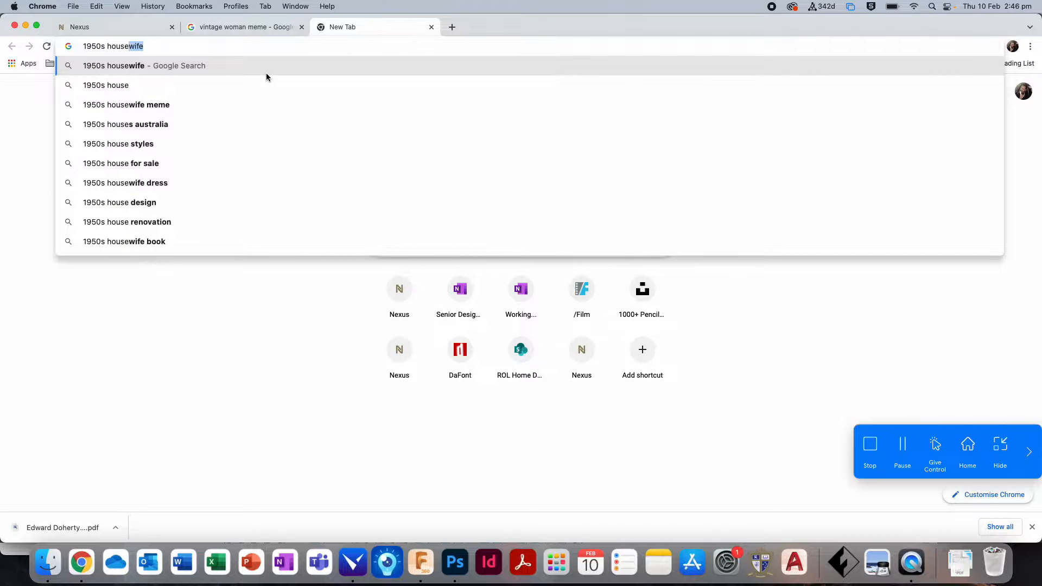
key("Return")
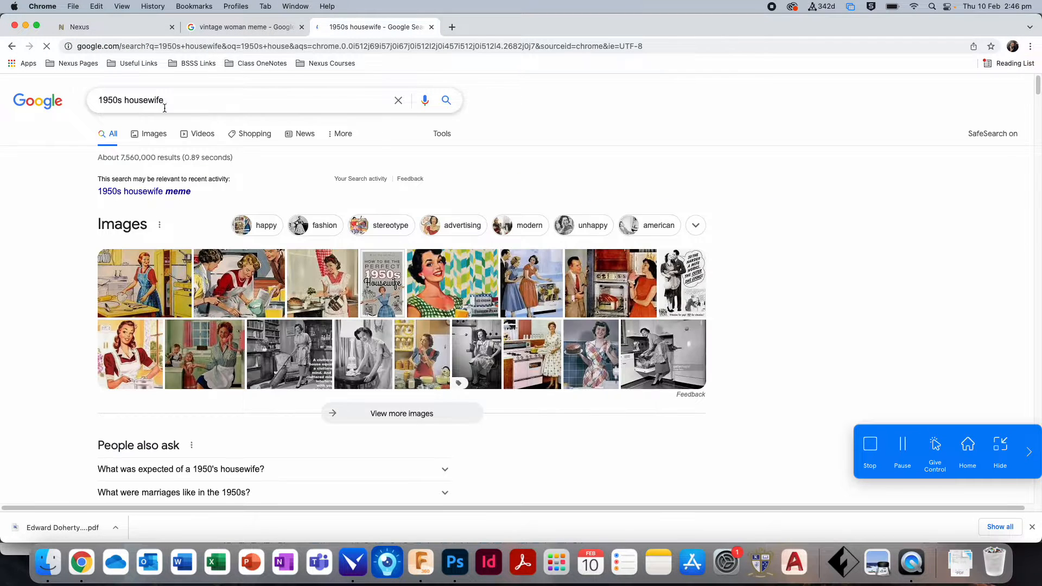
left_click(174, 104)
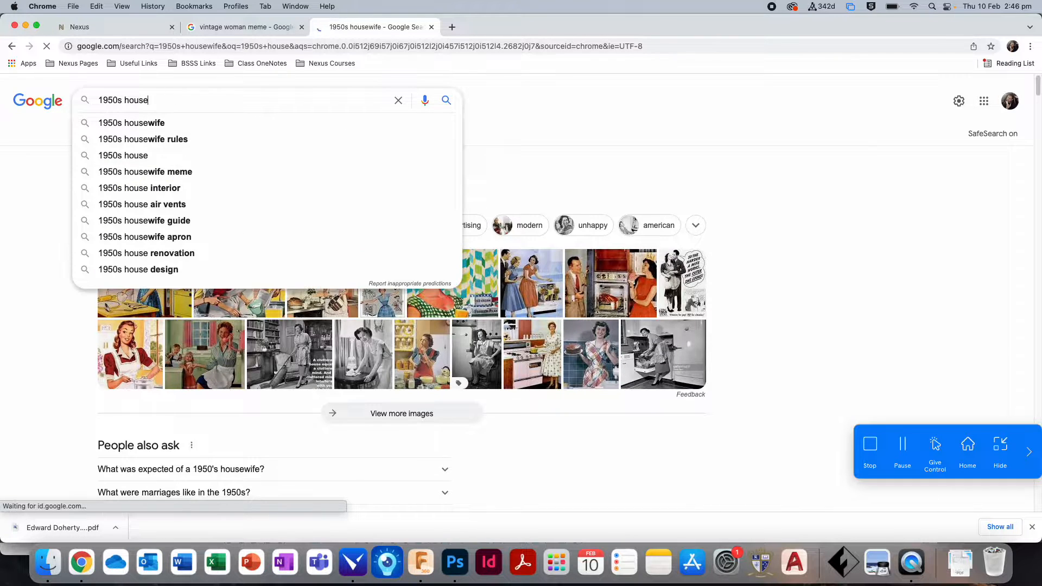
key("Return")
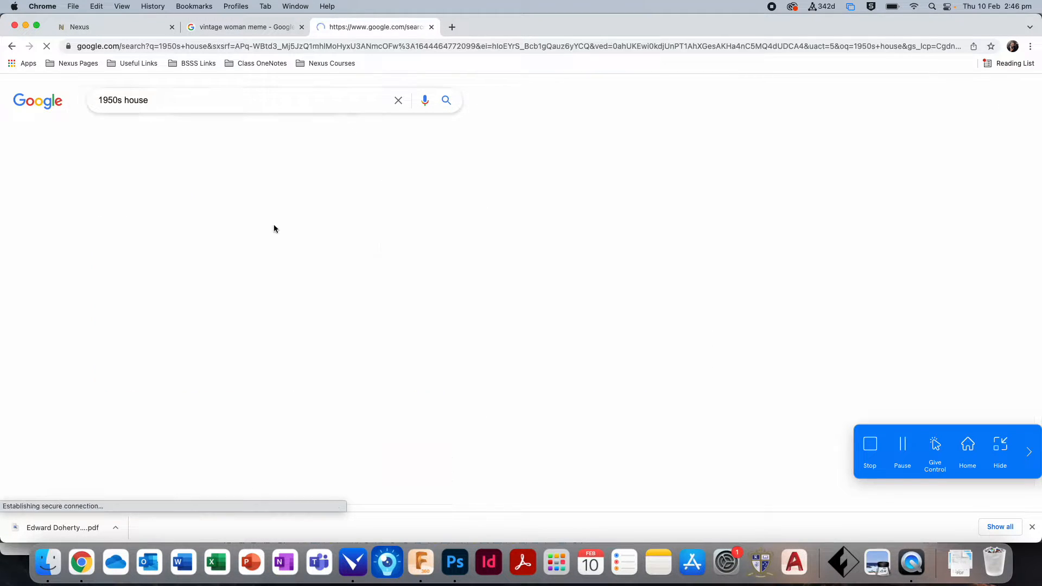
left_click(147, 133)
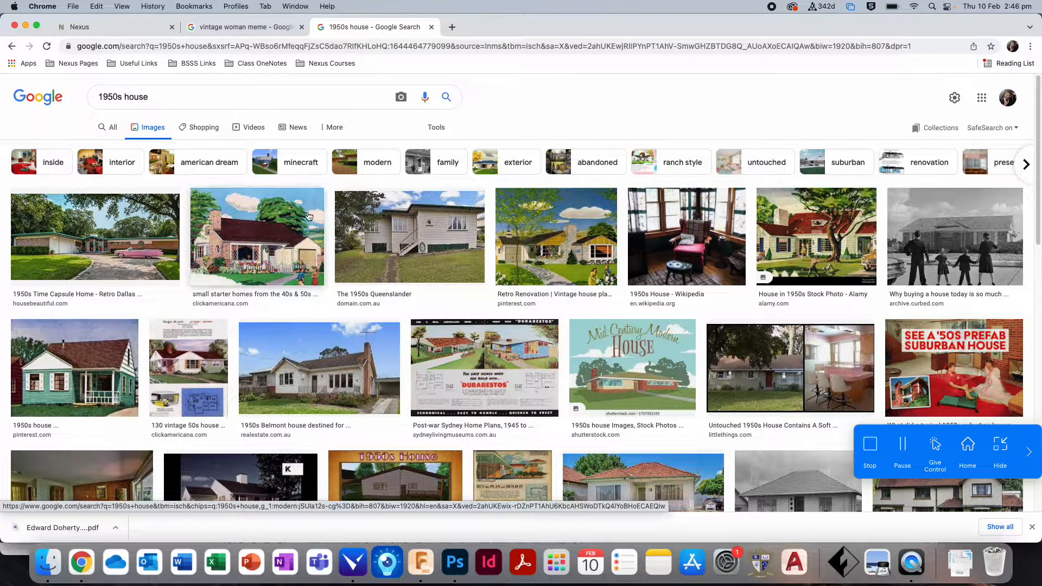
Limit the 1950s house image results to the Large size and browse them for a background picture.
left_click(429, 128)
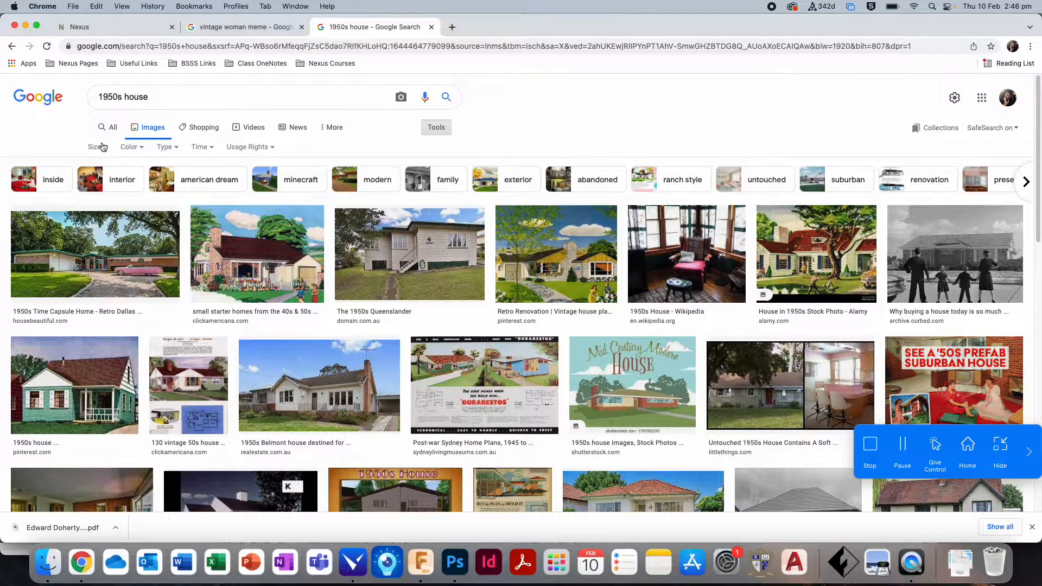
left_click(103, 147)
left_click(108, 182)
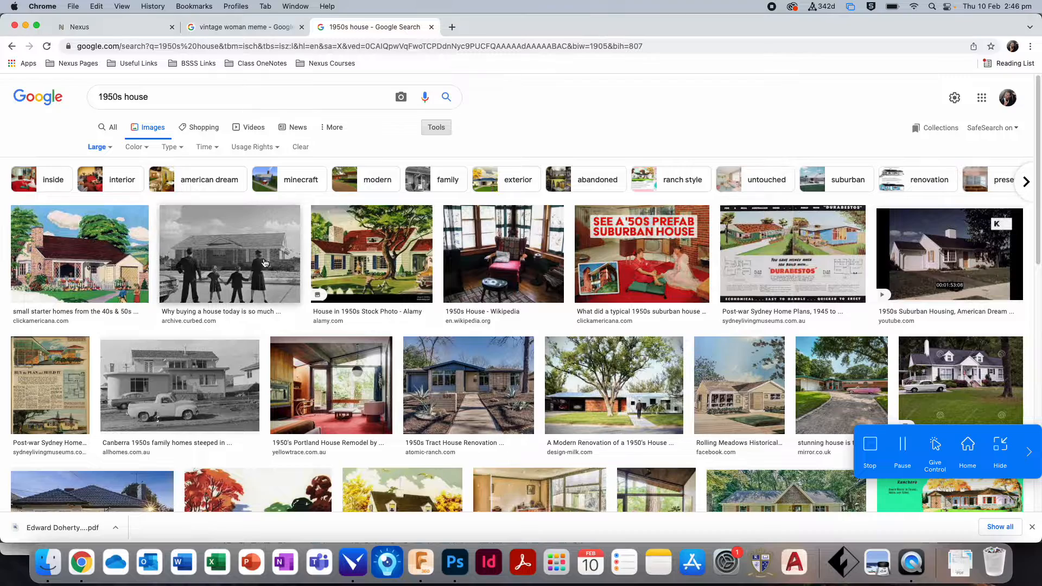
scroll(478, 298, "down", 5)
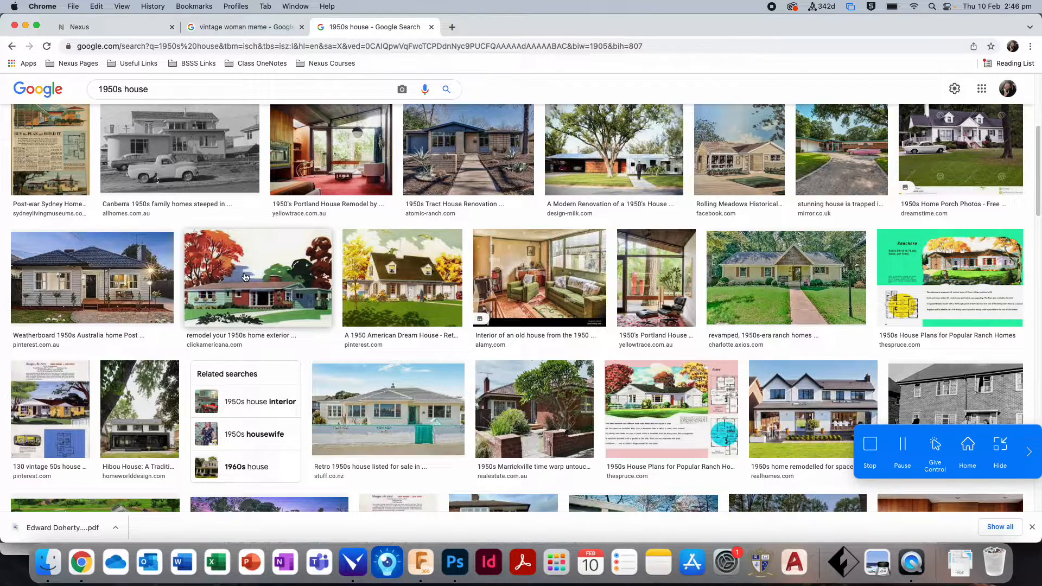
Enlarge the illustrated 1950s house with red autumn trees and browse further through the house results for a background picture.
left_click(245, 278)
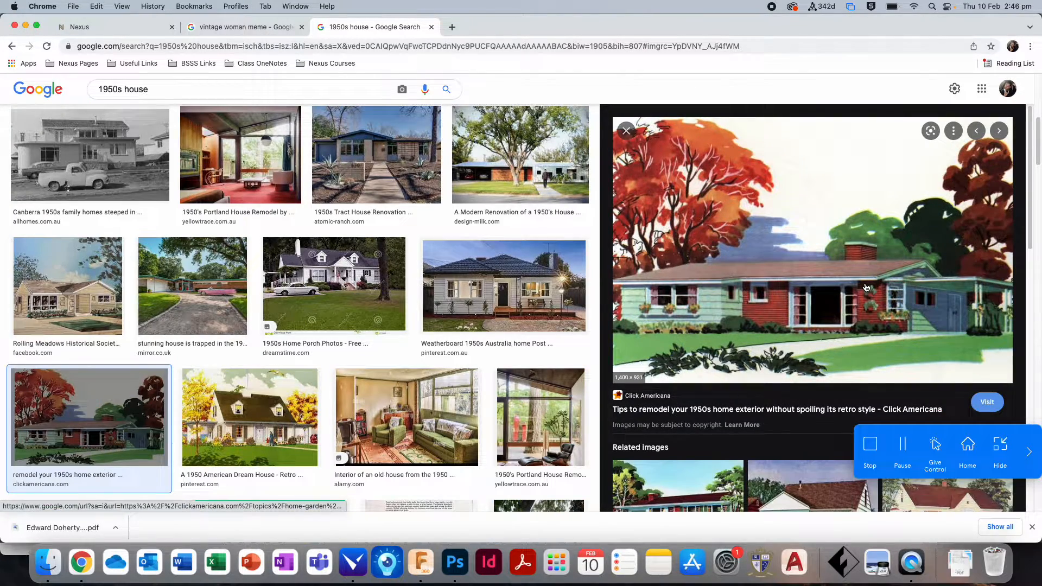
scroll(279, 334, "down", 4)
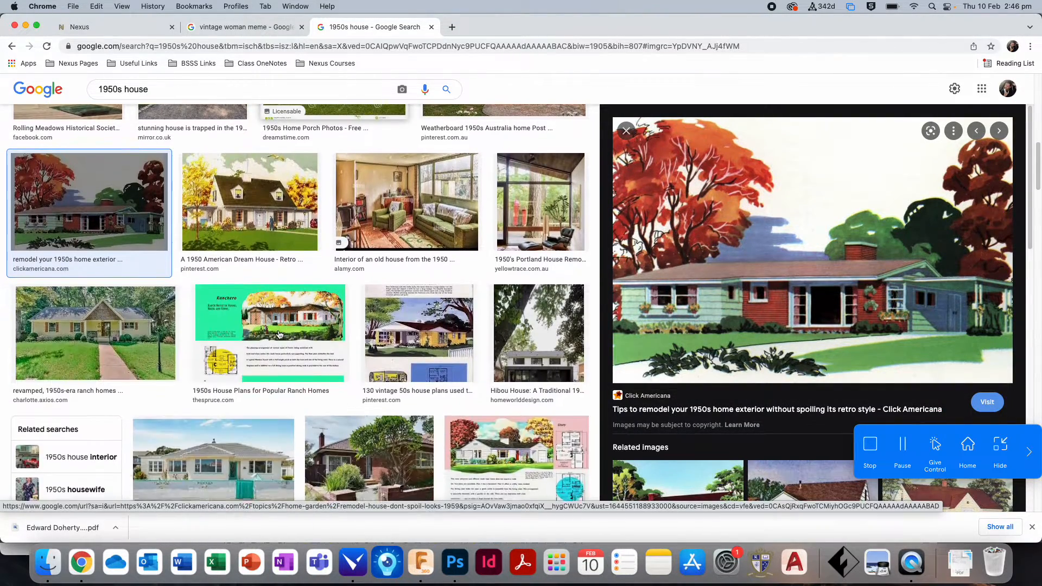
scroll(153, 341, "down", 2)
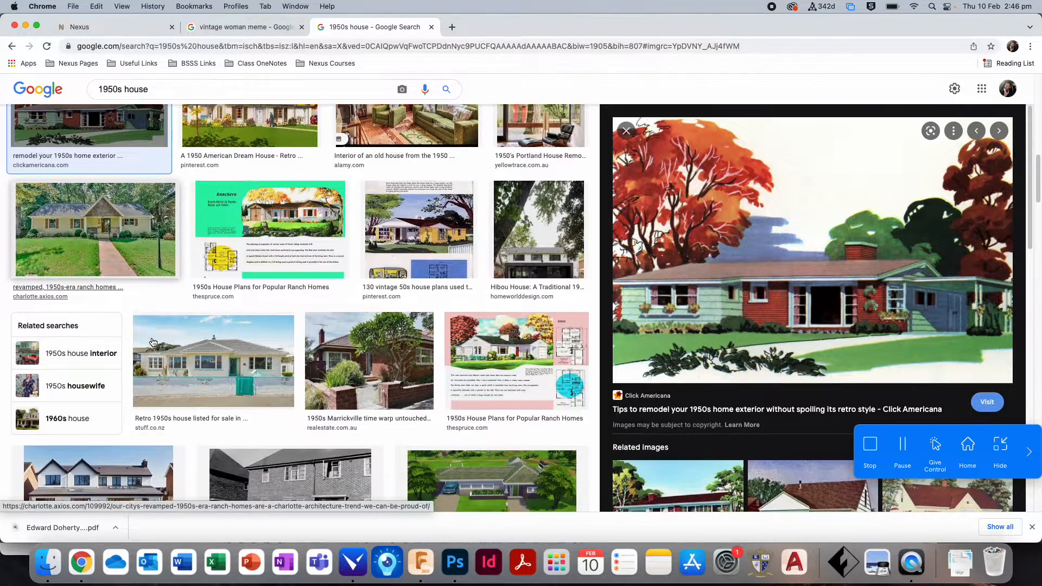
scroll(153, 342, "down", 6)
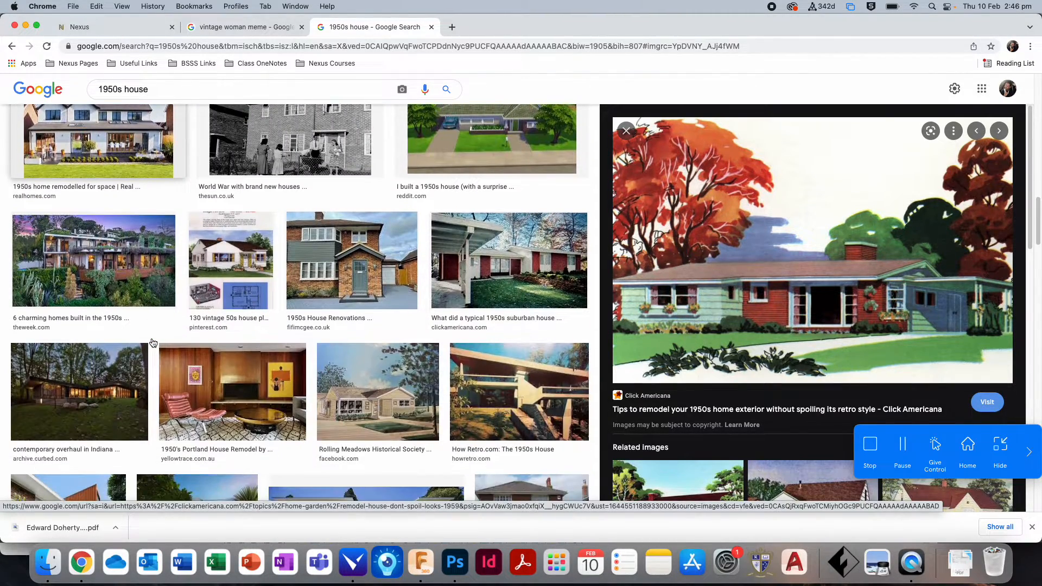
scroll(153, 342, "down", 4)
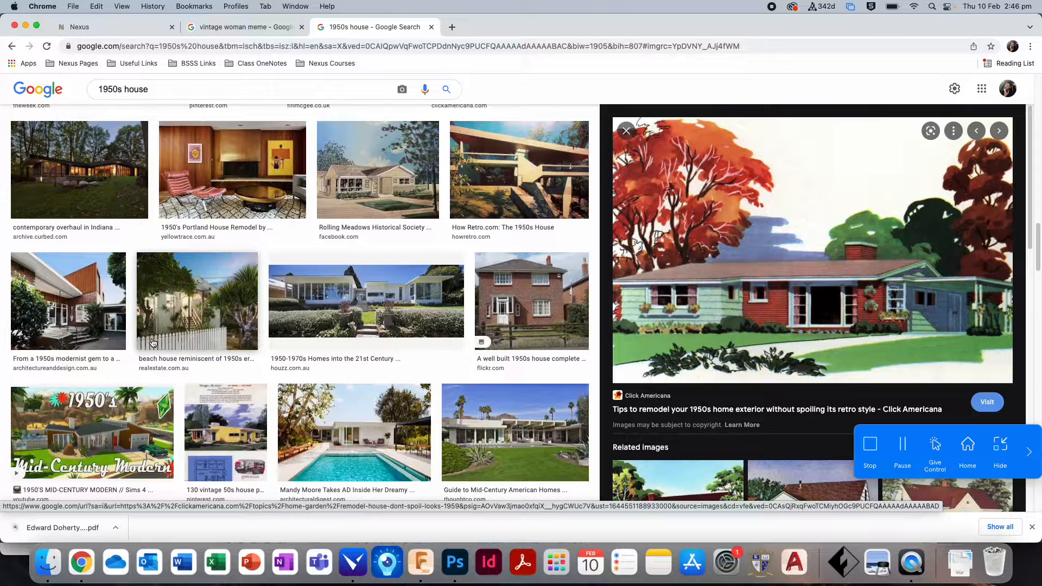
scroll(153, 343, "up", 3)
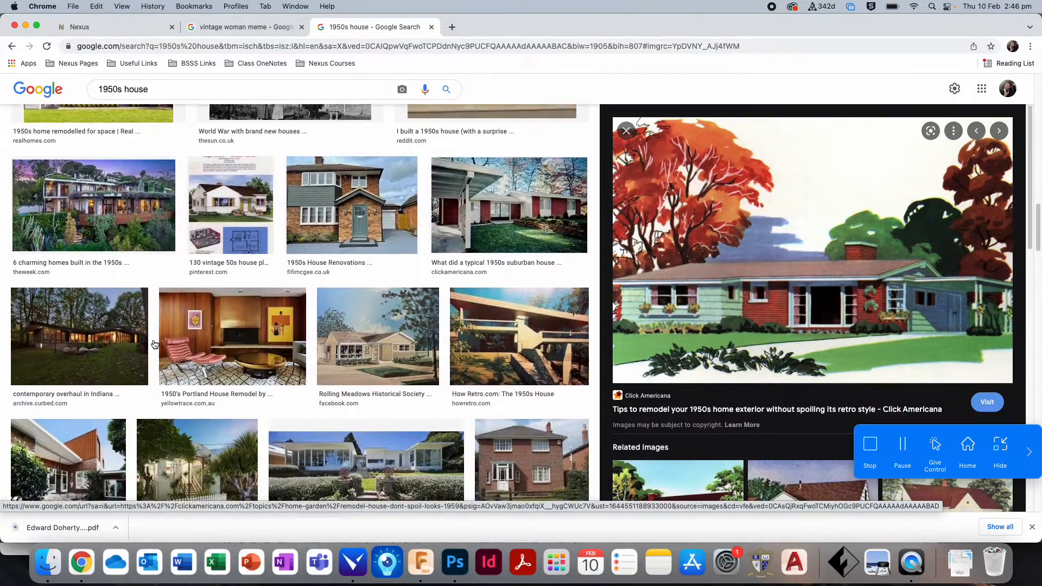
scroll(155, 344, "down", 3)
Save the wide Houzz photo of the white 1950-1970s house to the Downloads folder under its suggested name.
left_click(361, 316)
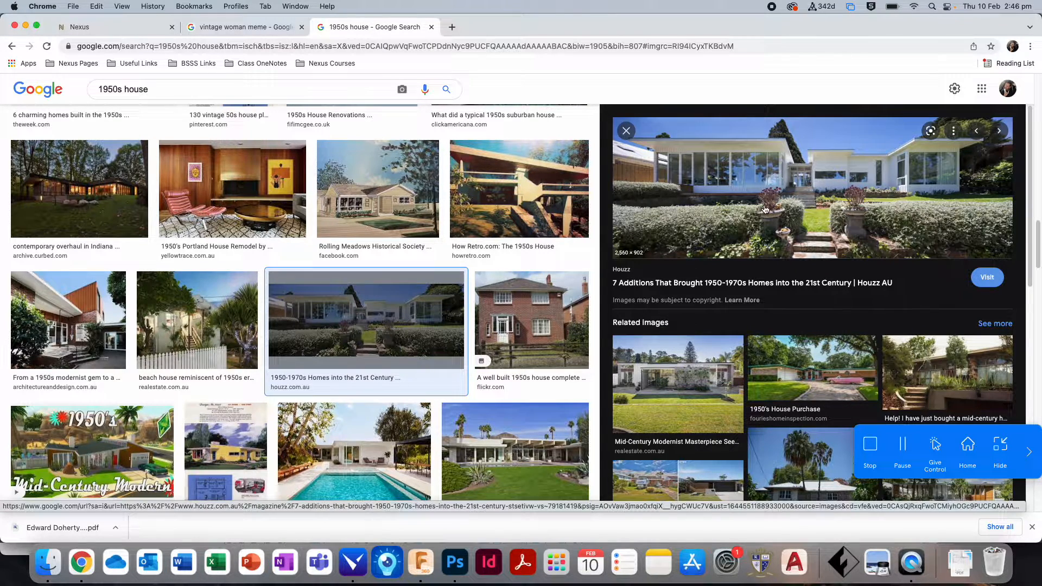
right_click(765, 189)
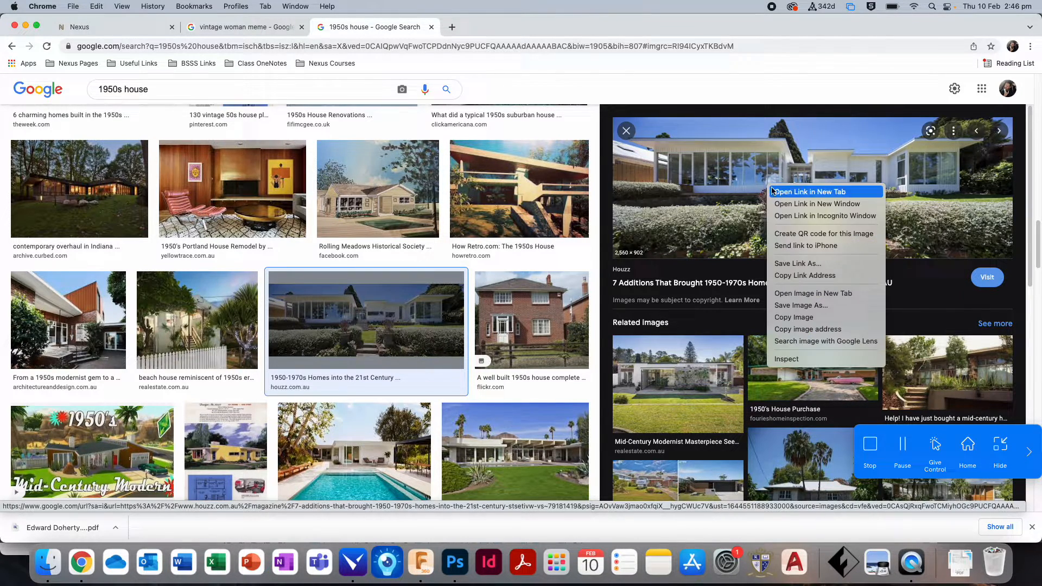
left_click(805, 305)
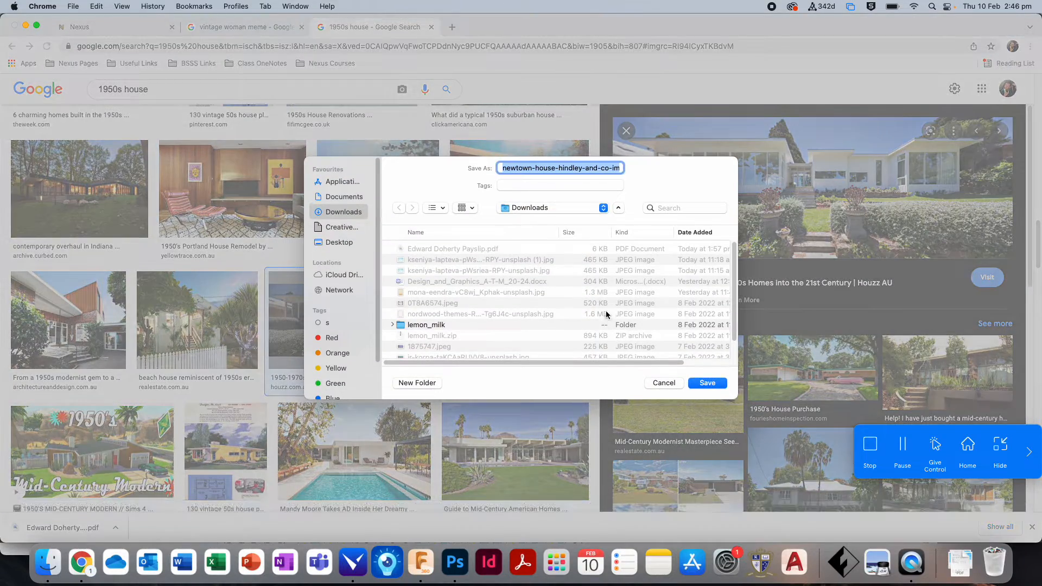
left_click(709, 382)
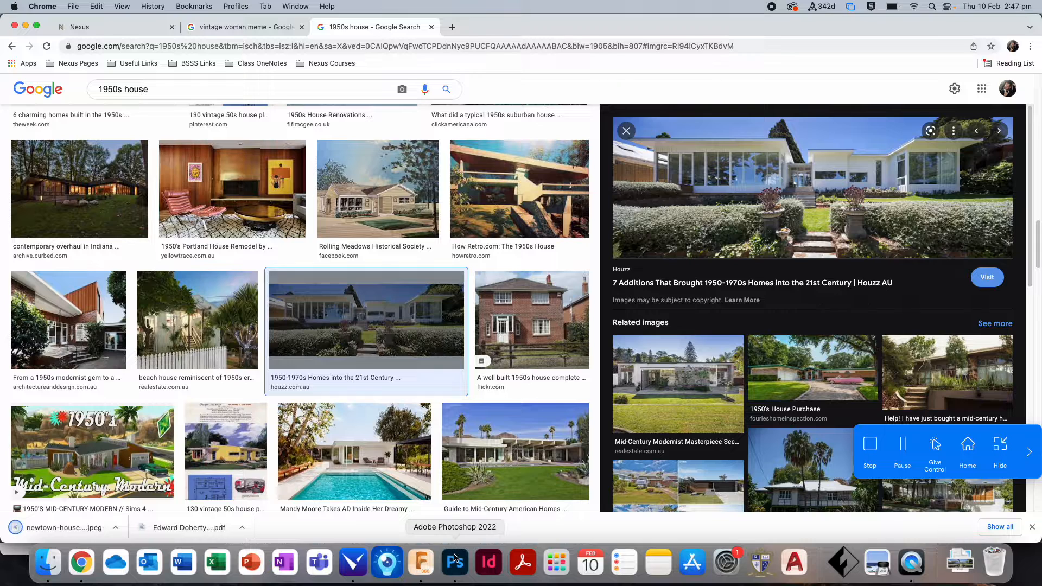
Switch to Photoshop and place the newtown-house JPEG from Downloads as an embedded image on the blank canvas.
left_click(454, 562)
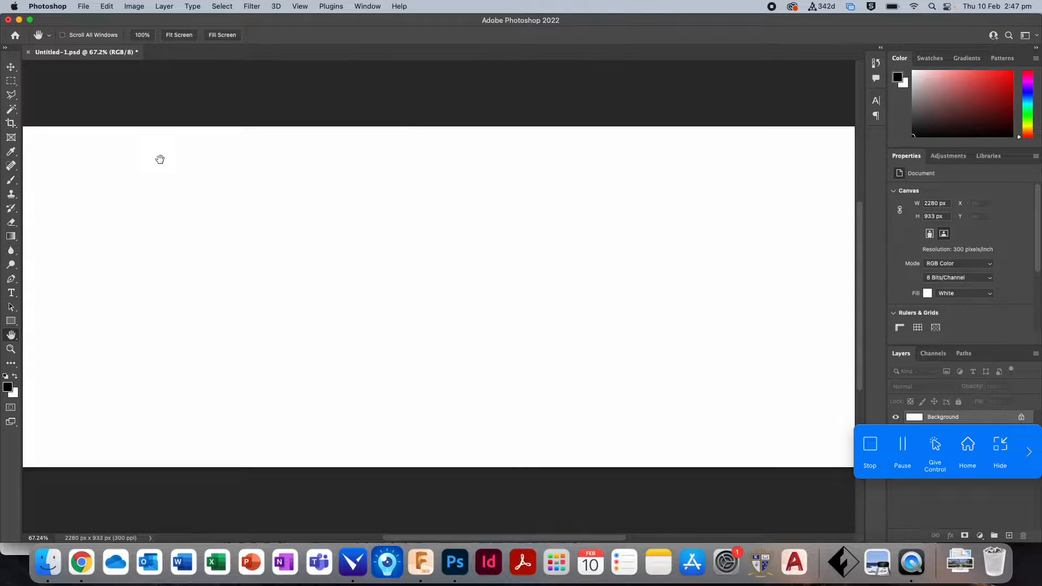
left_click(86, 6)
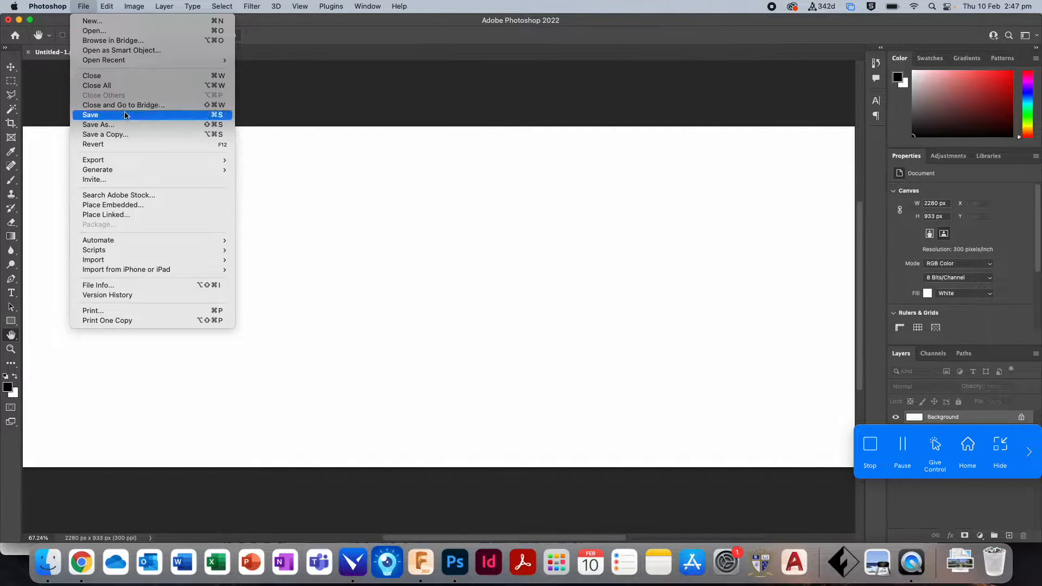
left_click(145, 204)
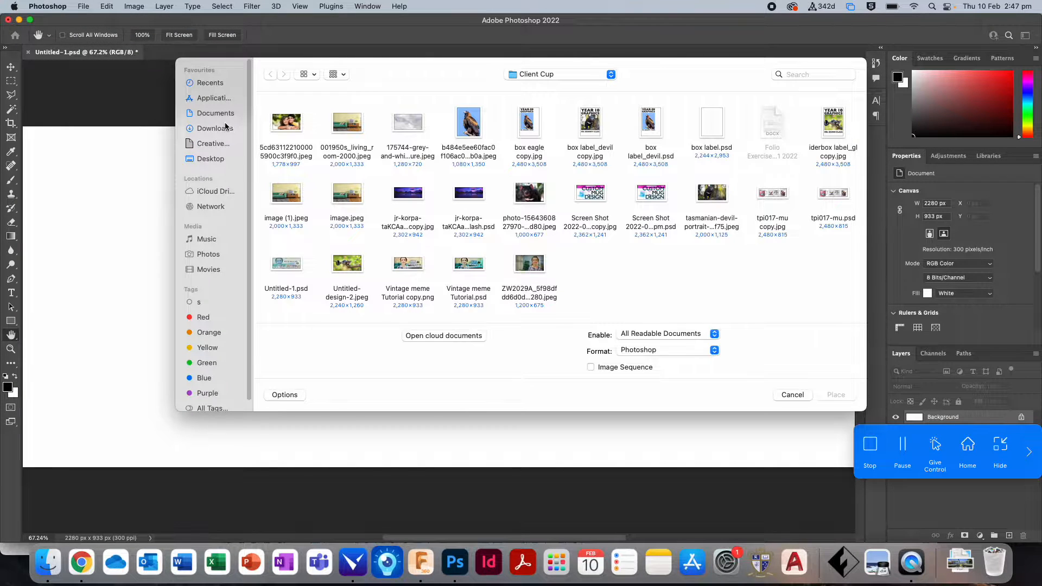
left_click(217, 129)
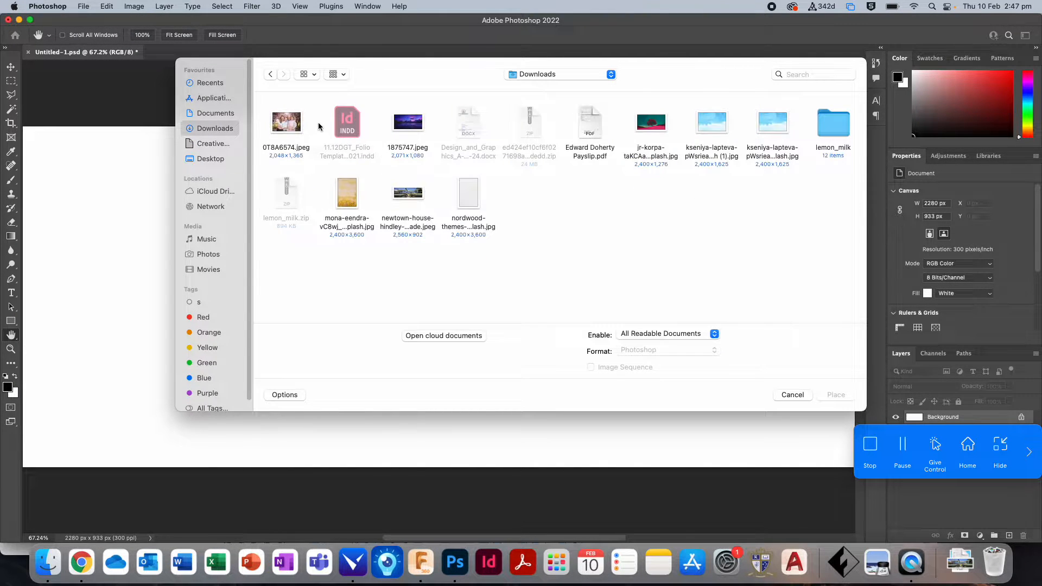
double_click(407, 193)
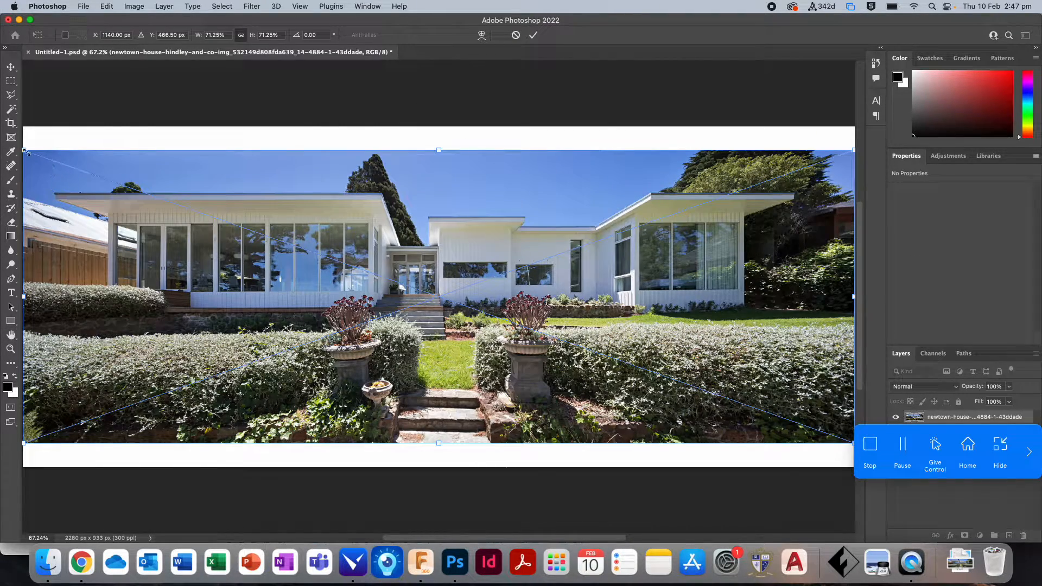
Enlarge the placed house photo proportionally to about 83% so it covers the canvas, and move it to about X -84 px, Y 0 px.
mouse_move(23, 151)
left_mouse_down()
mouse_move(14, 124)
mouse_move(50, 152)
mouse_move(41, 146)
left_mouse_up()
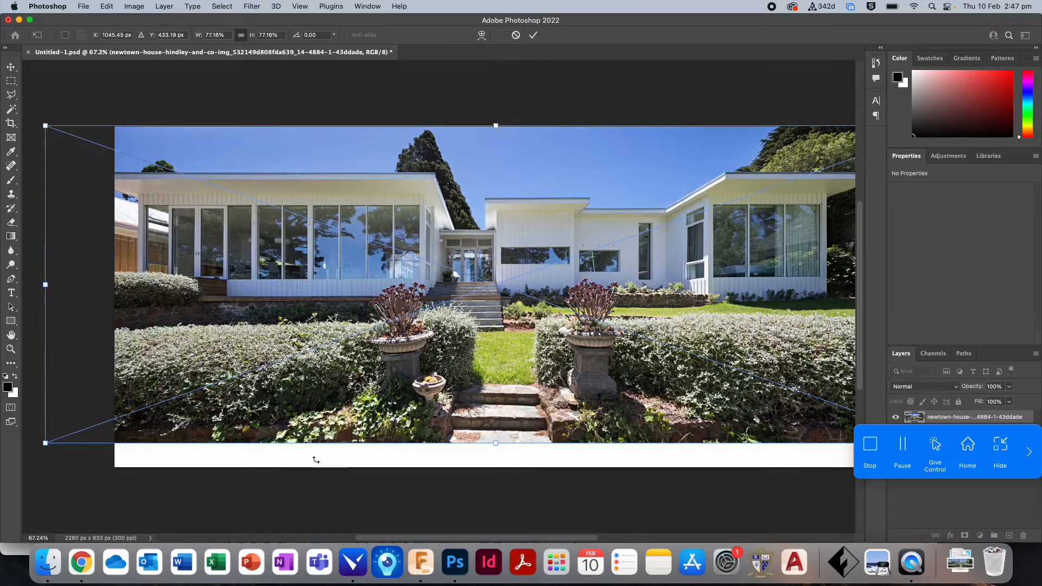
left_click_drag(43, 443, 181, 498)
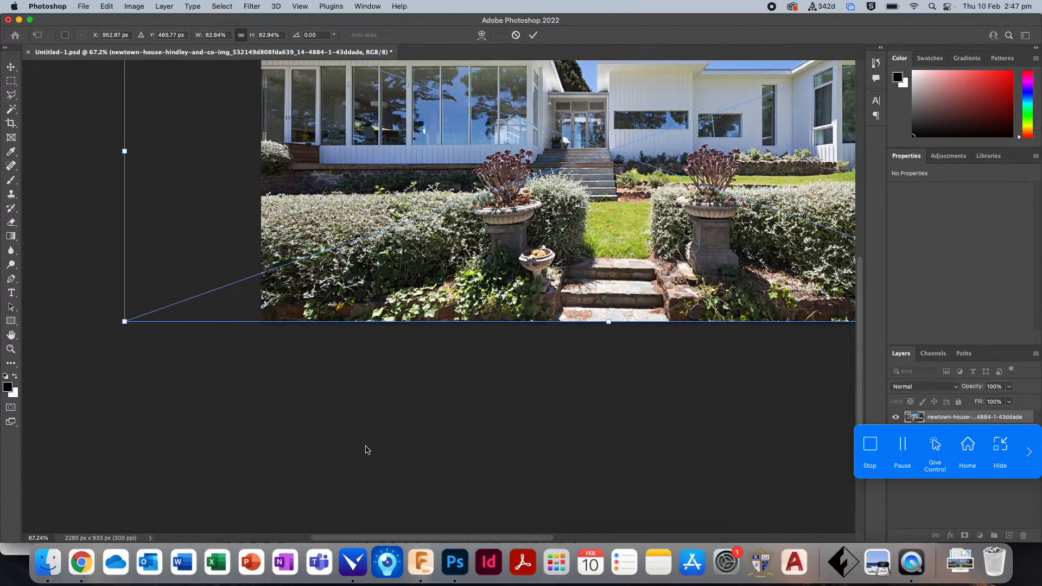
left_click(10, 349)
double_click(11, 335)
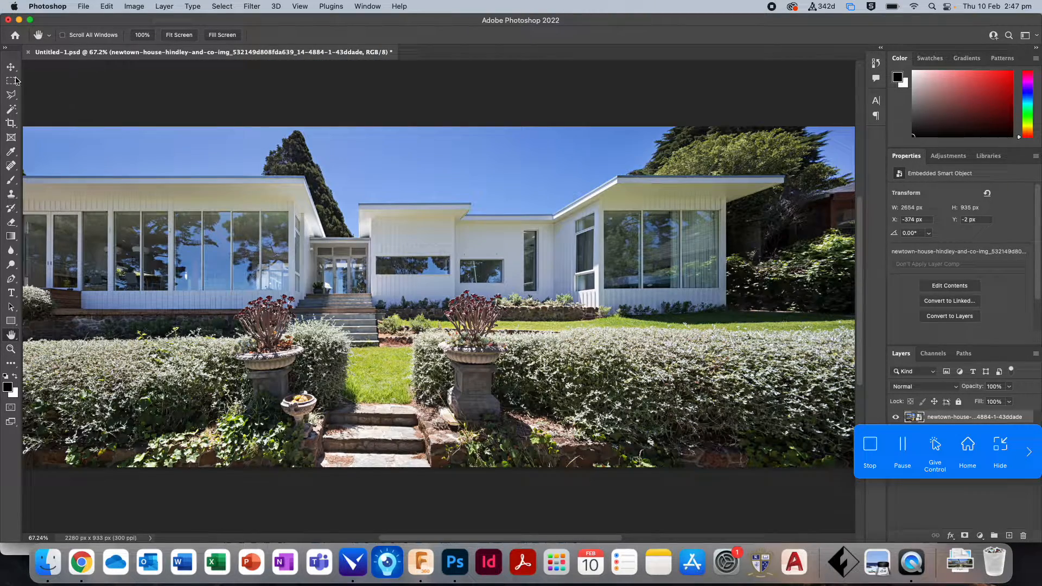
left_click(11, 67)
left_click_drag(245, 244, 356, 254)
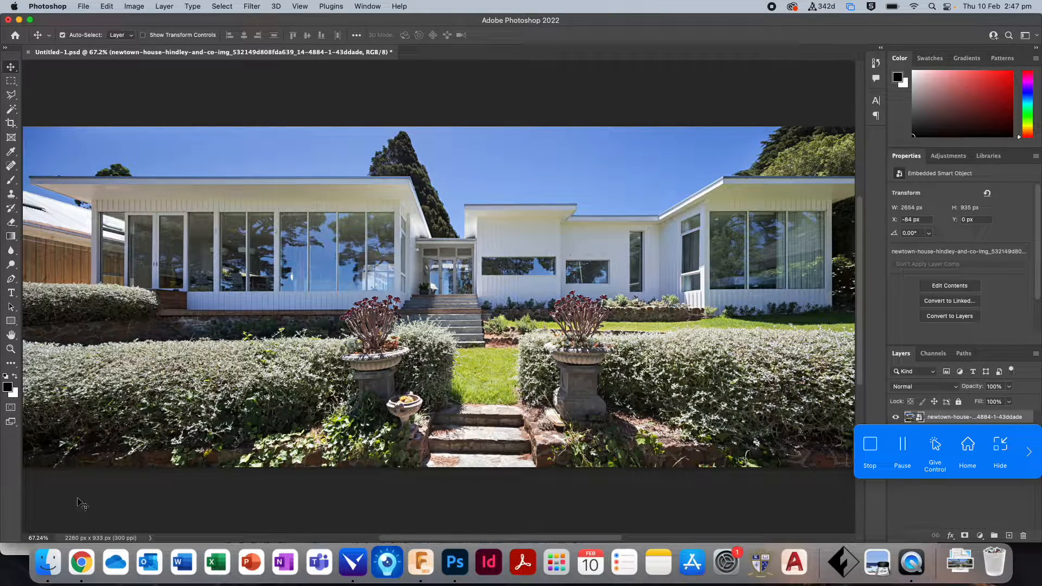
Switch to Chrome and examine the "vintage woman meme" results, enlarging several examples to compare their backgrounds and style.
left_click(81, 562)
scroll(364, 287, "down", 3)
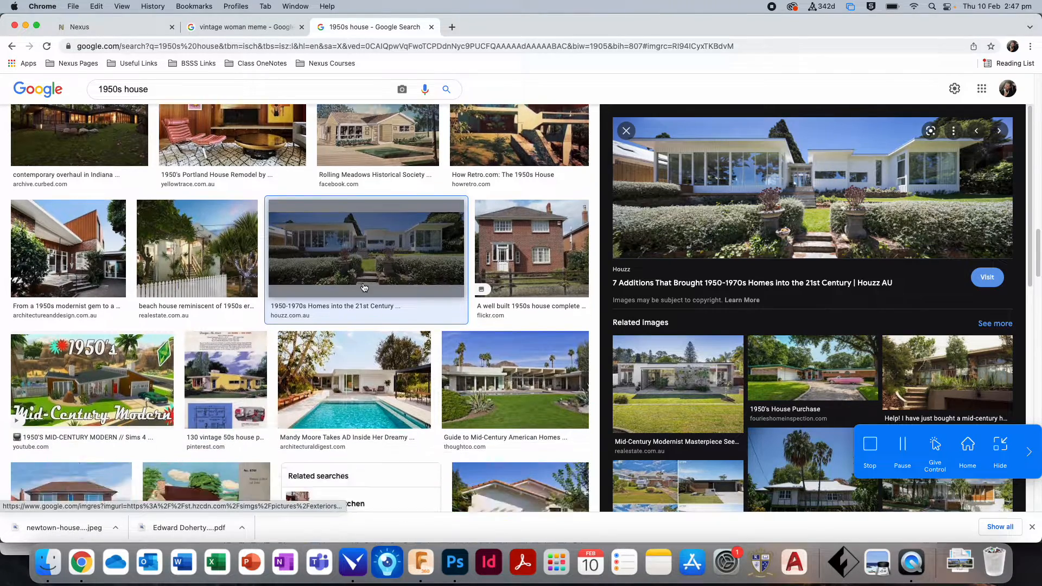
left_click(244, 27)
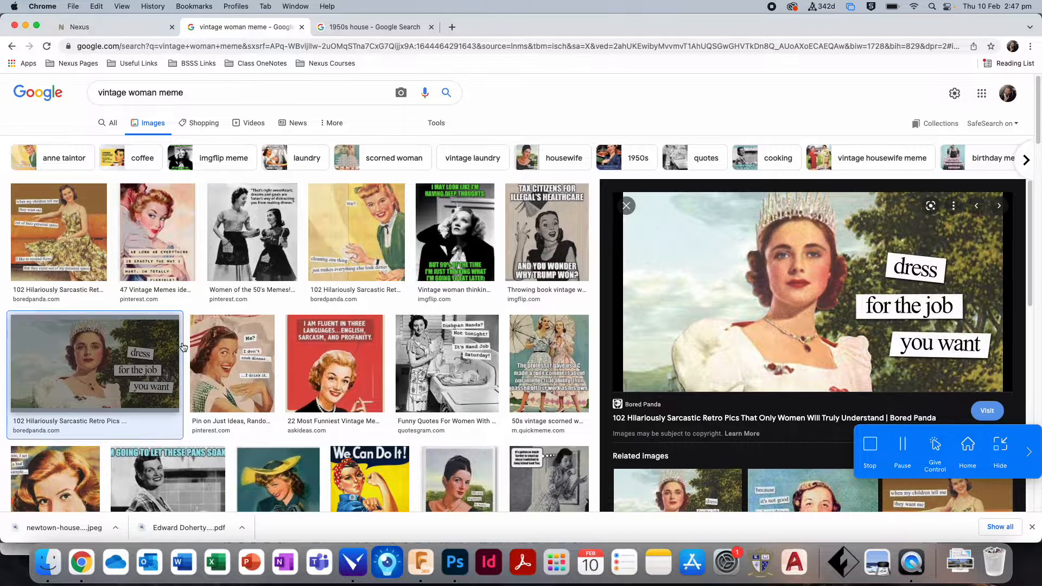
left_click(201, 353)
scroll(201, 352, "down", 3)
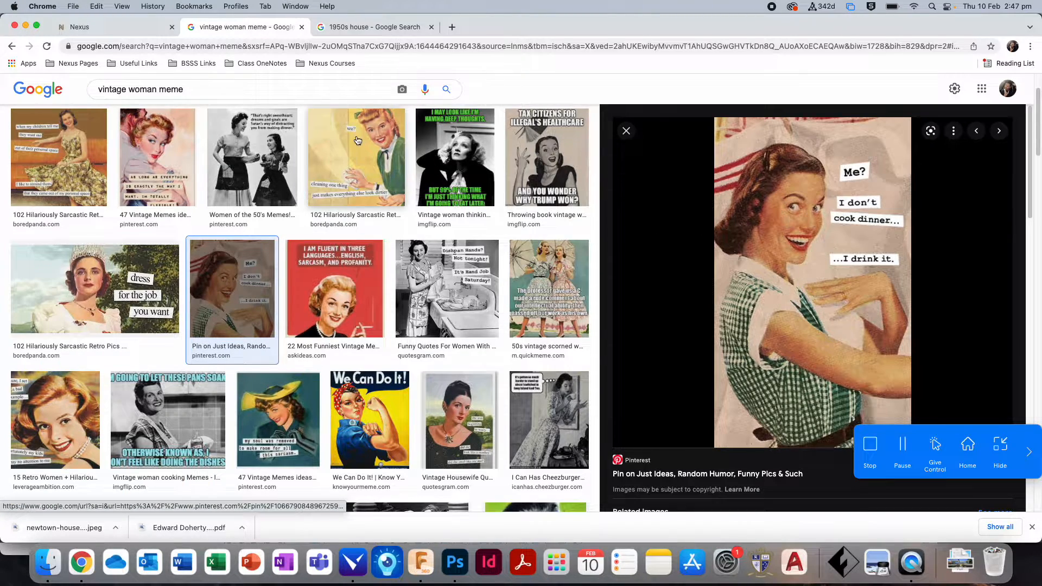
left_click(358, 140)
left_click(370, 421)
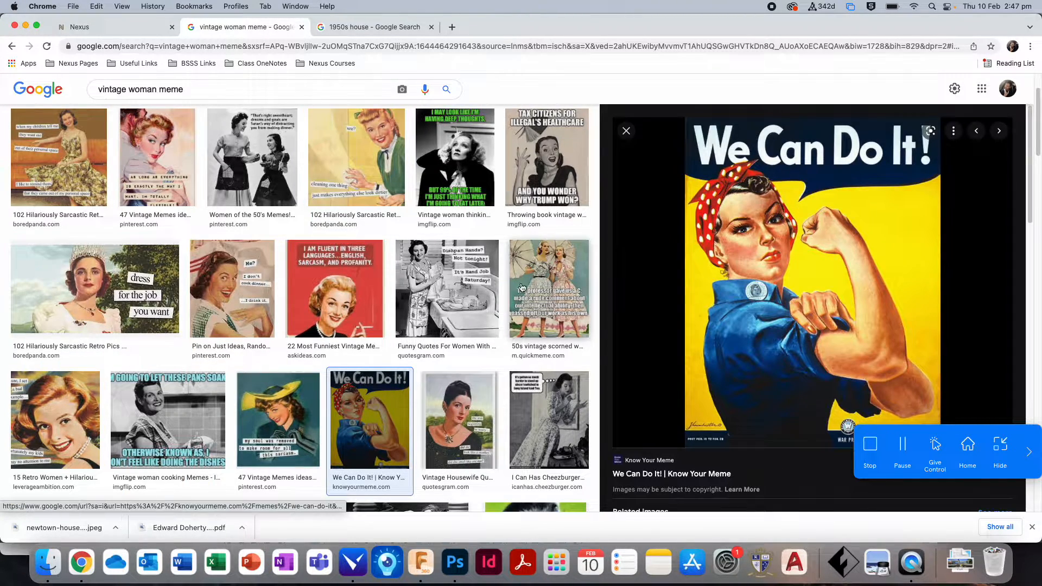
left_click(521, 288)
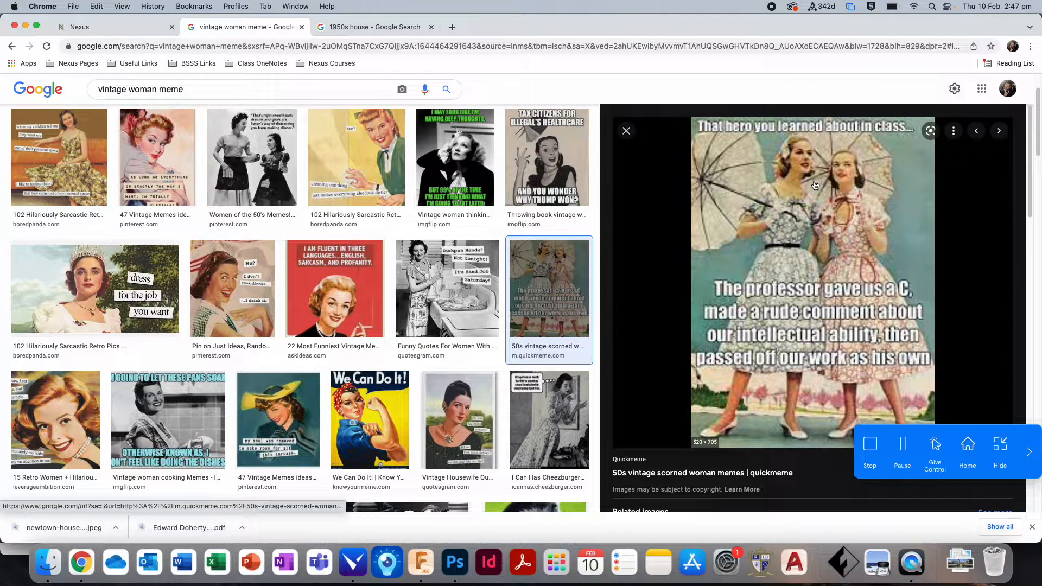
left_click(87, 287)
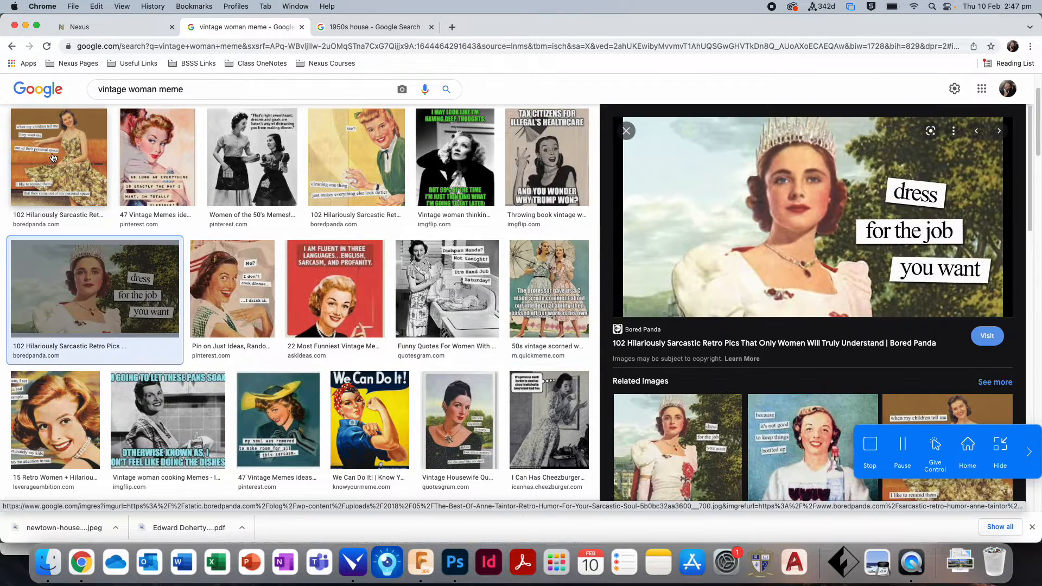
left_click(53, 157)
left_click(157, 157)
left_click(268, 157)
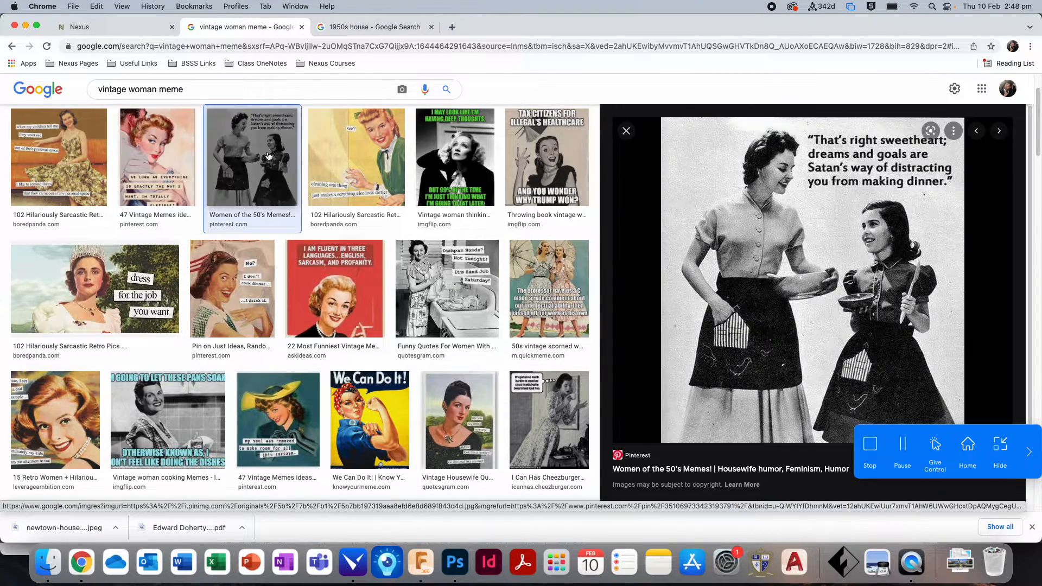
left_click(568, 183)
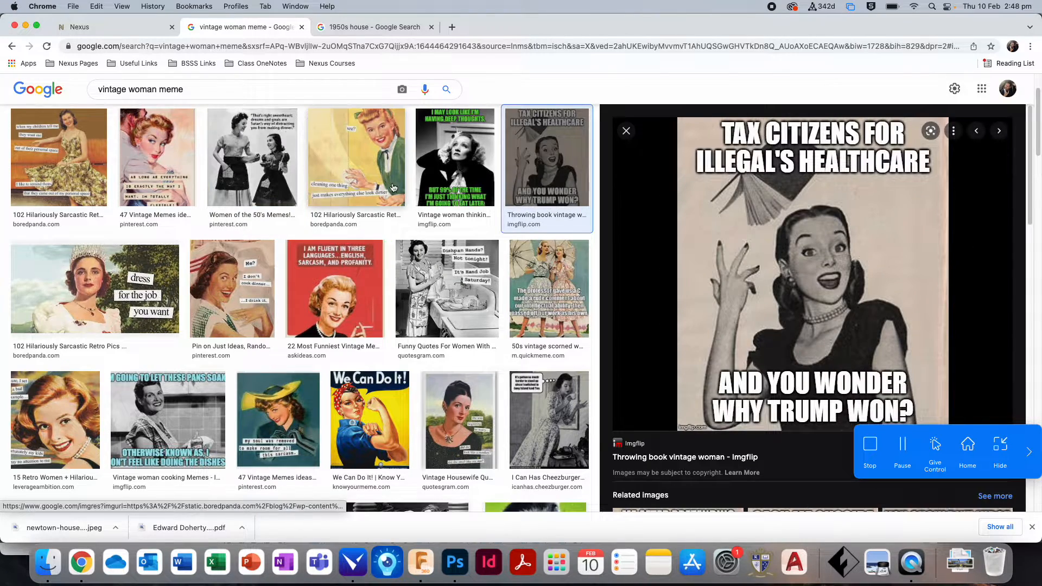
left_click(550, 286)
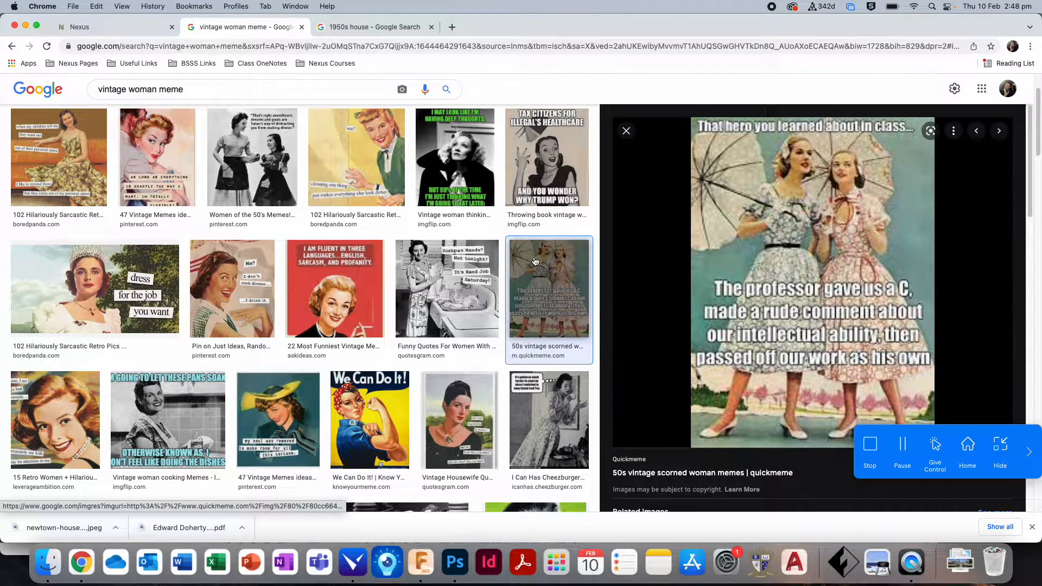
Open the Unsplash home page in the browser tab that holds the 1950s house results.
left_click(387, 27)
left_click(368, 45)
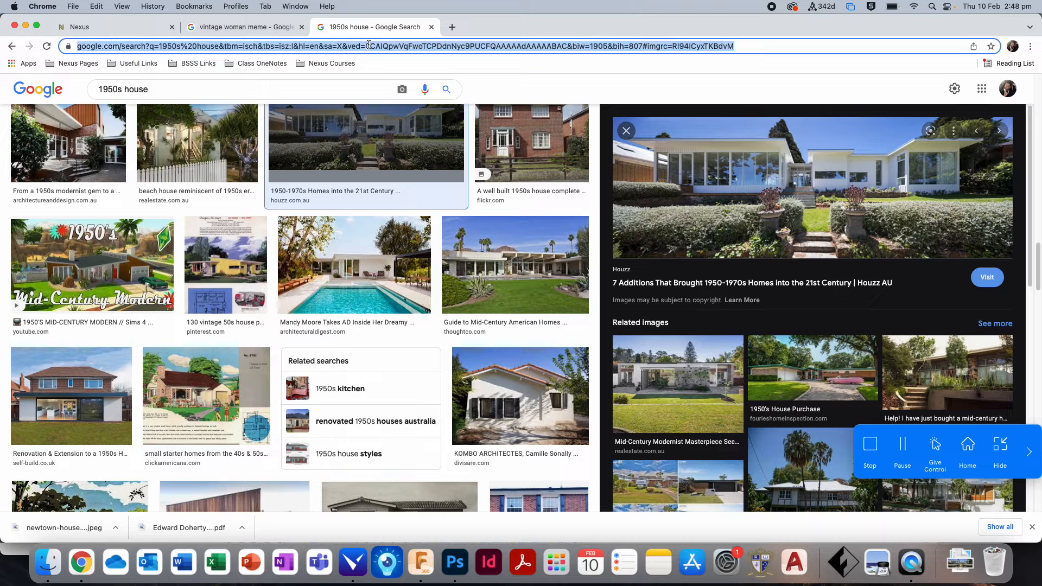
type("un")
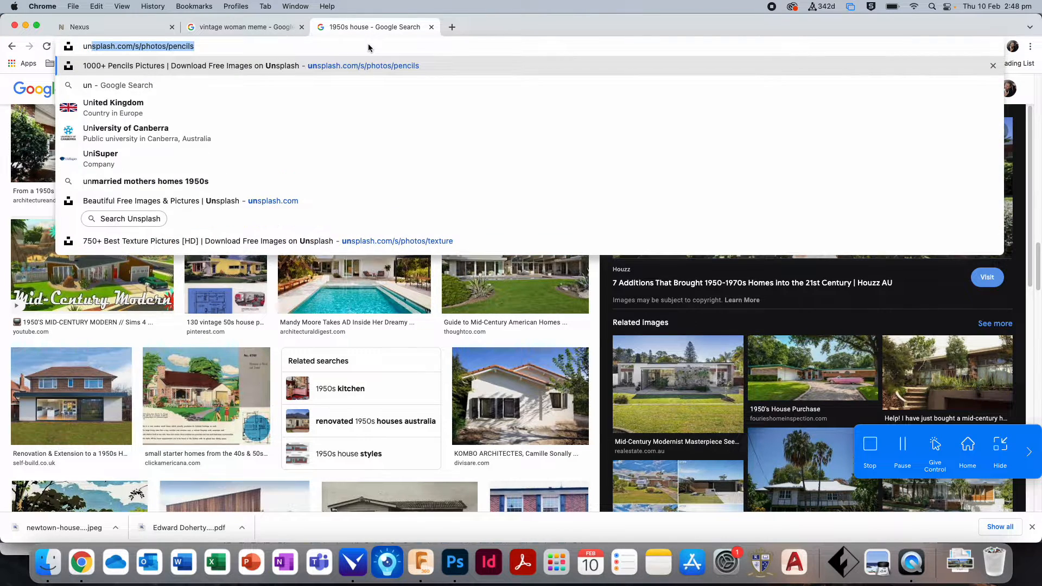
left_click(261, 67)
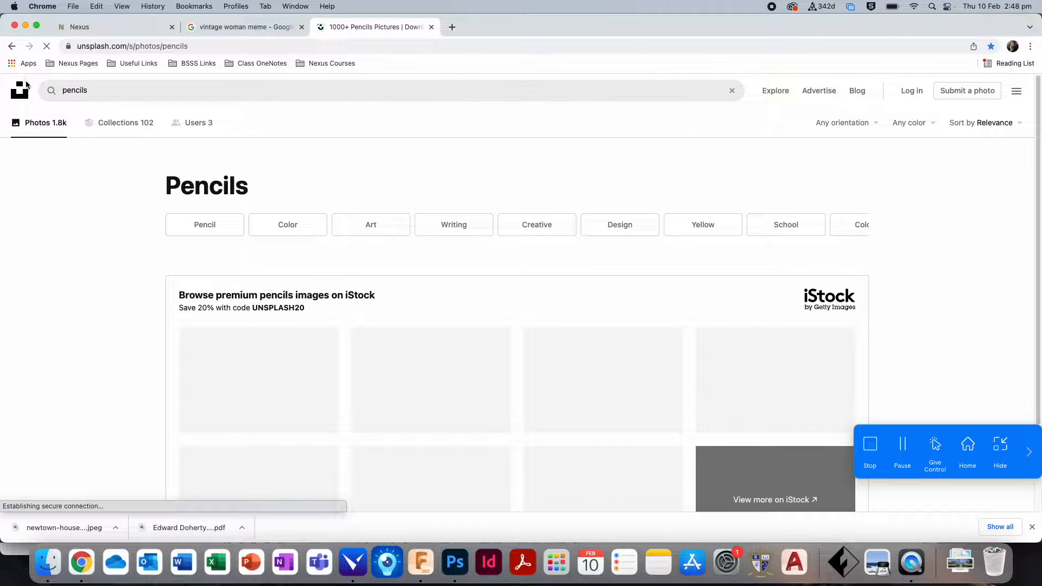
left_click(18, 93)
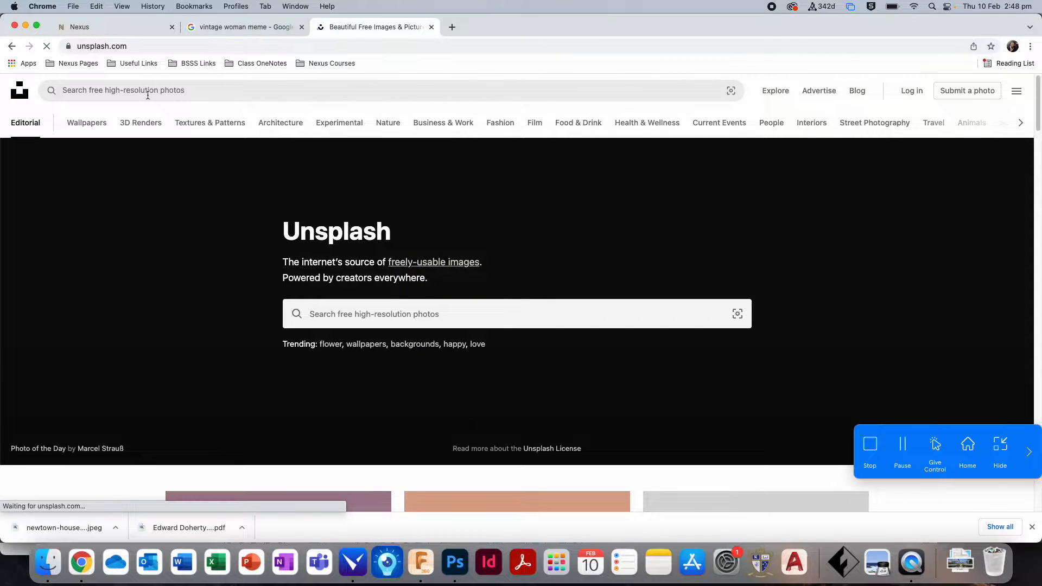
Search Unsplash for "watercolor" photos.
left_click(147, 95)
type("wate")
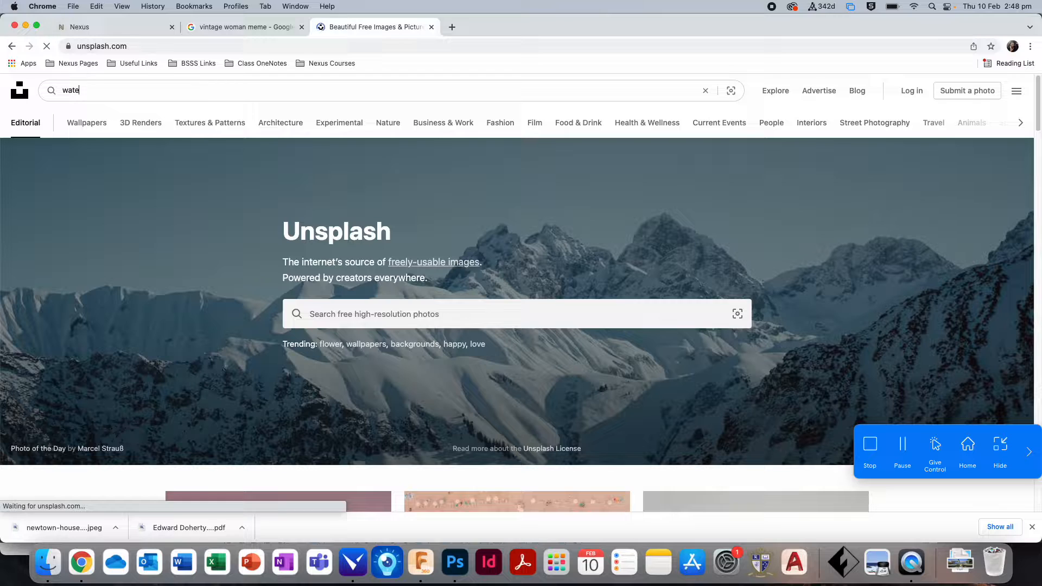
type("r")
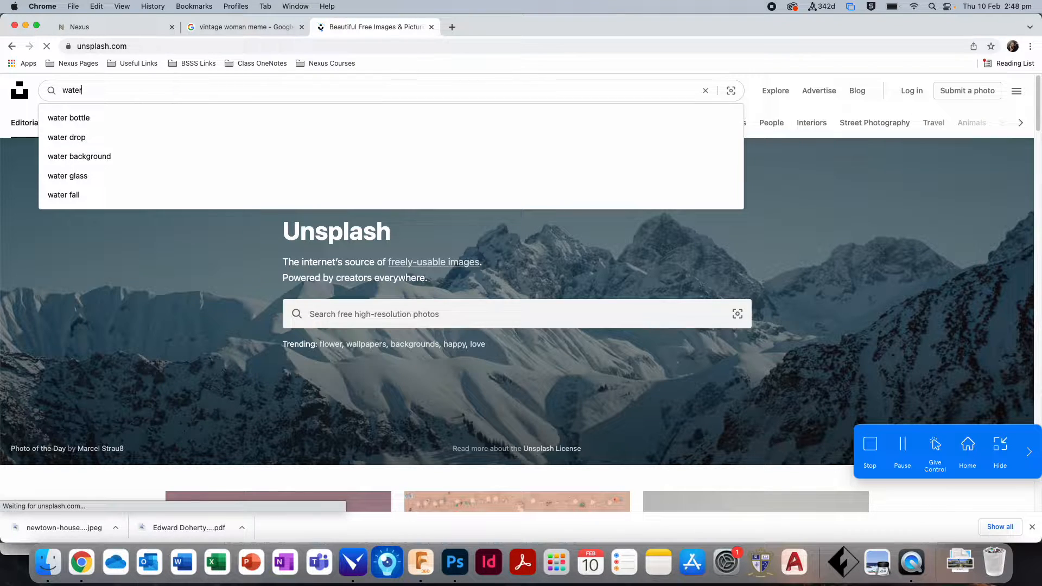
type("color")
key("Return")
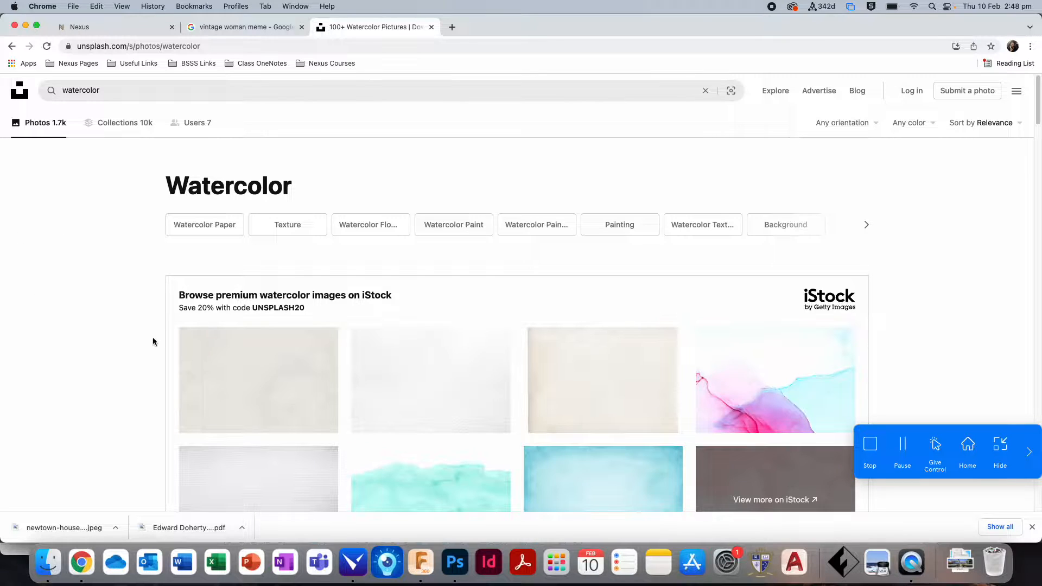
Find the watercolor photo with a blue wash over a white lower half among the results and download it.
scroll(153, 341, "down", 5)
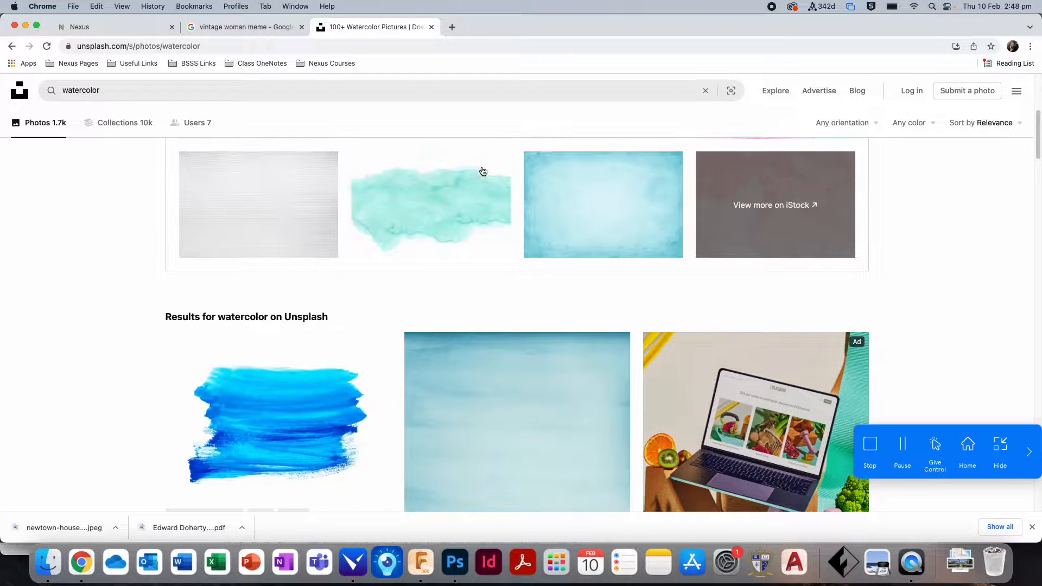
scroll(574, 242, "down", 6)
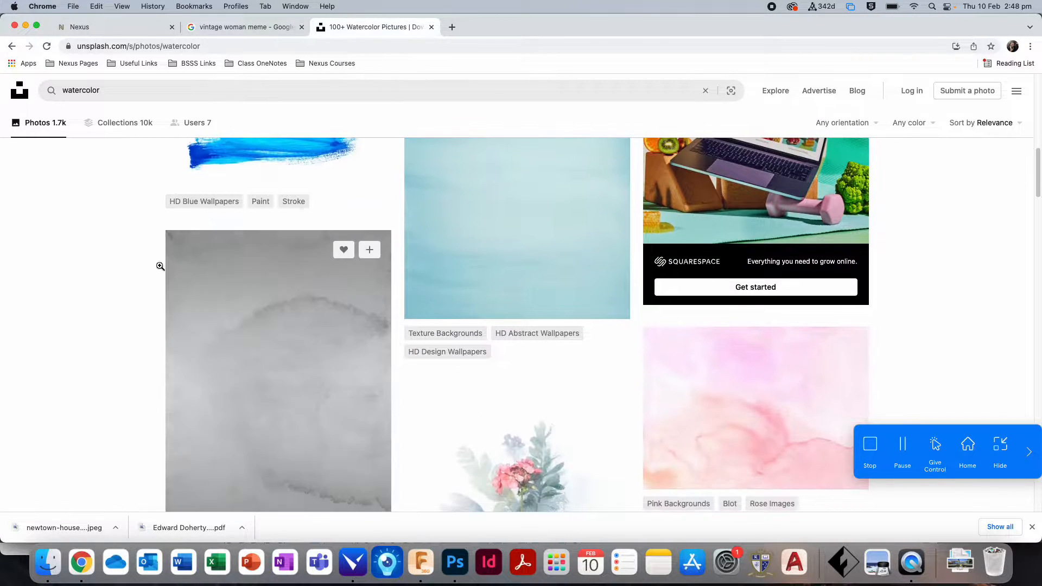
scroll(120, 266, "down", 6)
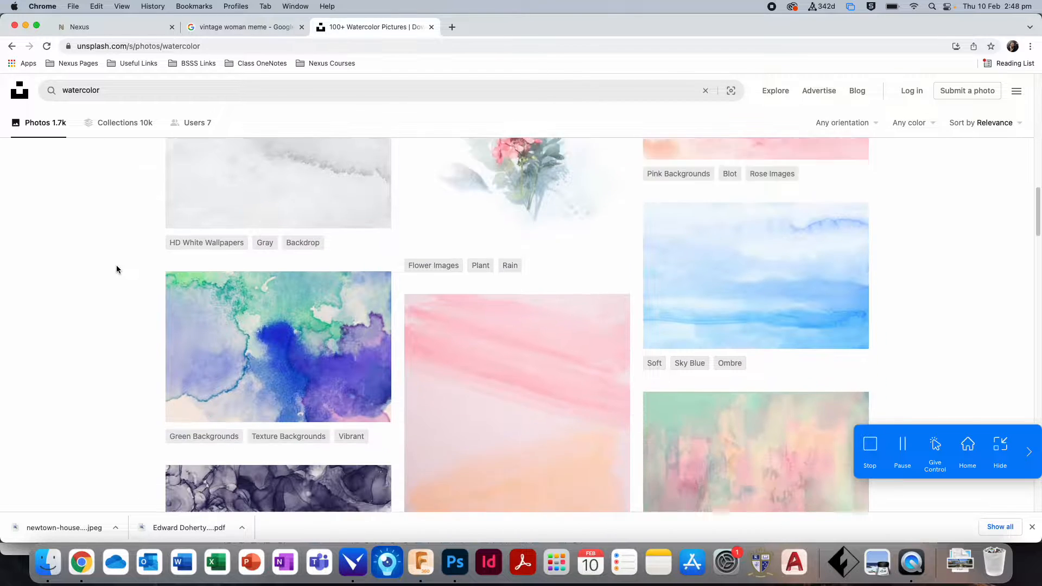
scroll(116, 265, "down", 15)
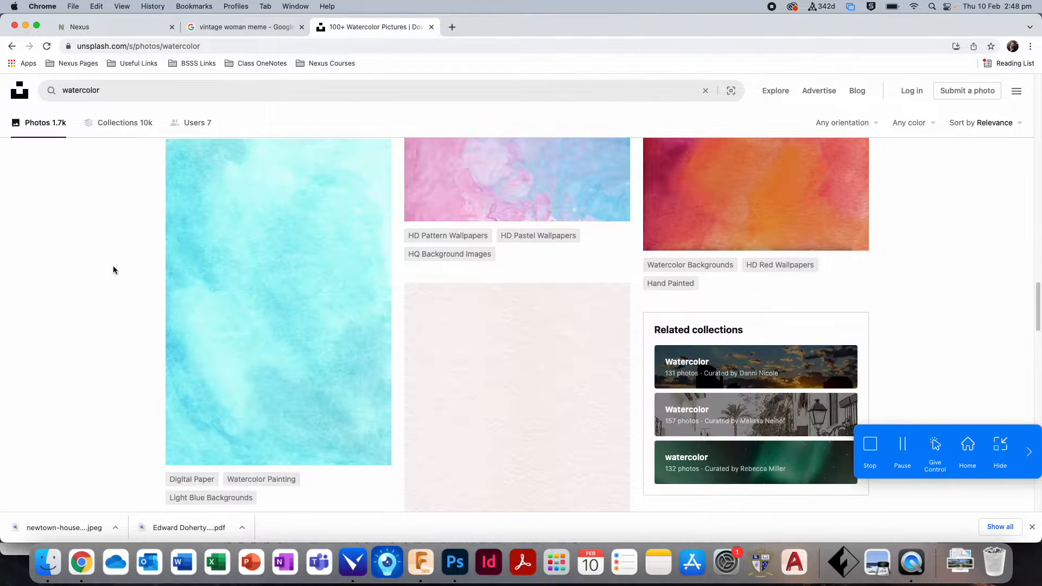
scroll(113, 265, "down", 5)
scroll(113, 265, "up", 6)
scroll(135, 267, "down", 7)
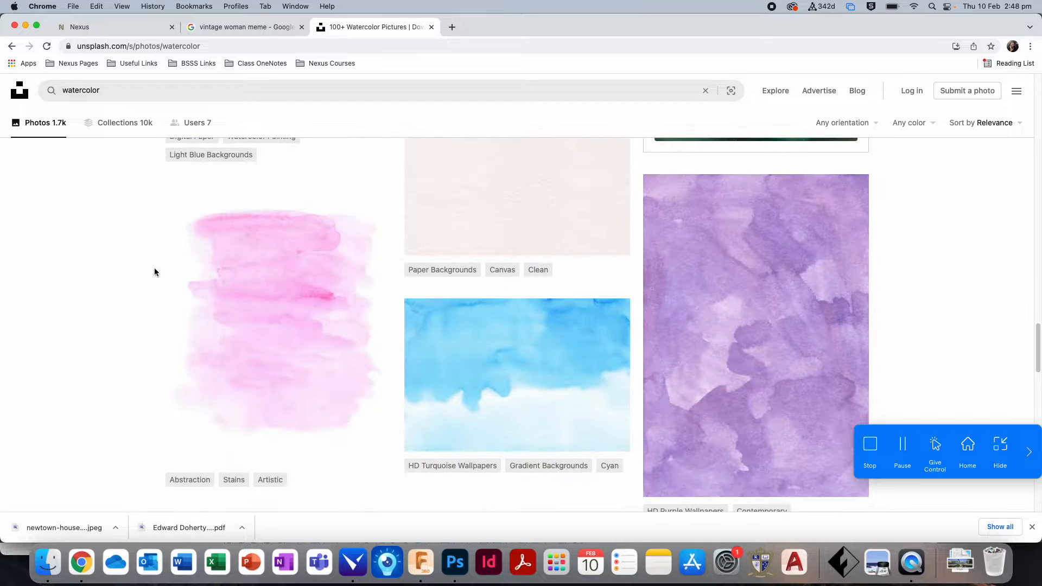
left_click(513, 377)
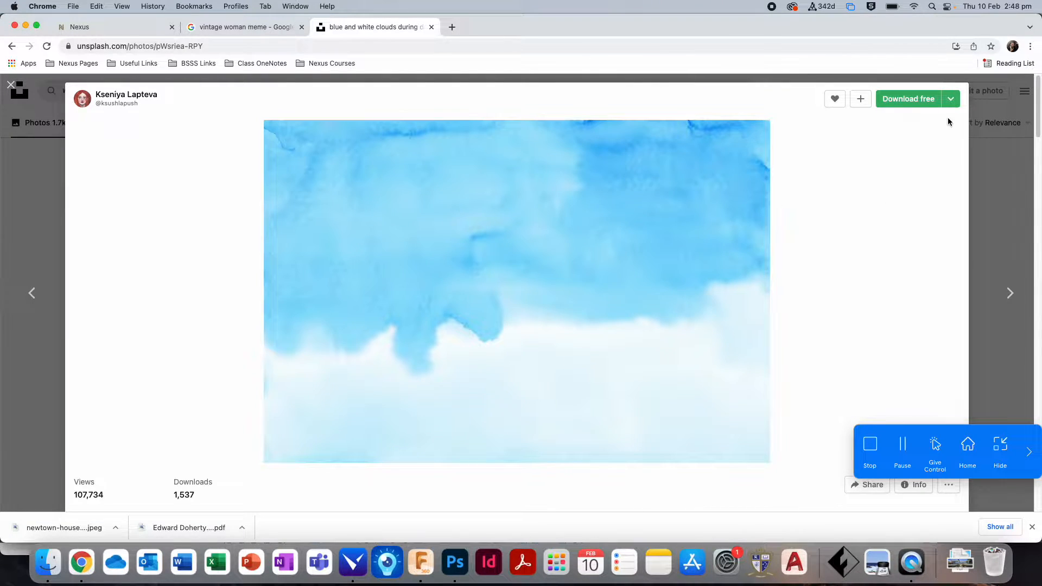
left_click(951, 108)
left_click(928, 165)
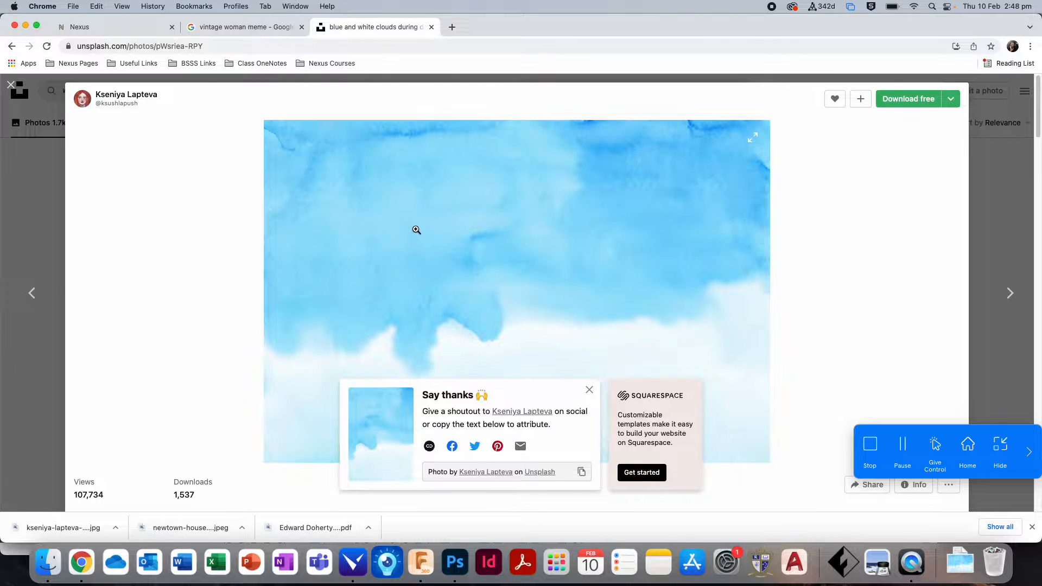
Switch to Photoshop and place the downloaded blue-and-white watercolor image as an embedded object in the house document.
left_click(456, 564)
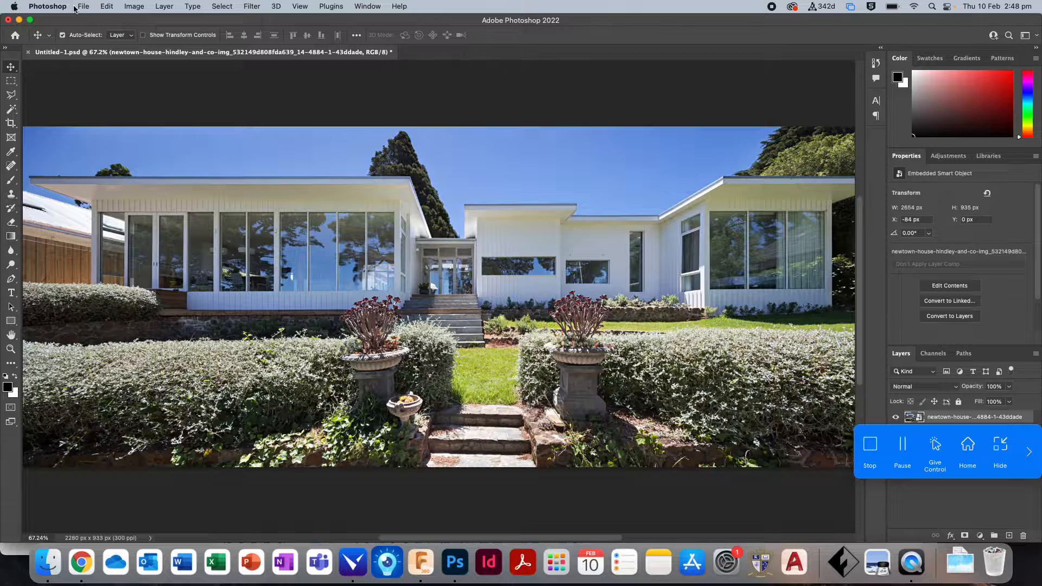
left_click(75, 8)
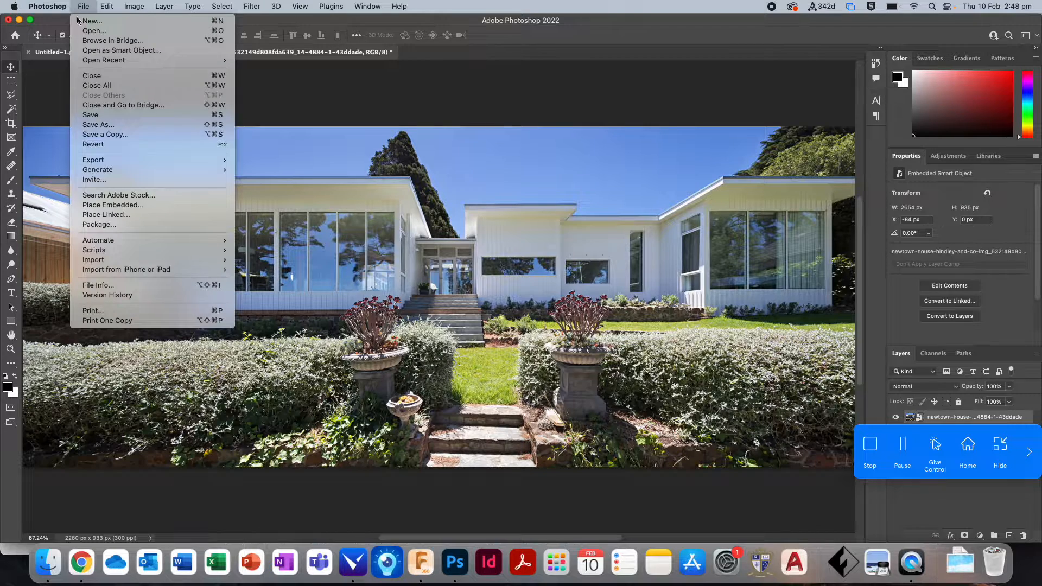
left_click(112, 205)
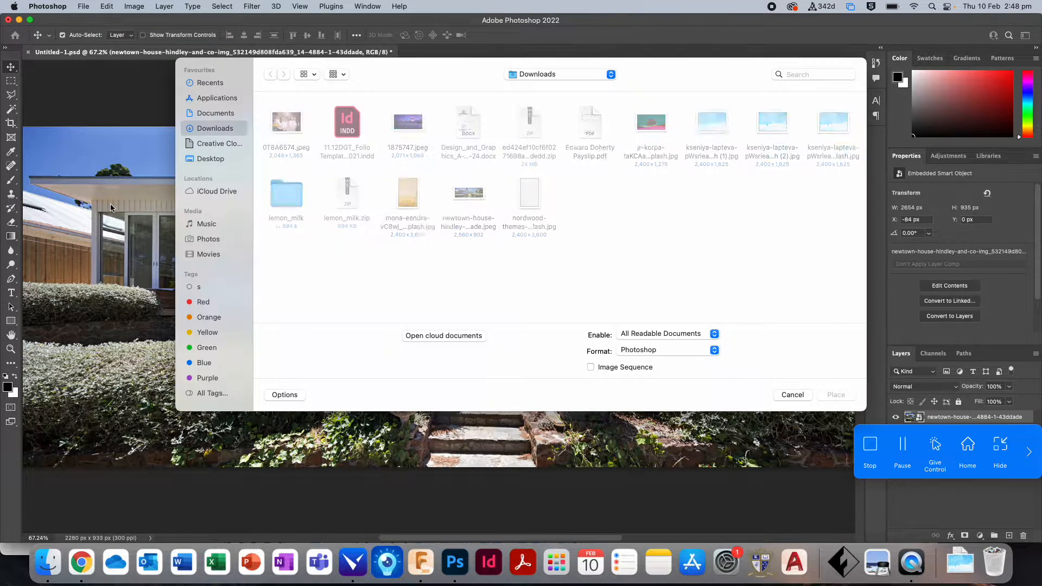
double_click(763, 126)
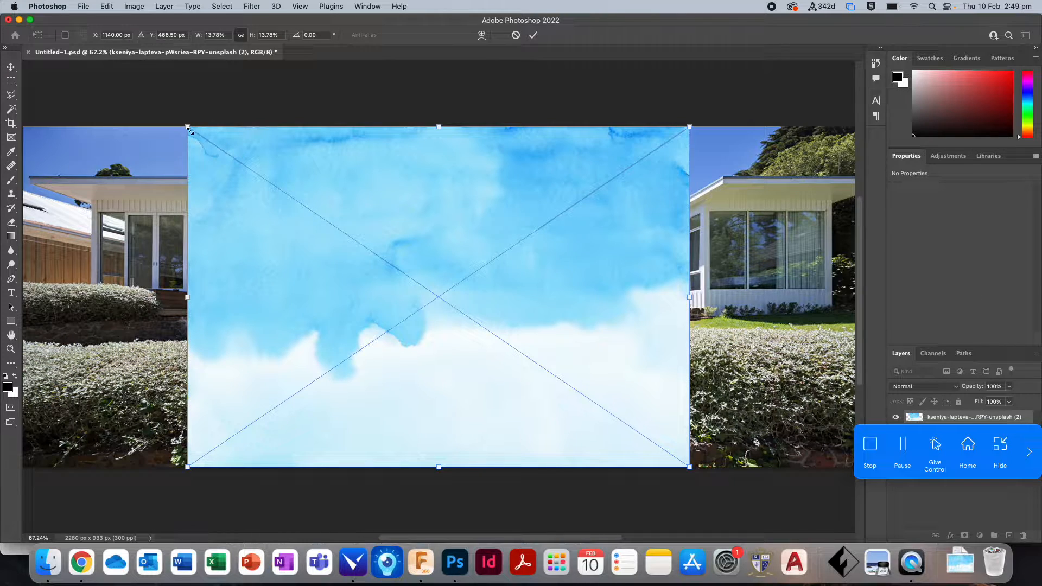
Enlarge the placed watercolor image proportionally to about 22.9% so it covers the whole canvas, and commit the transform.
left_click_drag(188, 129, 62, 98)
scroll(597, 500, "down", 2)
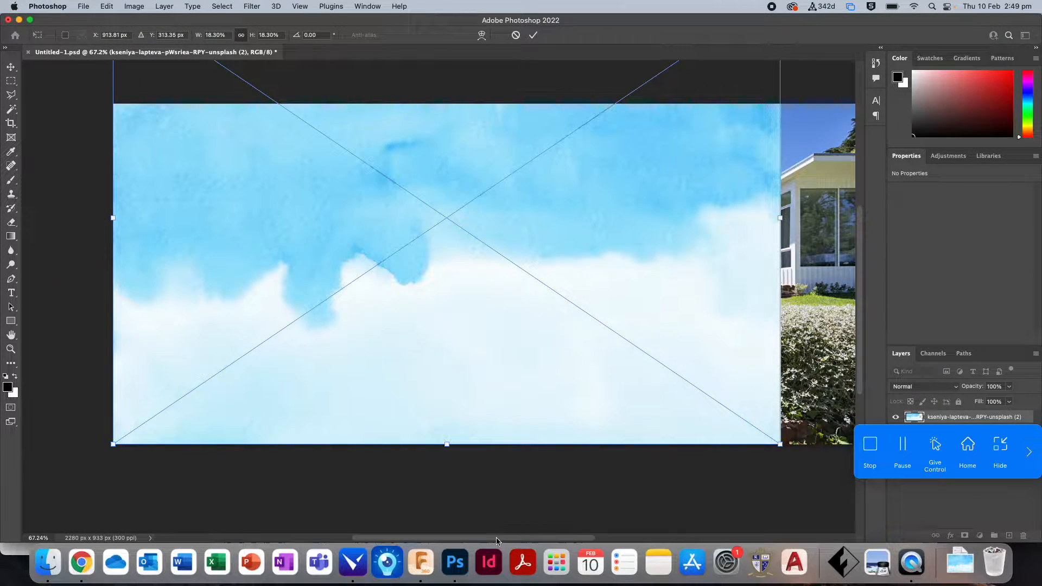
left_click_drag(495, 537, 560, 537)
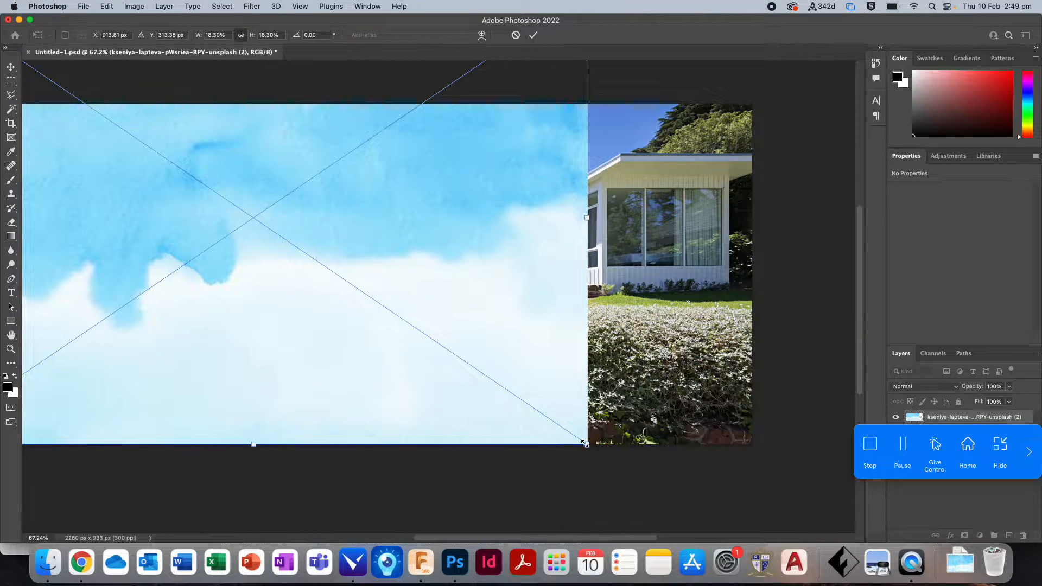
left_click_drag(585, 443, 770, 515)
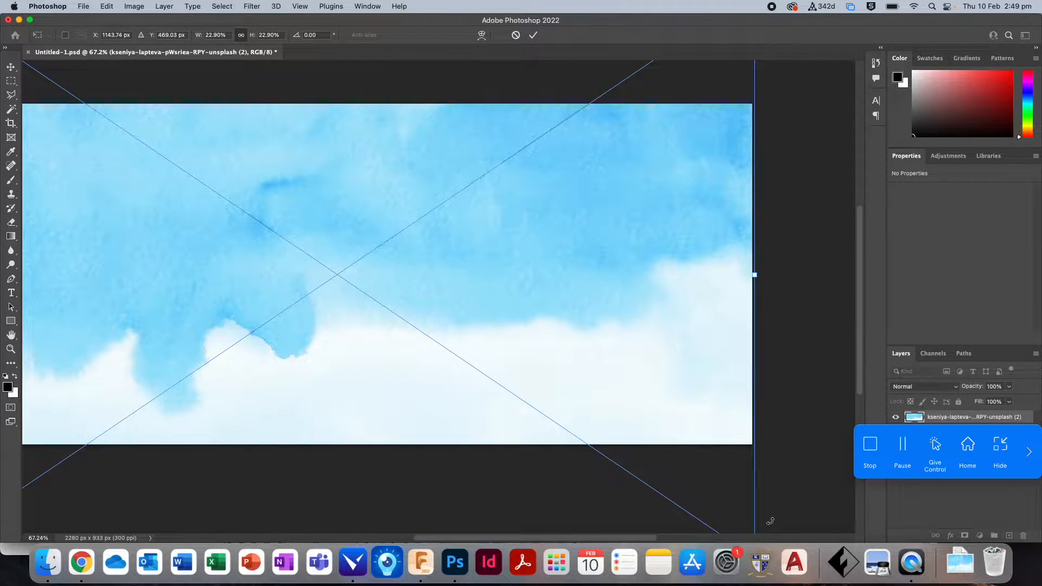
key("Return")
Move the floating screen-sharing toolbar off the layer list and set the watercolor layer's blend mode to Soft Light.
left_click(8, 337)
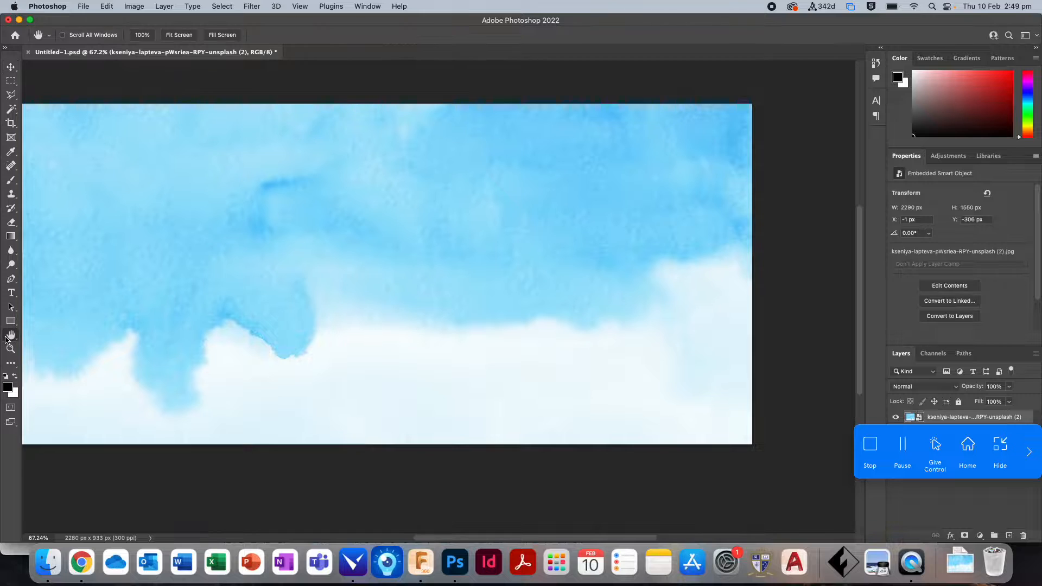
double_click(9, 337)
left_click(11, 349)
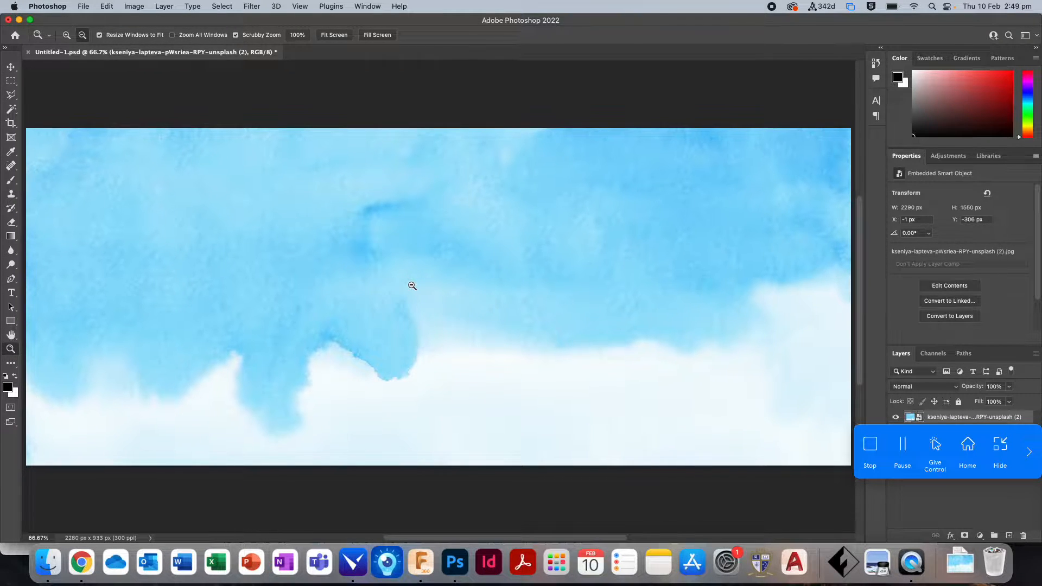
left_click(411, 285, "alt")
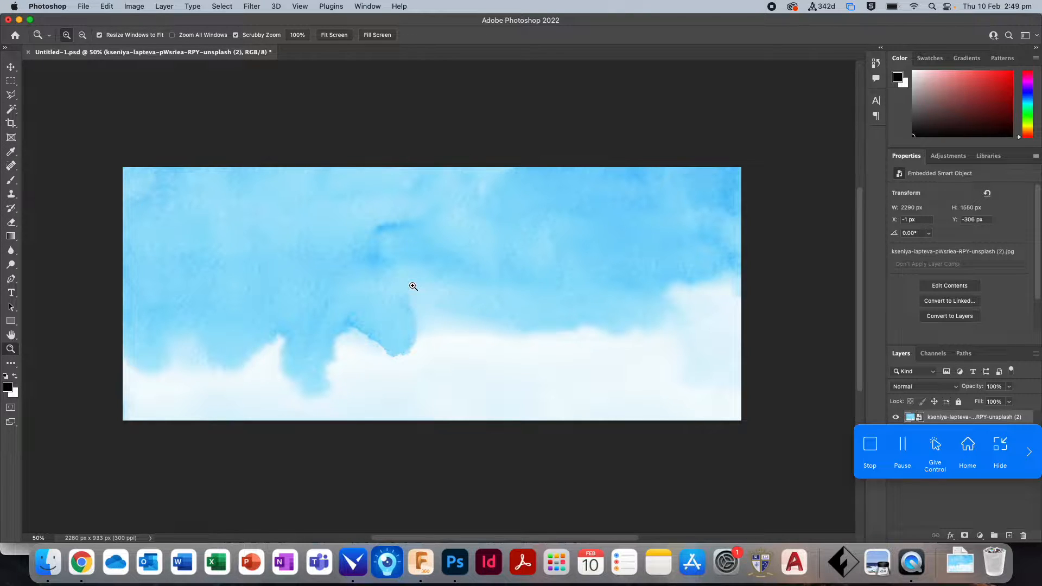
left_click(84, 6)
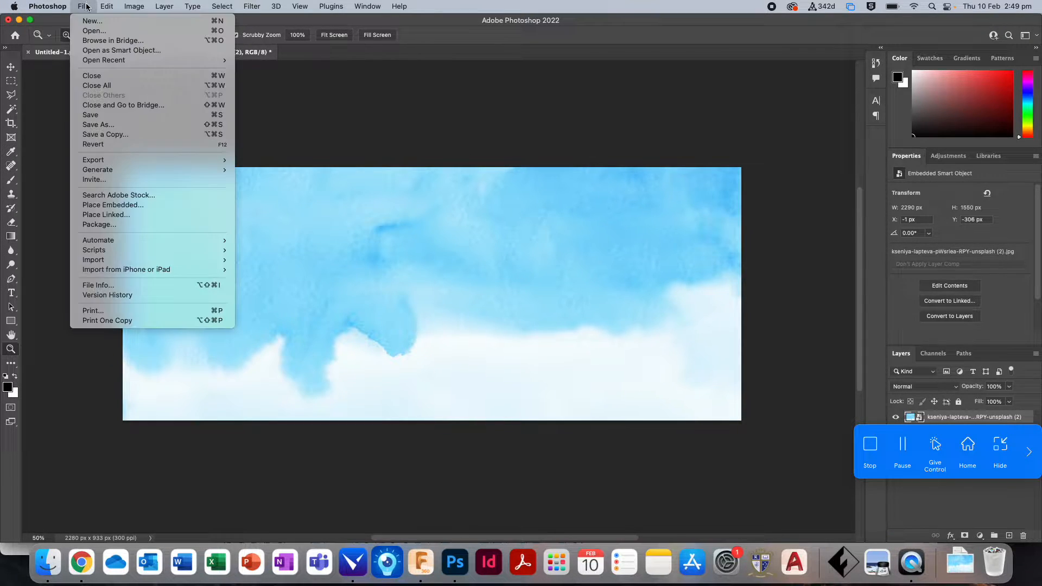
left_click(756, 189)
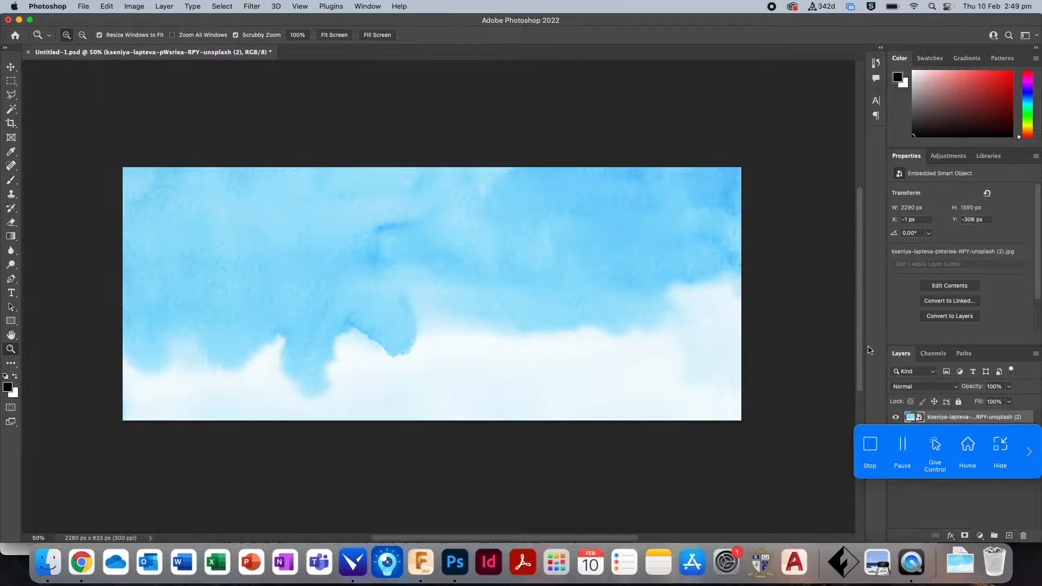
left_click_drag(882, 434, 623, 85)
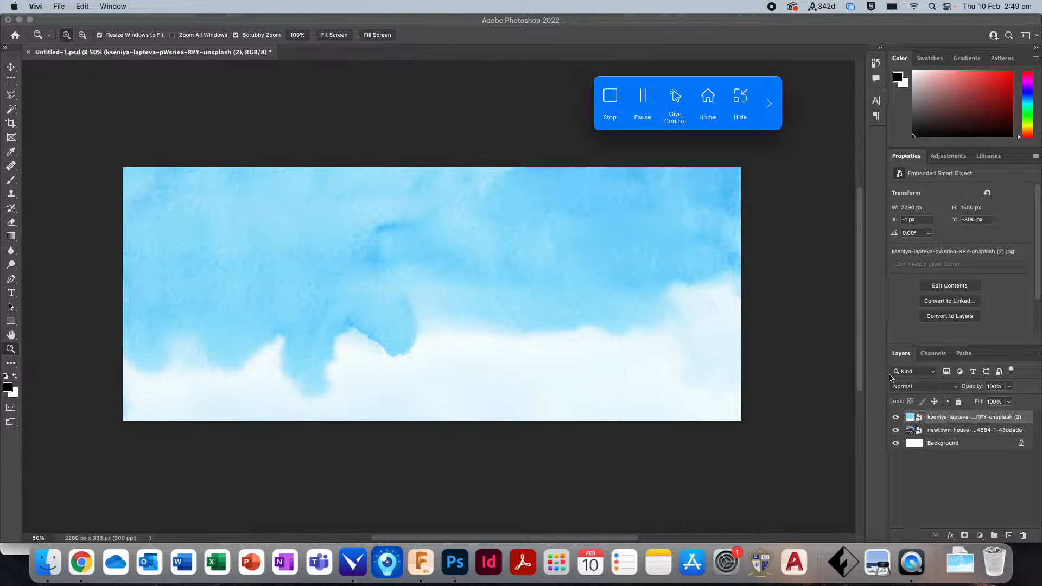
left_click(900, 382)
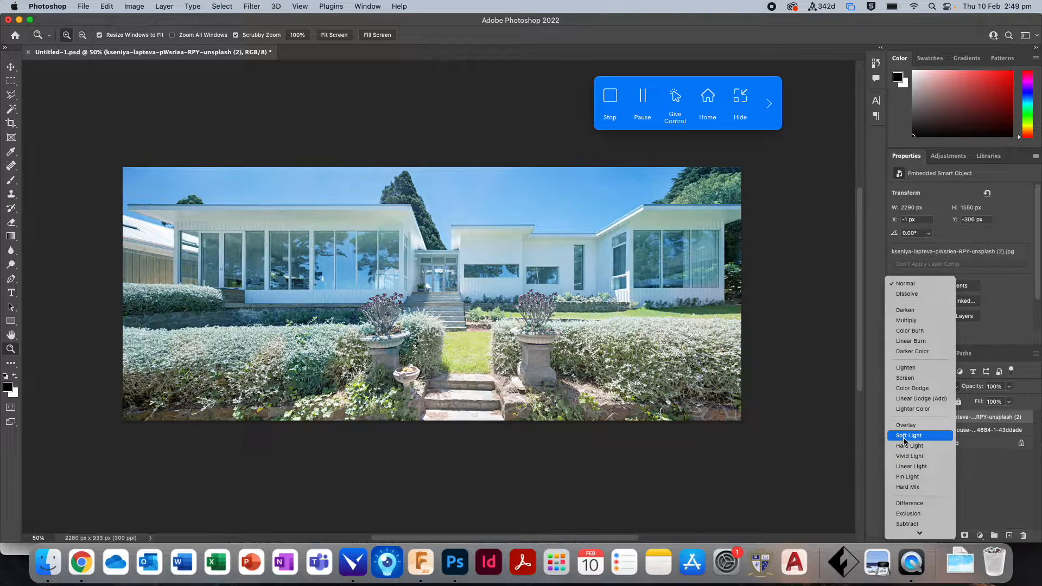
left_click(904, 437)
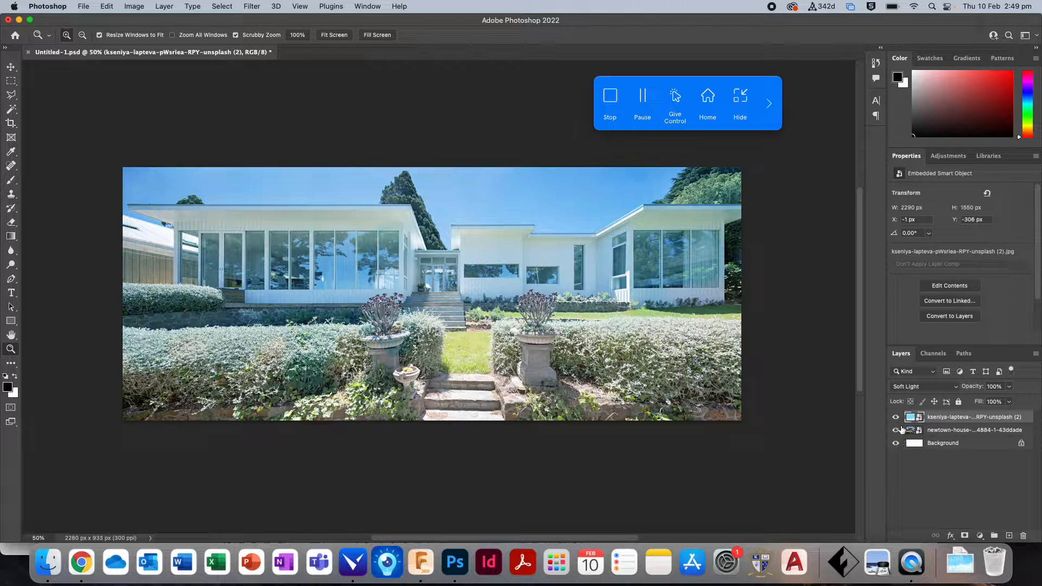
Hide and show the watercolor layer repeatedly to compare the house photo with and without the Soft Light texture.
left_click(893, 418)
left_click(894, 419)
left_click(894, 419)
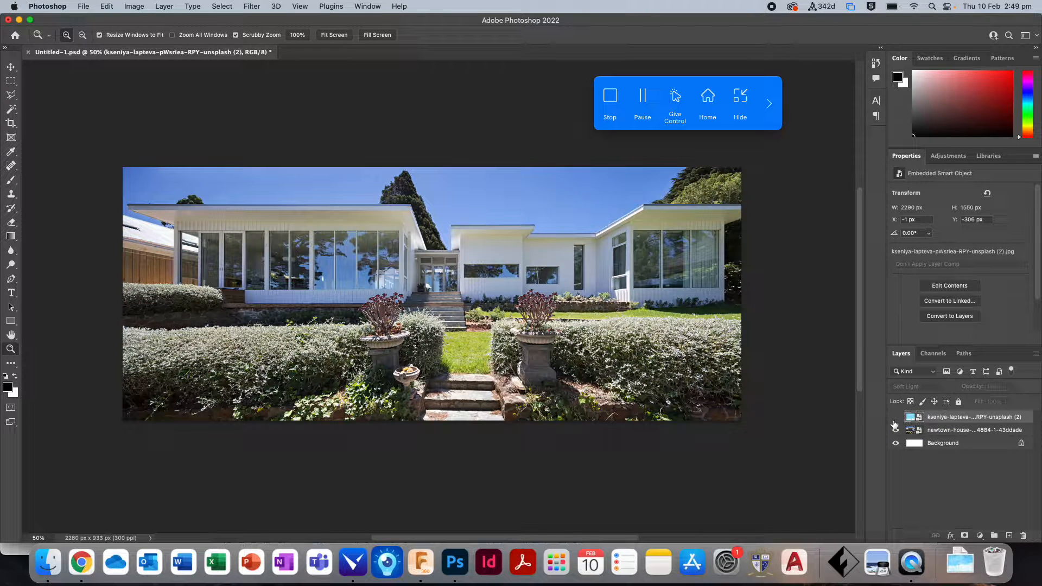
left_click(894, 419)
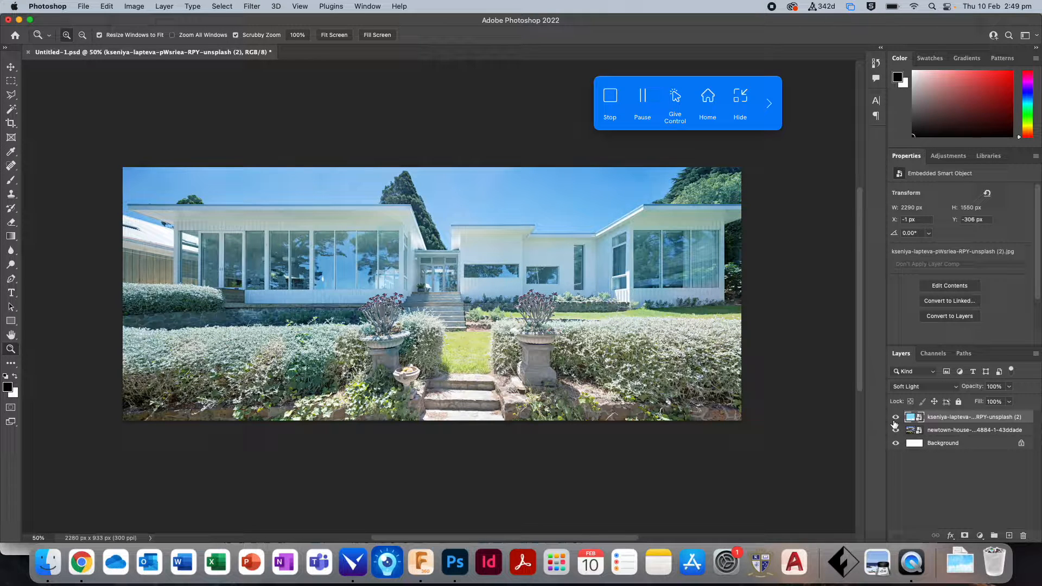
Duplicate the house photo layer within the same document, keeping the suggested layer name.
left_click(948, 431)
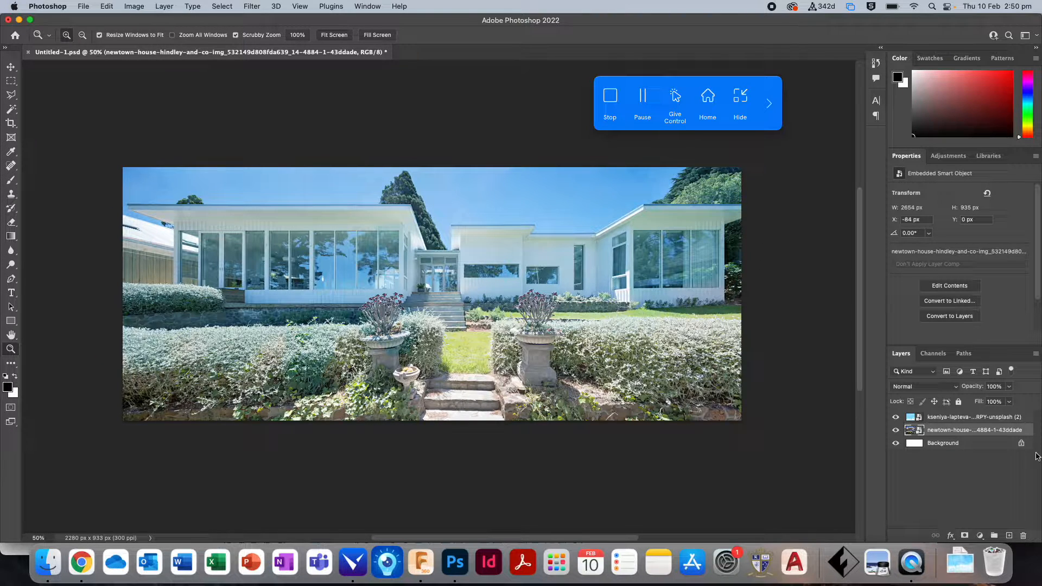
right_click(935, 435)
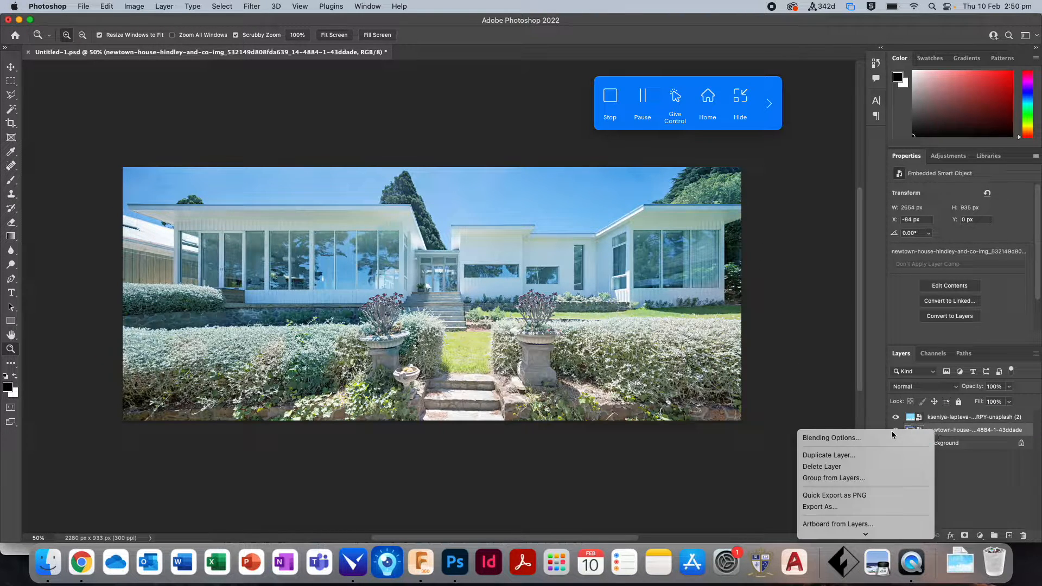
left_click(868, 455)
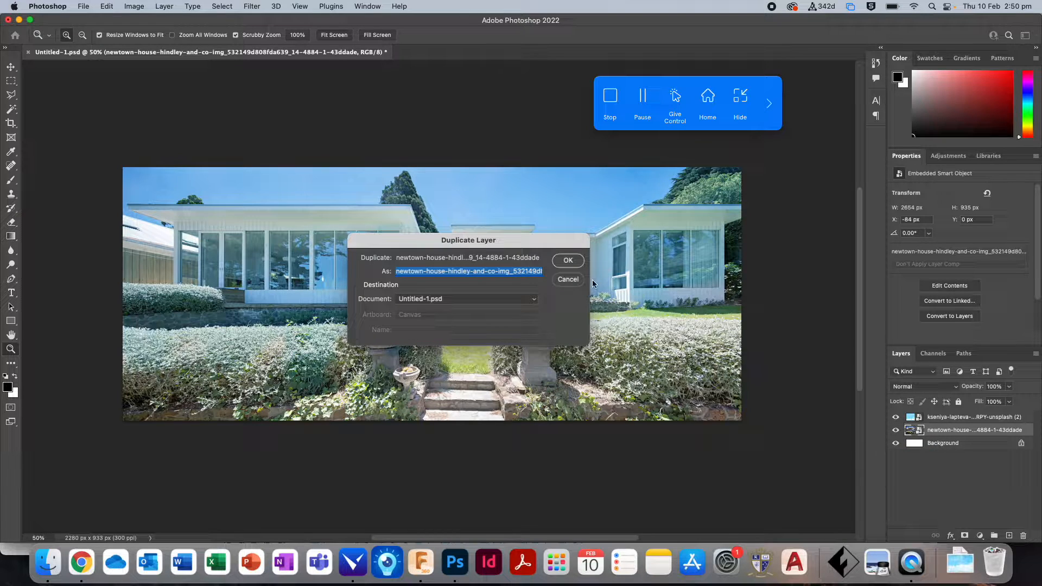
left_click(569, 261)
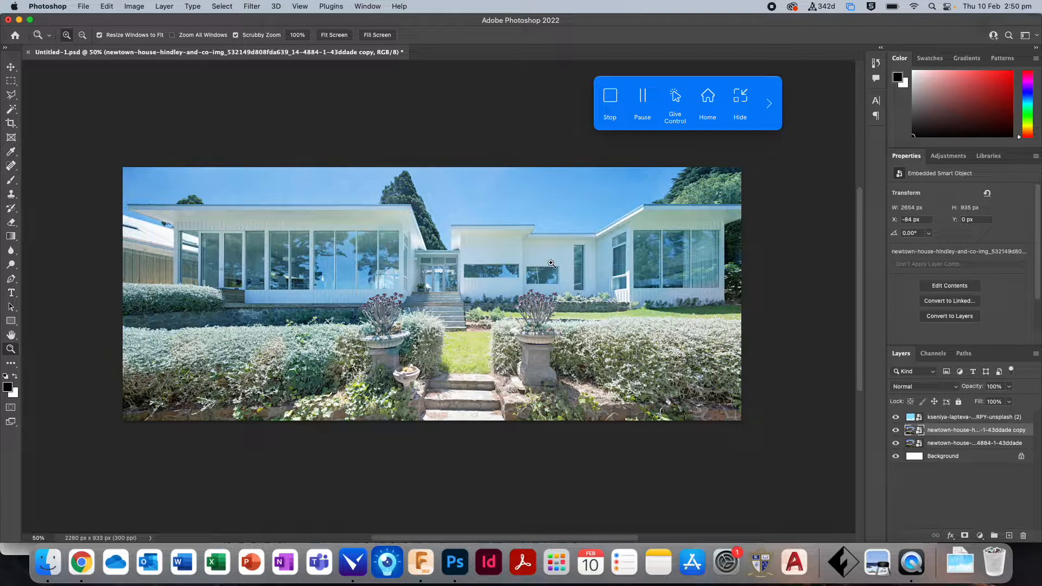
Apply the Glowing Edges filter to the duplicated house layer with Edge Width 5, Edge Brightness 4 and Smoothness 4.
left_click(252, 8)
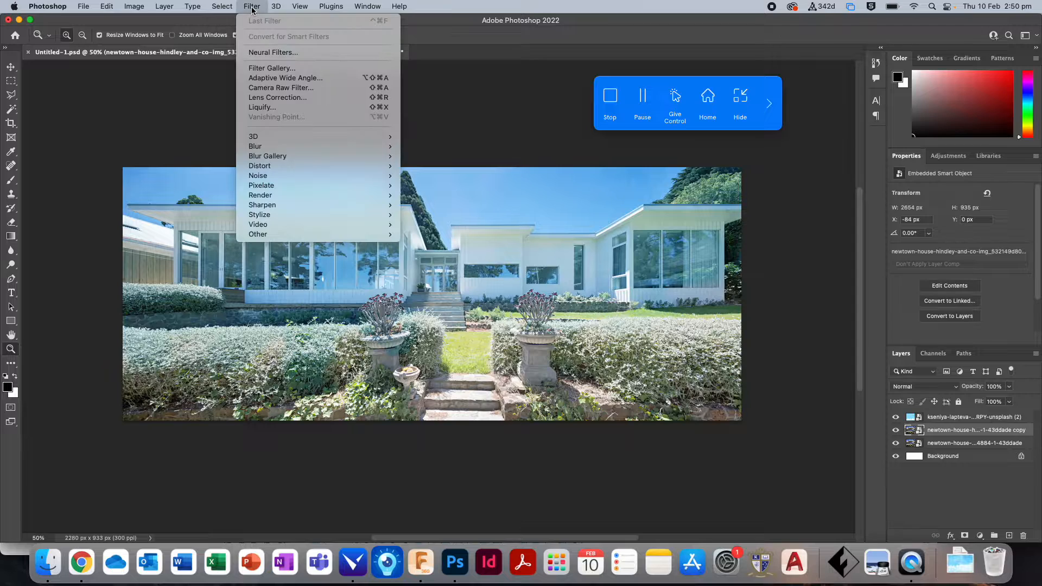
left_click(259, 68)
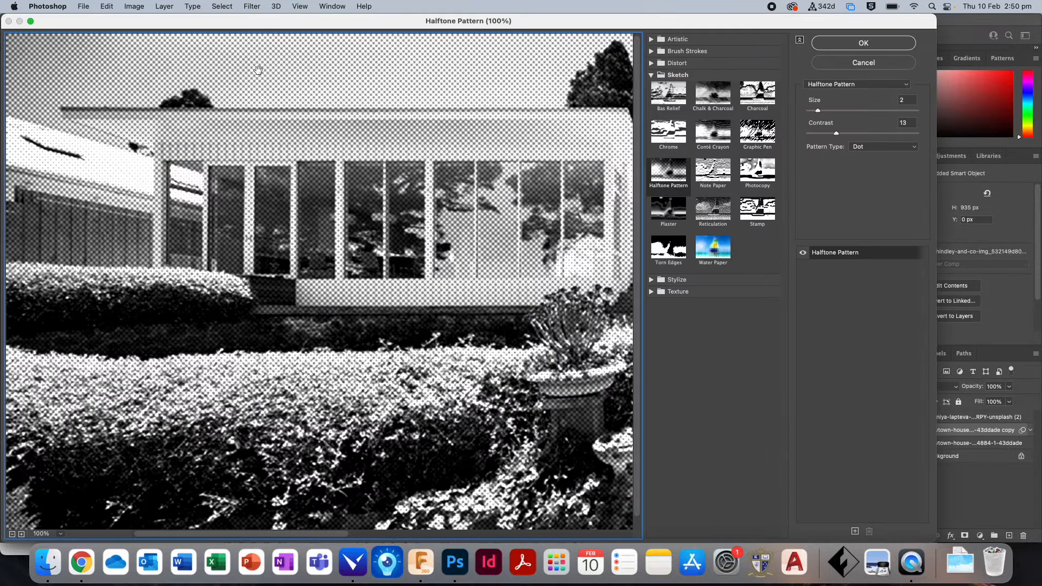
left_click(651, 280)
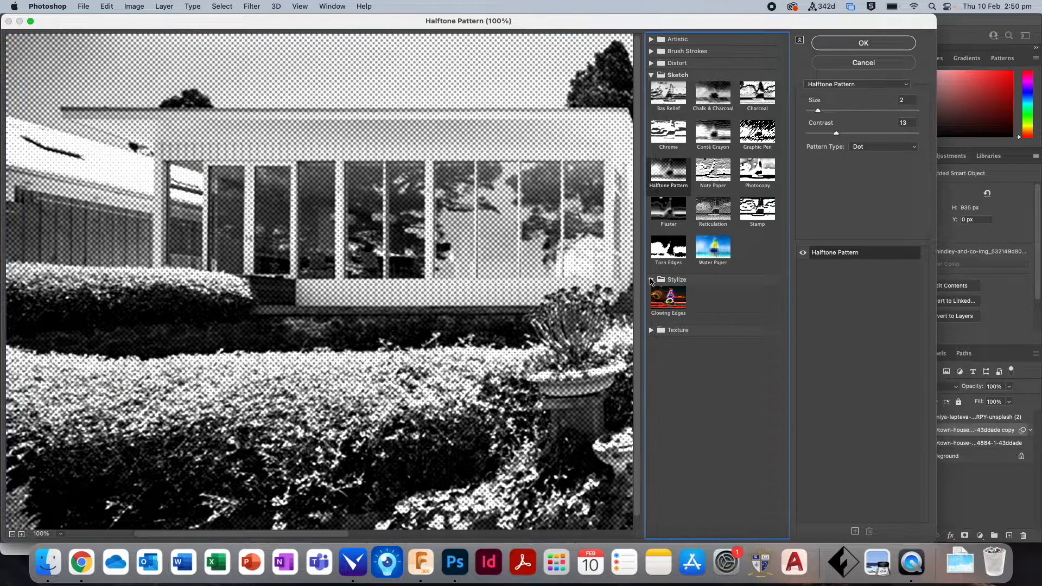
left_click(685, 300)
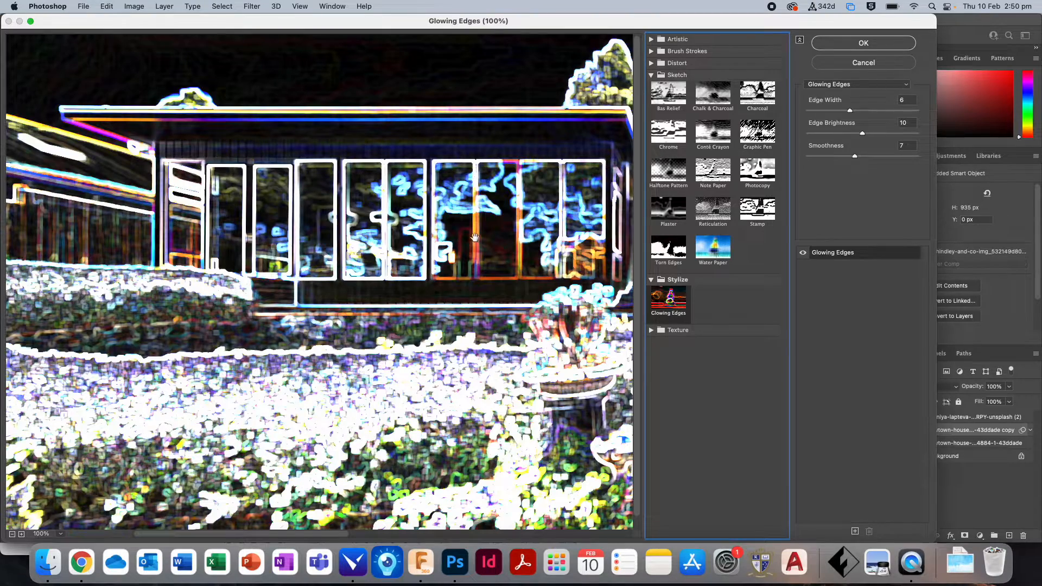
mouse_move(850, 110)
left_mouse_down()
mouse_move(837, 110)
mouse_move(839, 133)
mouse_move(834, 111)
left_mouse_up()
left_click_drag(855, 157, 845, 157)
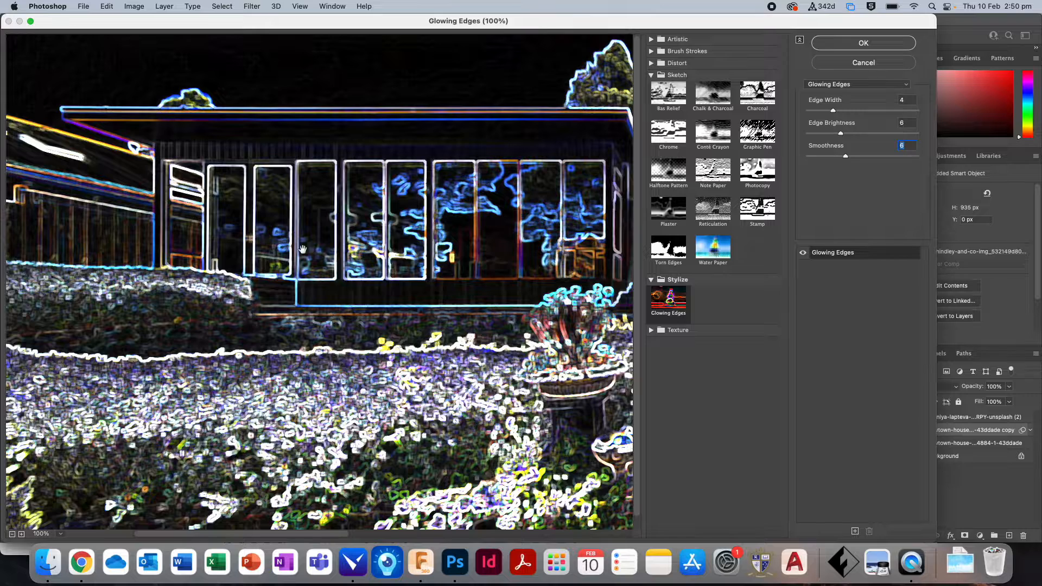
left_click_drag(840, 134, 844, 110)
left_click_drag(847, 158, 835, 156)
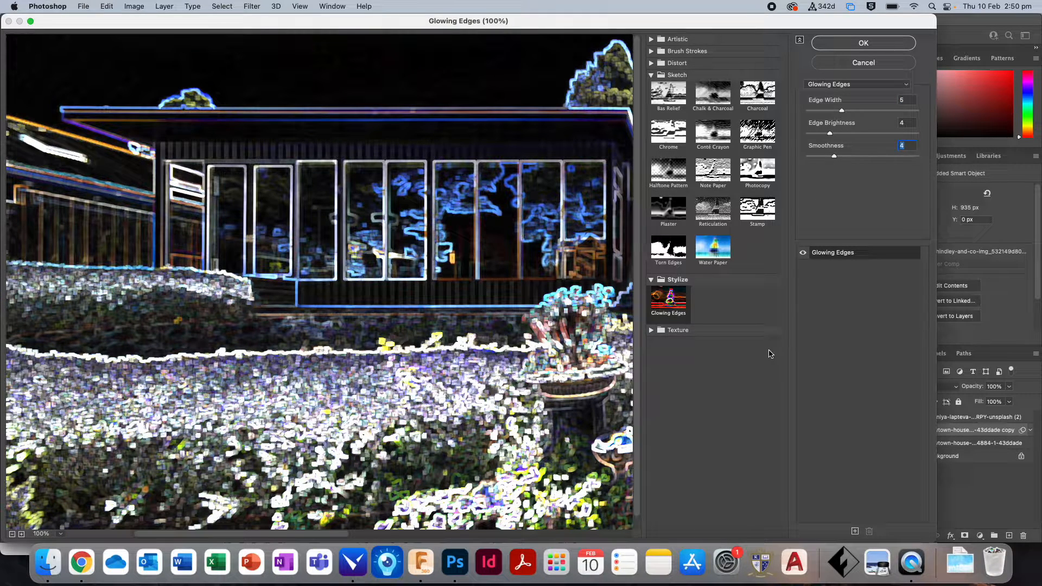
left_click(829, 46)
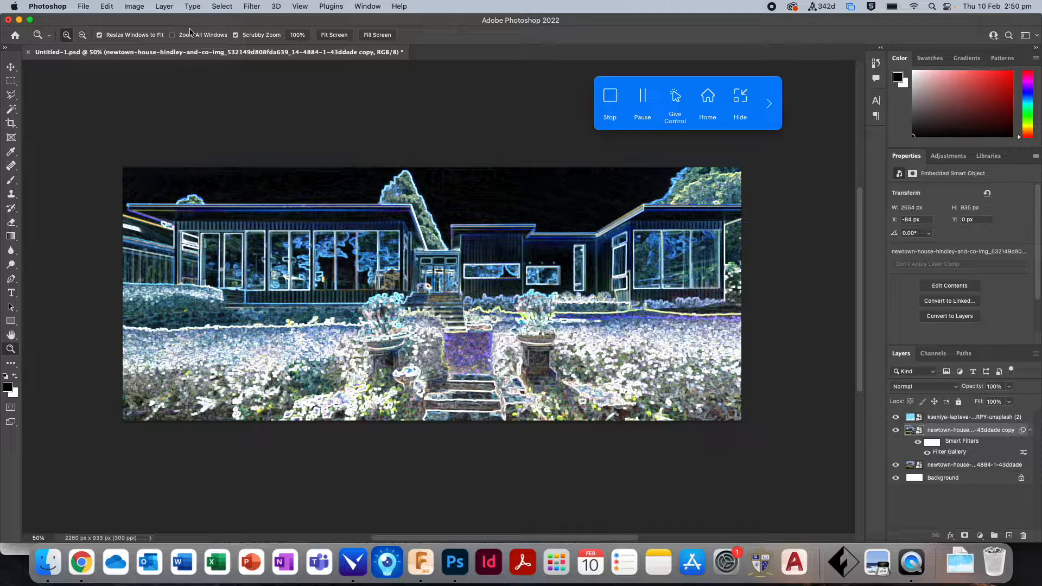
Invert the colours of the duplicated house layer that has the Glowing Edges filter.
left_click(133, 7)
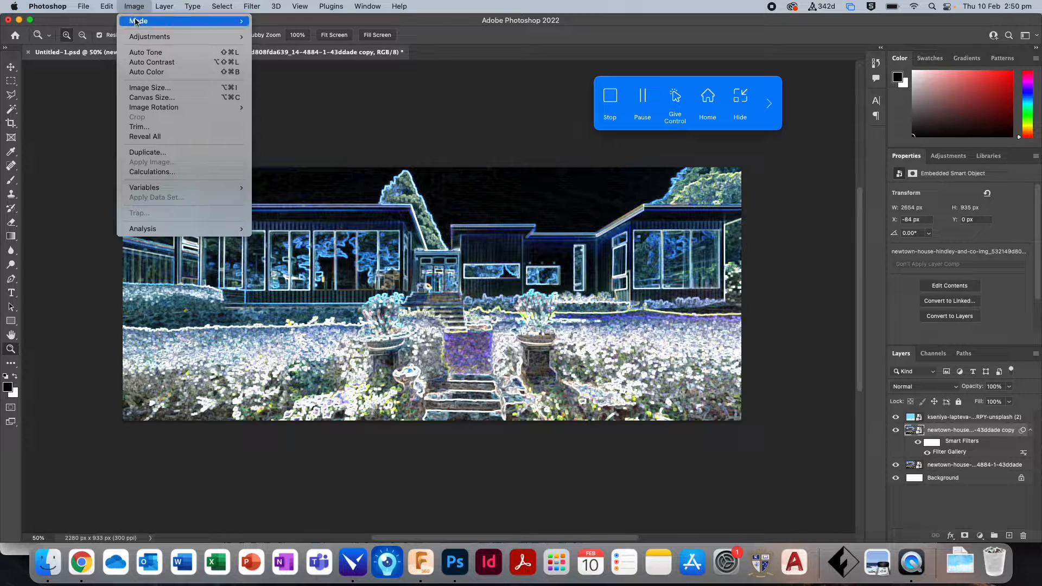
mouse_move(140, 37)
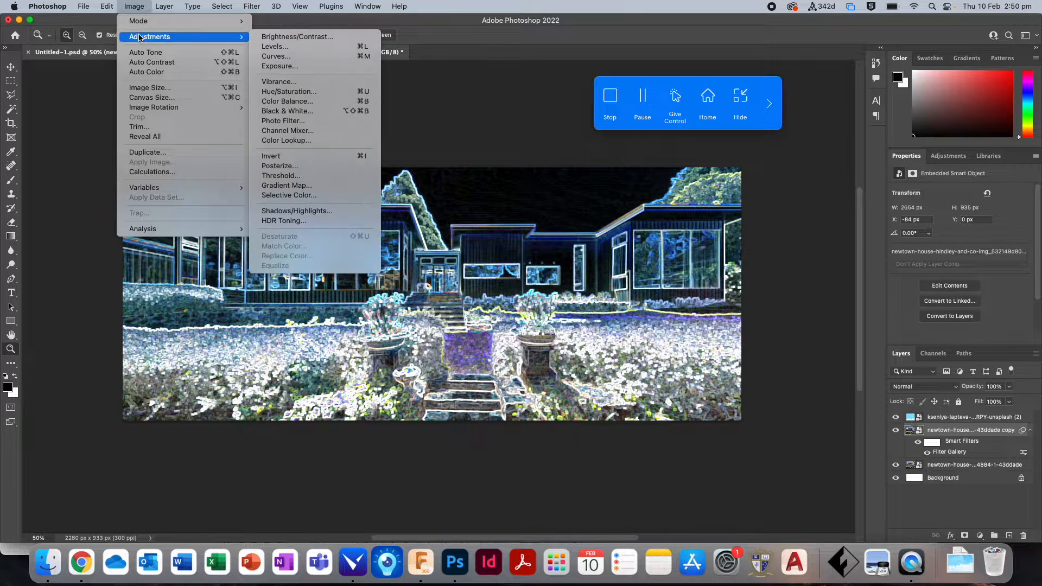
left_click(328, 157)
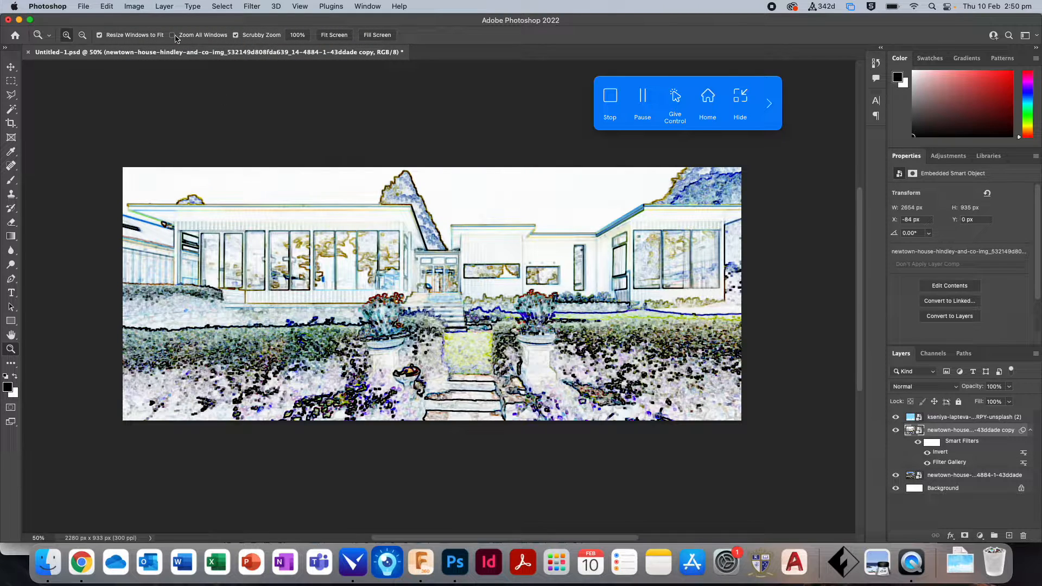
left_click(136, 6)
mouse_move(163, 37)
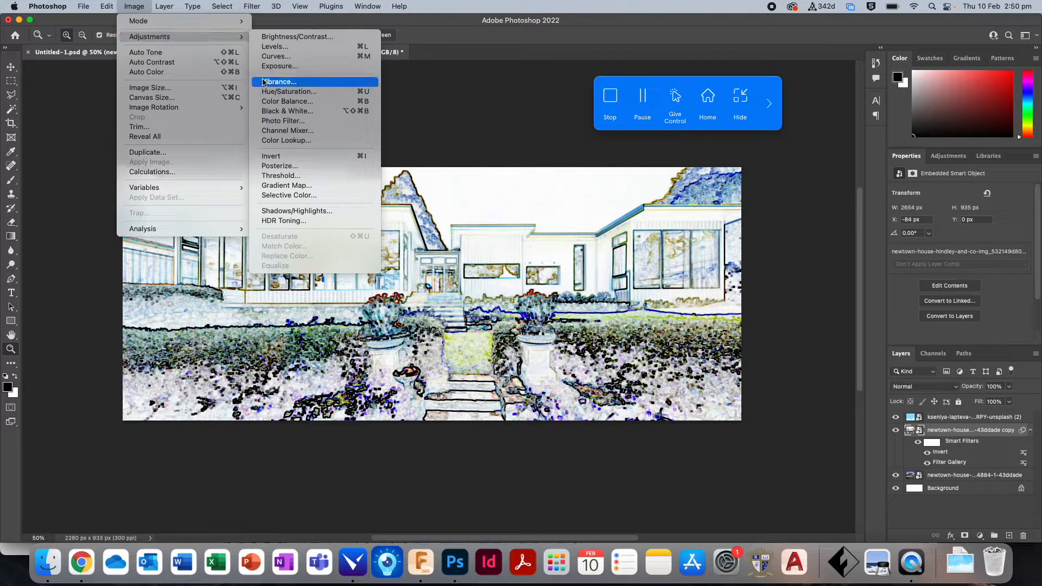
left_click(770, 444)
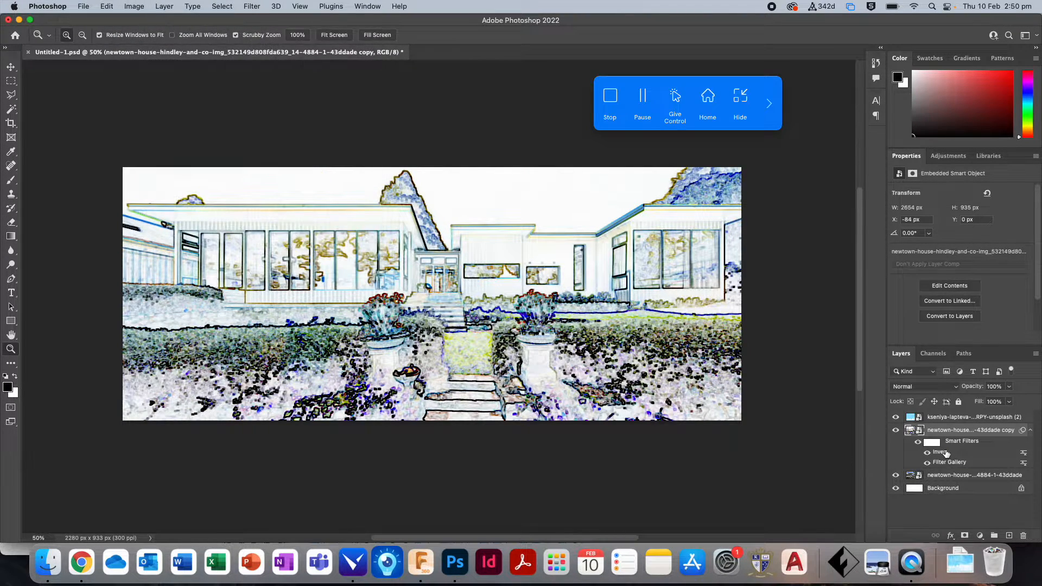
right_click(944, 431)
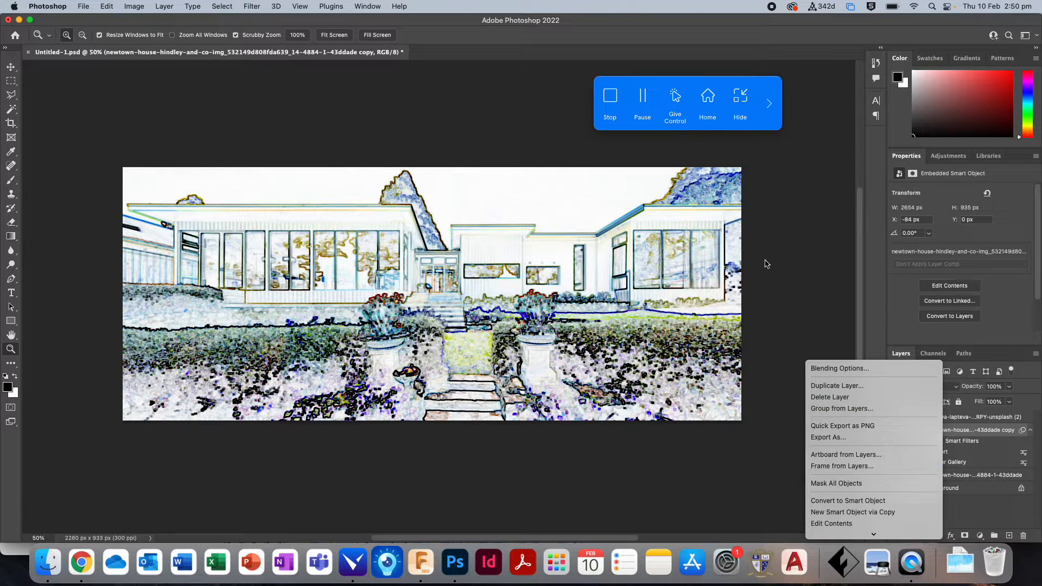
left_click(767, 263)
left_click(136, 6)
mouse_move(133, 39)
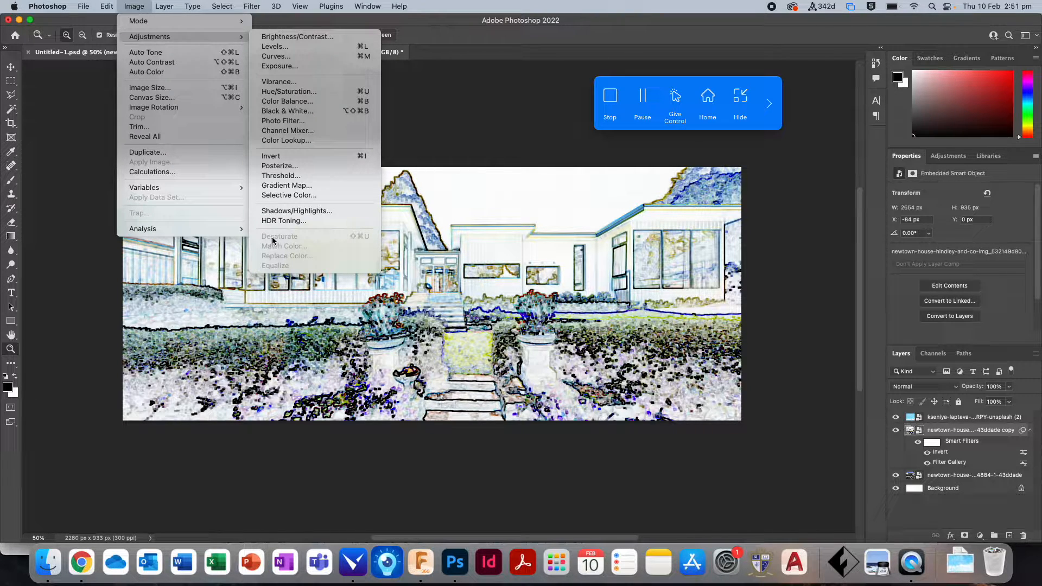
left_click(806, 437)
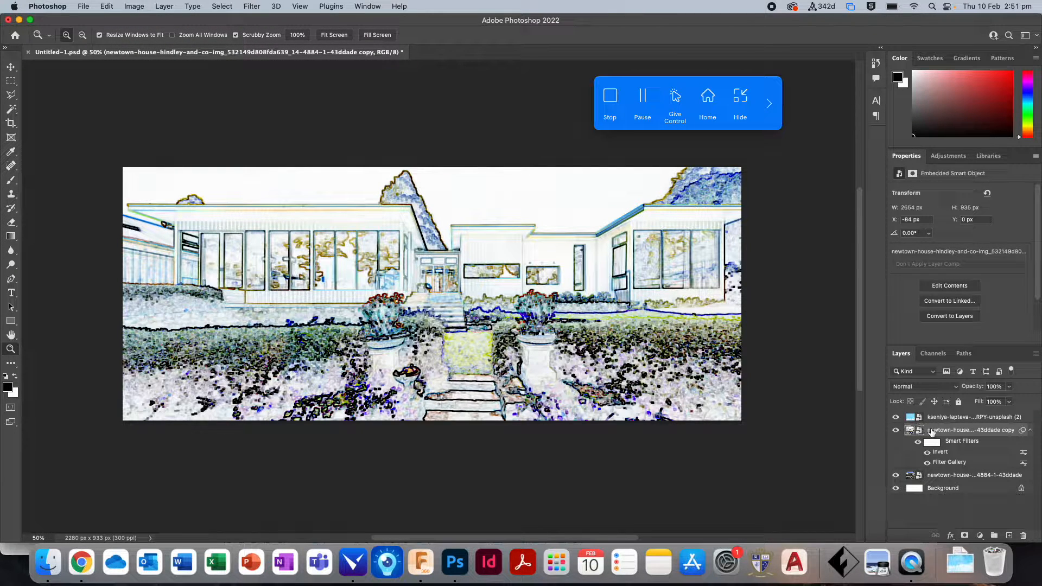
Rasterize the inverted house copy layer and desaturate it.
right_click(931, 431)
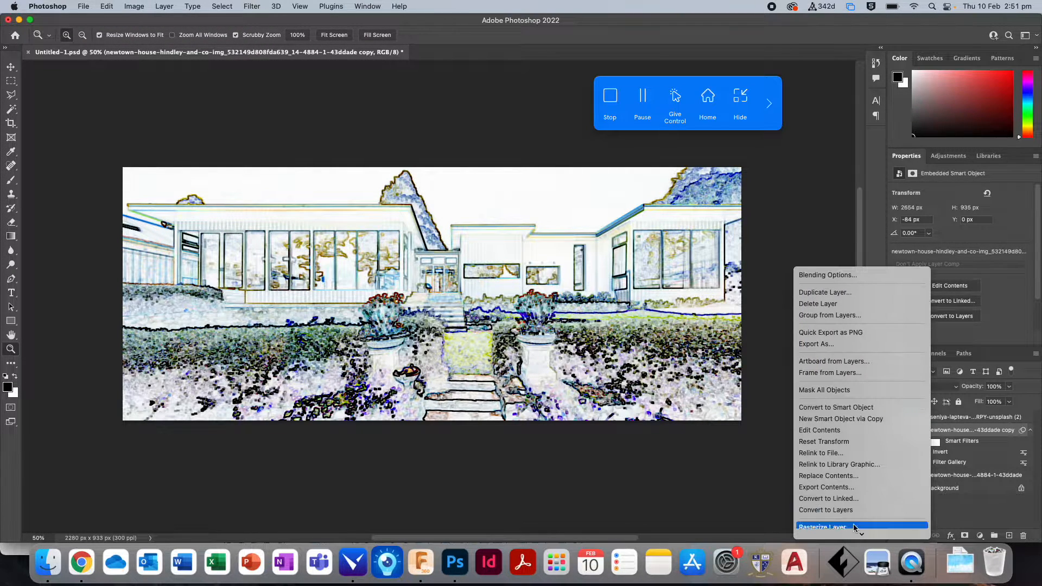
left_click(846, 435)
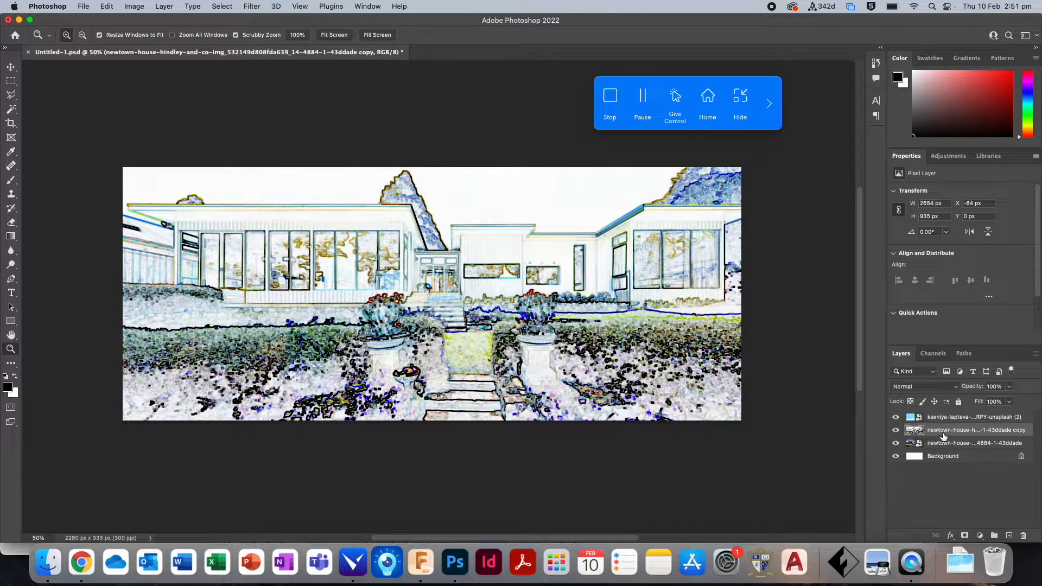
right_click(943, 436)
scroll(868, 520, "down", 5)
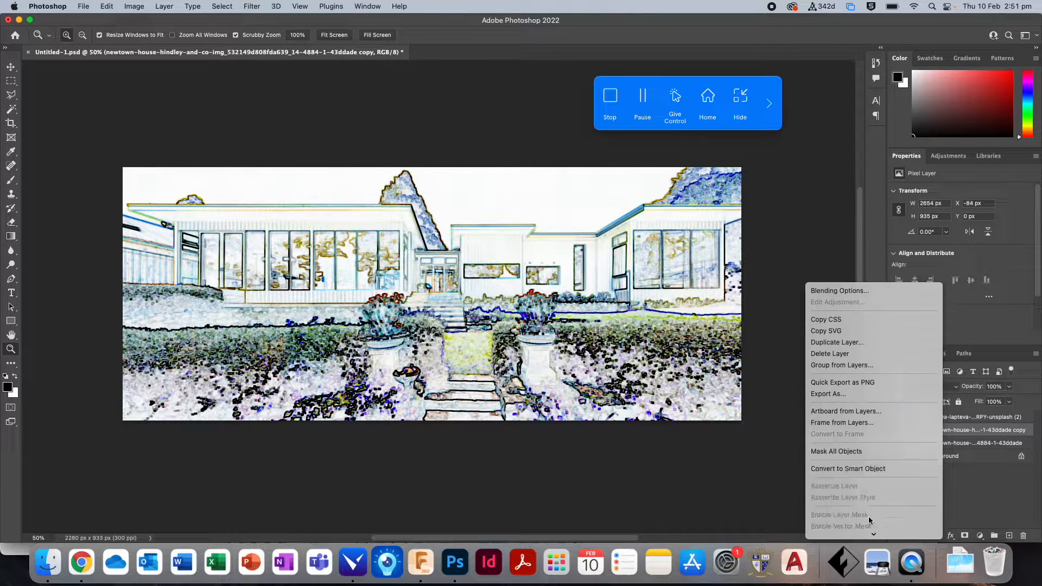
left_click(226, 129)
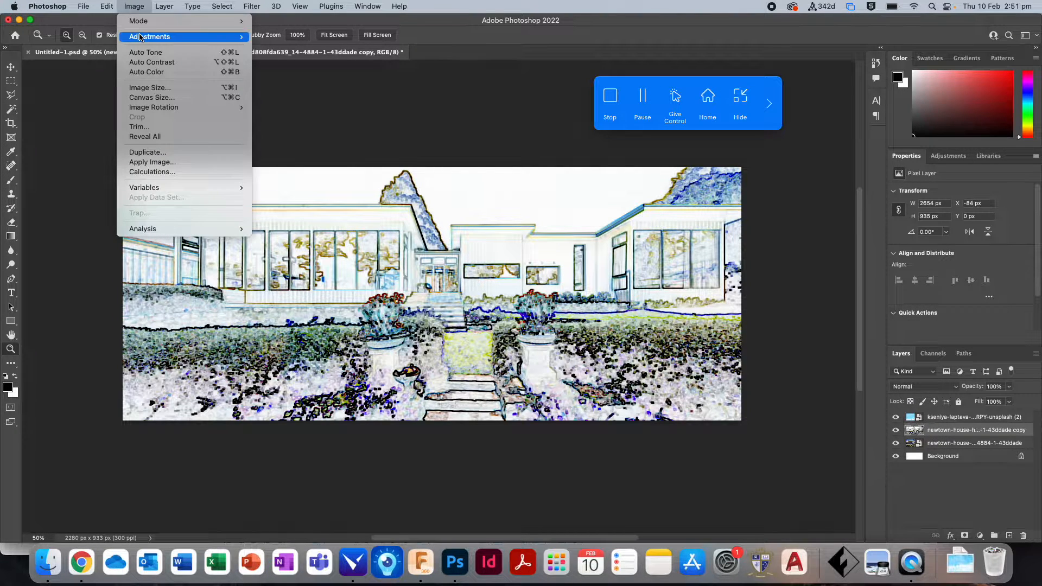
mouse_move(142, 37)
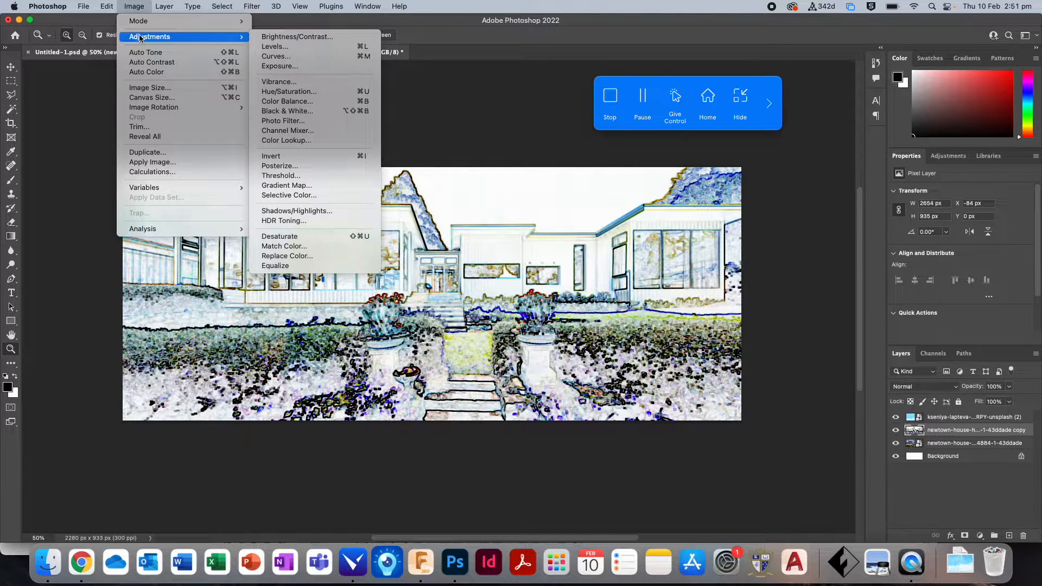
left_click(367, 238)
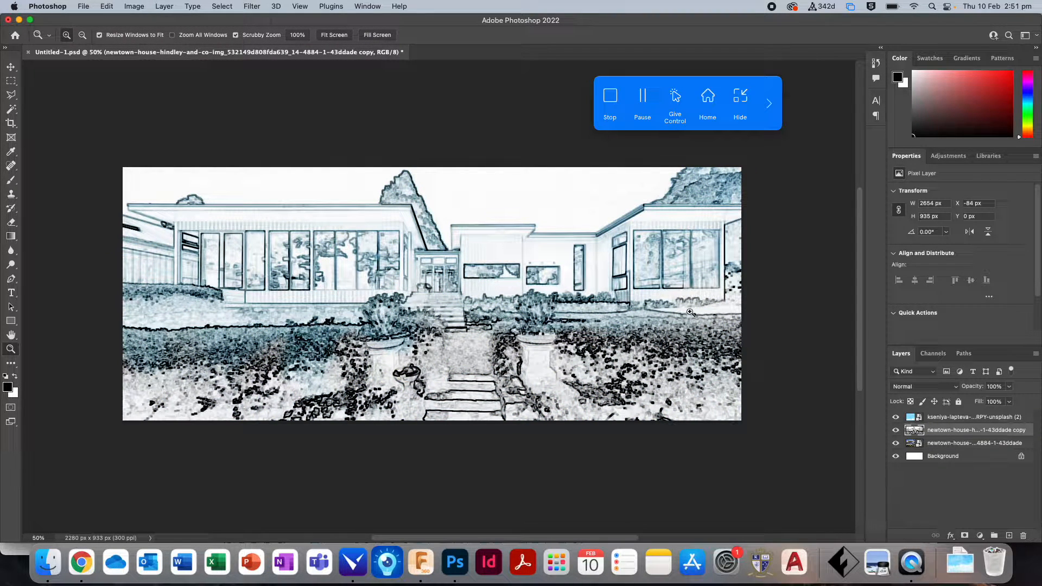
Set the desaturated house copy layer's blend mode to Multiply.
left_click(956, 387)
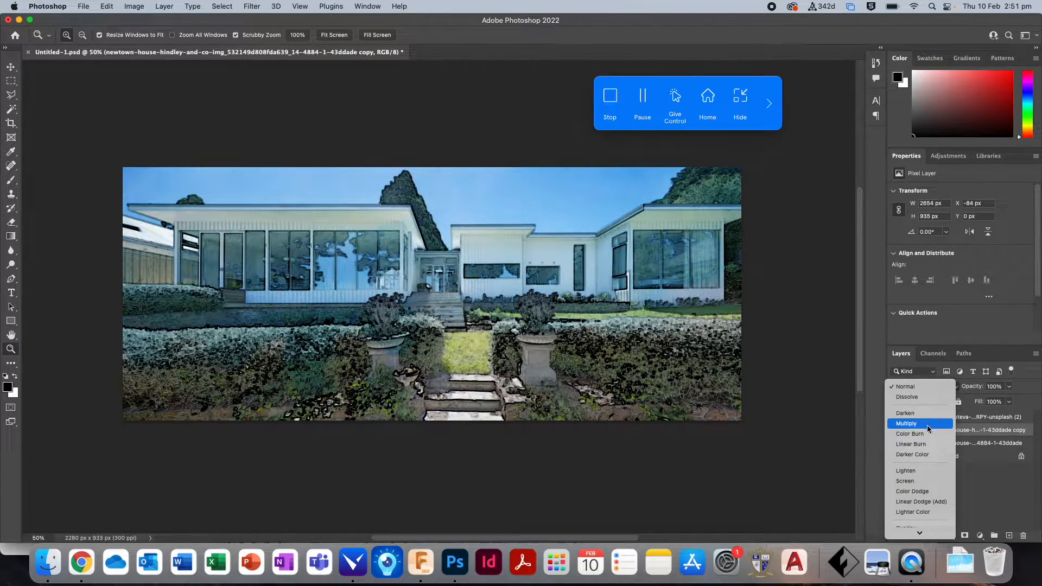
scroll(925, 429, "down", 5)
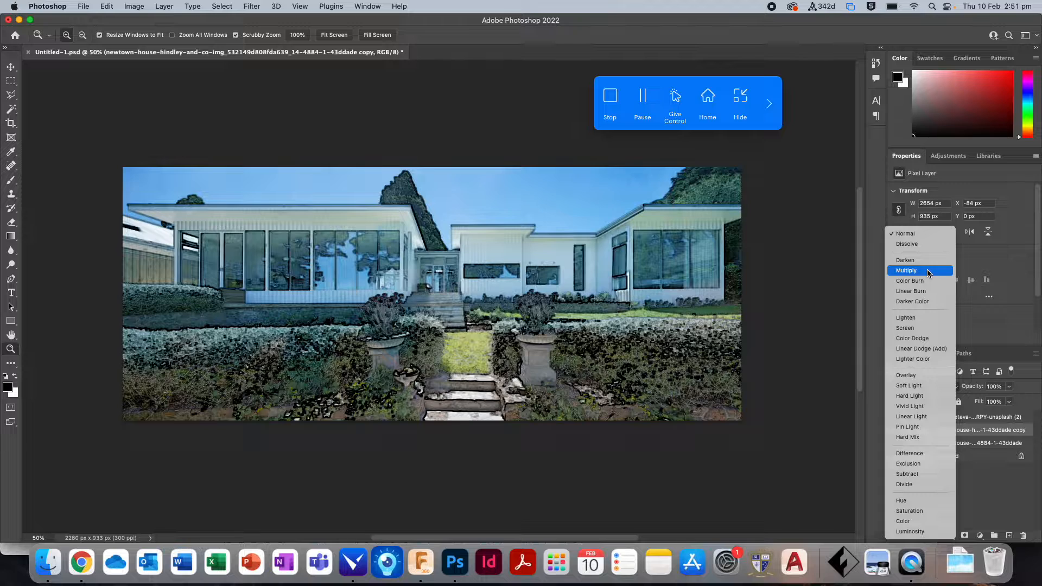
left_click(928, 271)
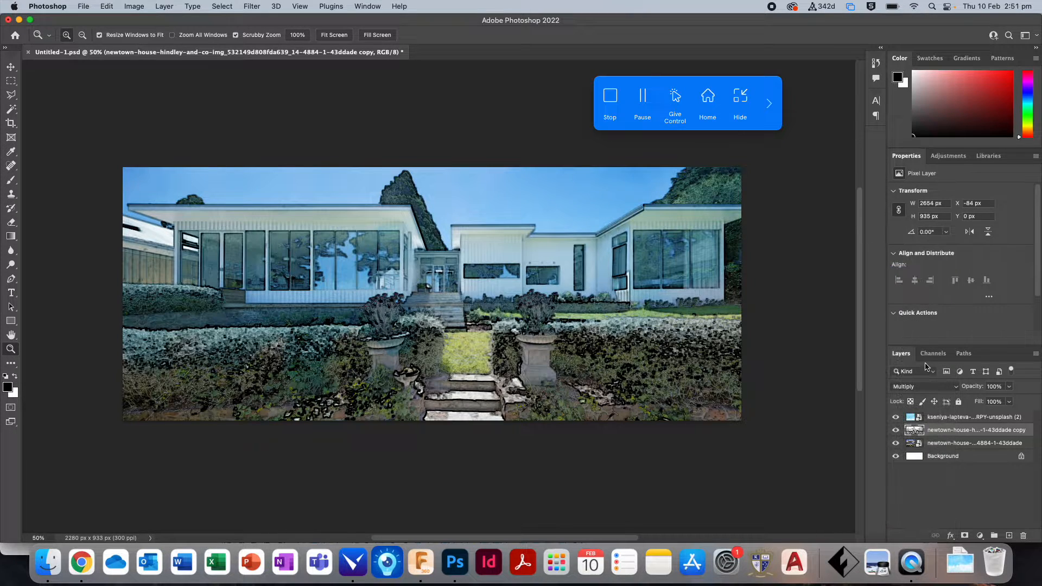
Compare the house photo with and without the Multiply line-drawing layer, and lower that layer's opacity to 61%.
left_click(896, 431)
left_click(896, 431)
left_click(896, 430)
left_click(896, 431)
left_click(896, 431)
left_click(896, 431)
left_click(1010, 387)
left_click_drag(1010, 400, 990, 402)
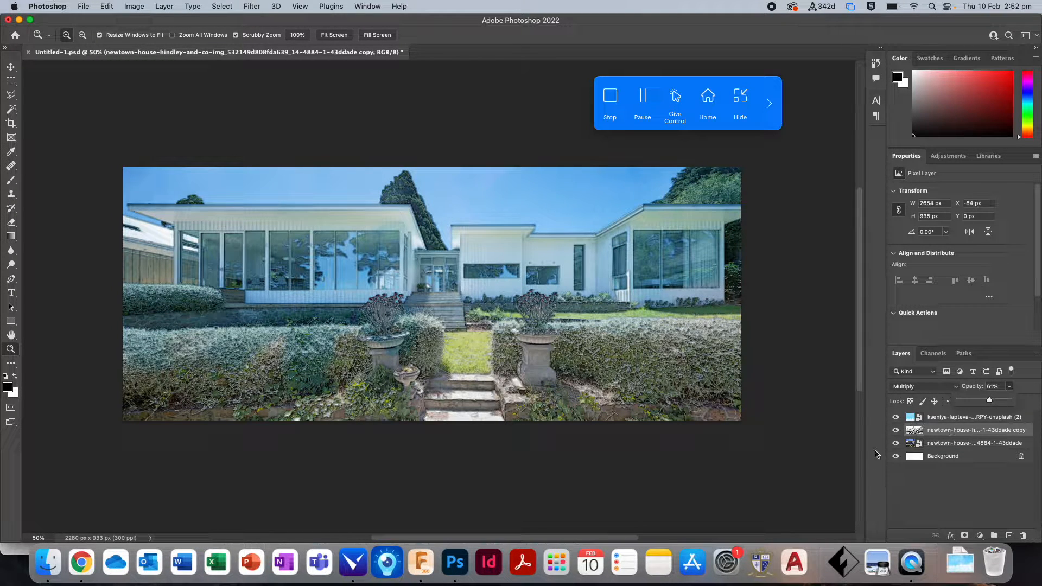
Hide the line-drawing and watercolor layers to check the original house photo, and show both again.
left_click(896, 431)
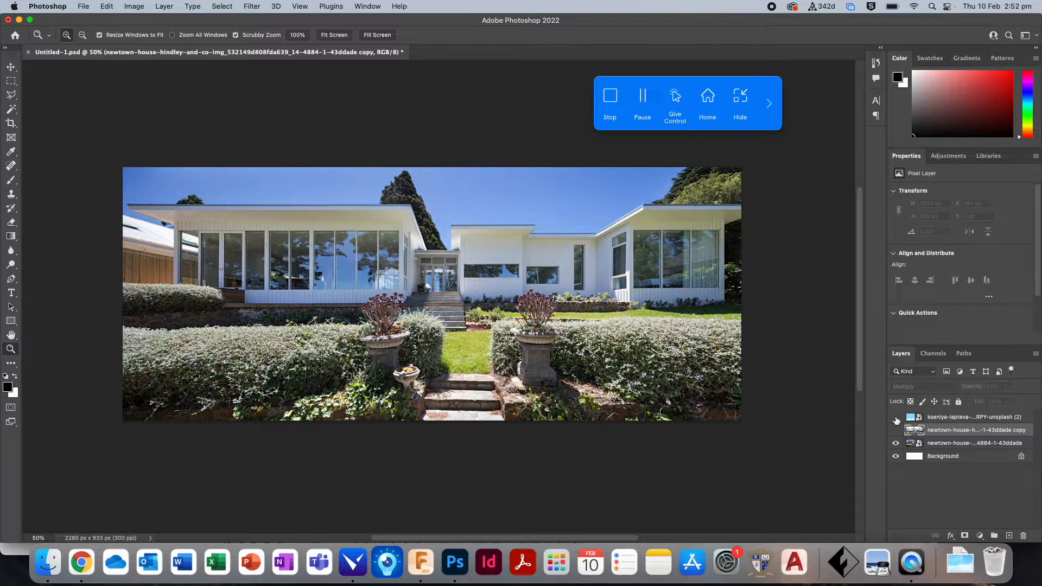
left_click(896, 418)
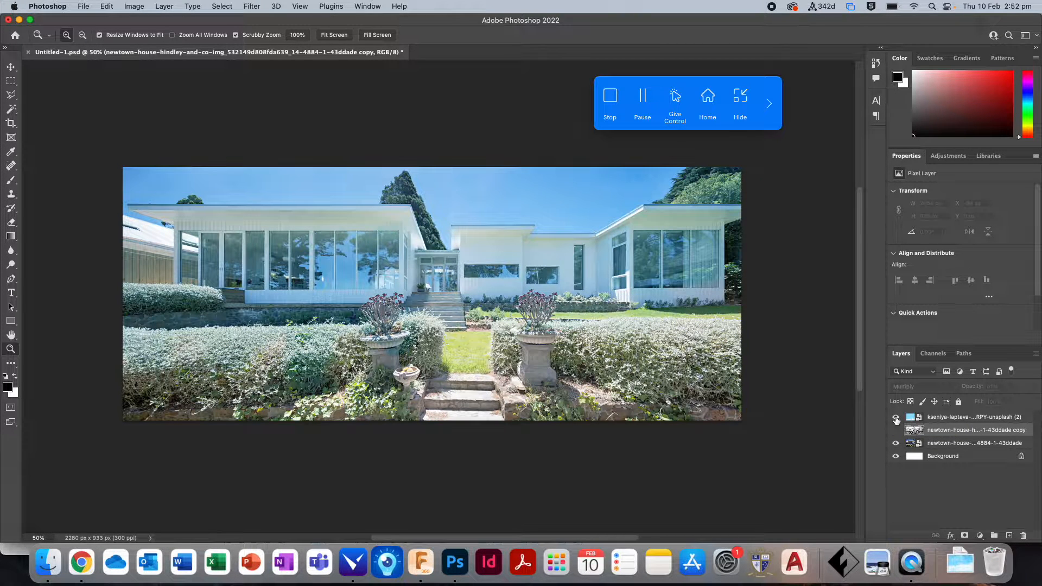
left_click(896, 417)
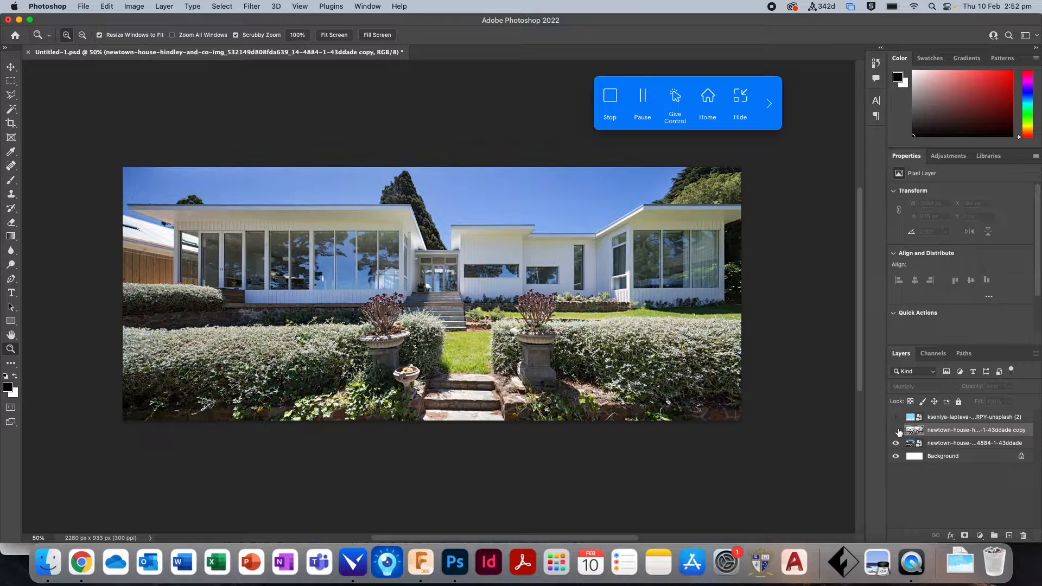
left_click(896, 430)
left_click(896, 417)
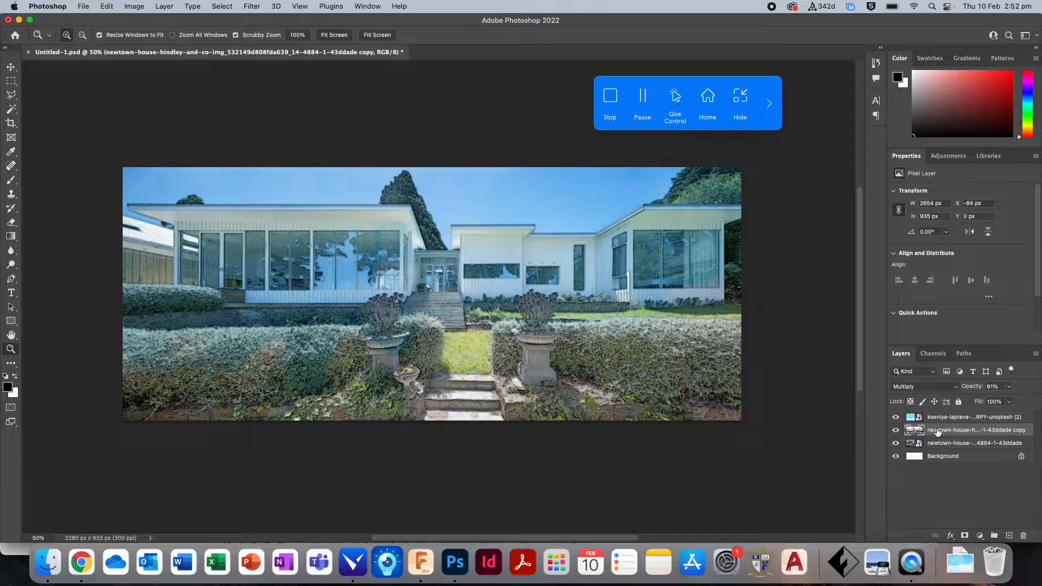
Merge the line-drawing house copy, the house photo and the Background into one layer, keeping the watercolor layer separate.
left_click(933, 465)
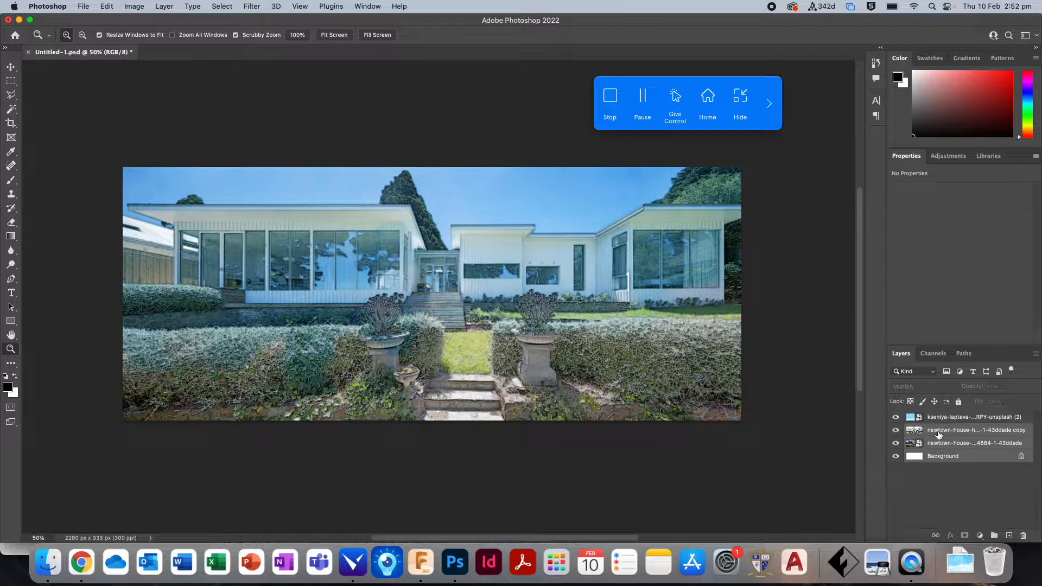
key("super+e")
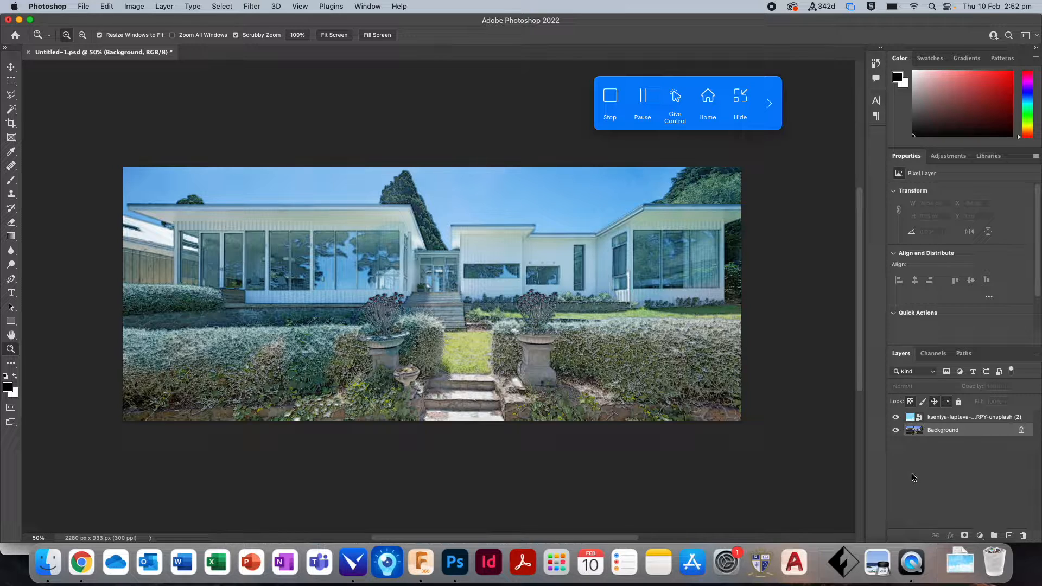
Switch to Chrome and search Google Images for "mum".
left_click(83, 6)
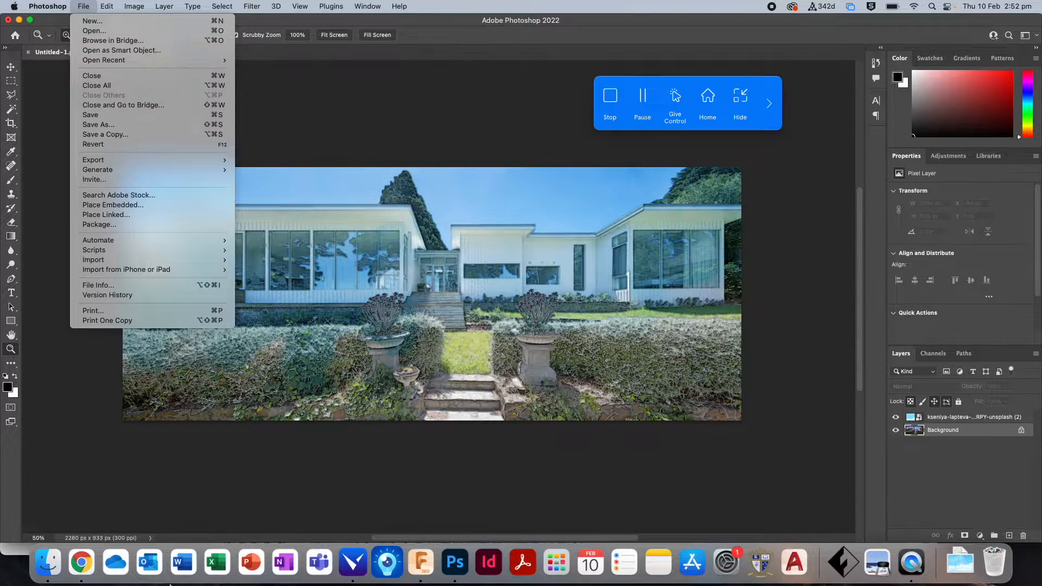
left_click(82, 562)
left_click(371, 44)
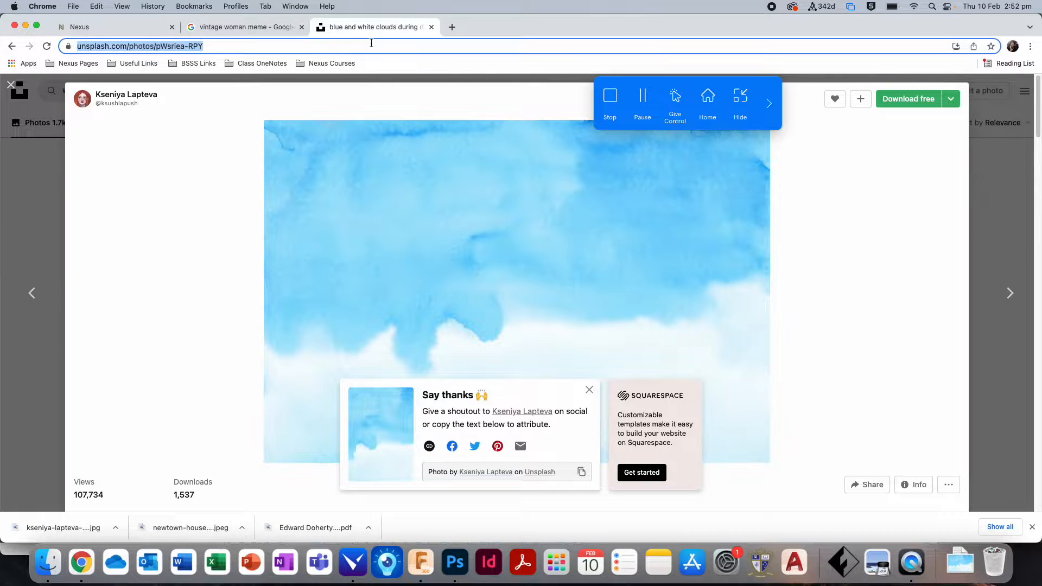
type("mum")
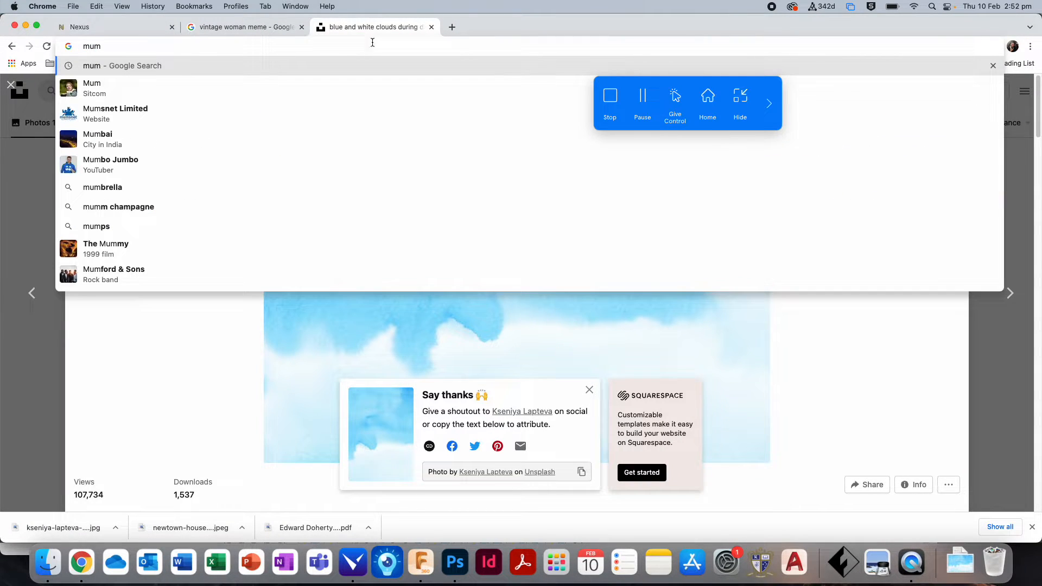
key("Return")
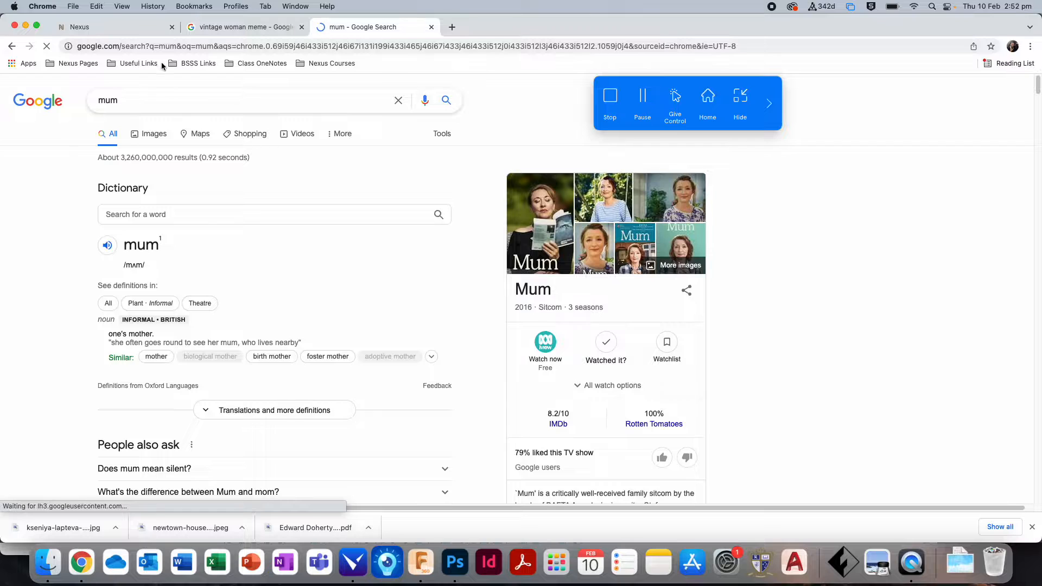
left_click(146, 133)
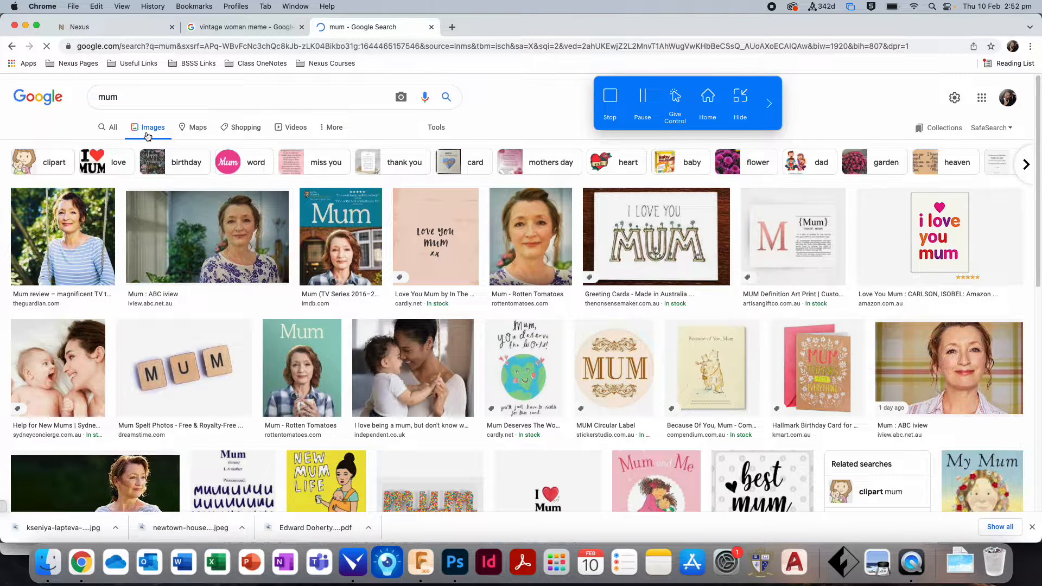
Save the "Mum : ABC iview" image to the Downloads folder under its suggested name, ZW2029A_5f98dfdd6d0dd_1280.
left_click(253, 227)
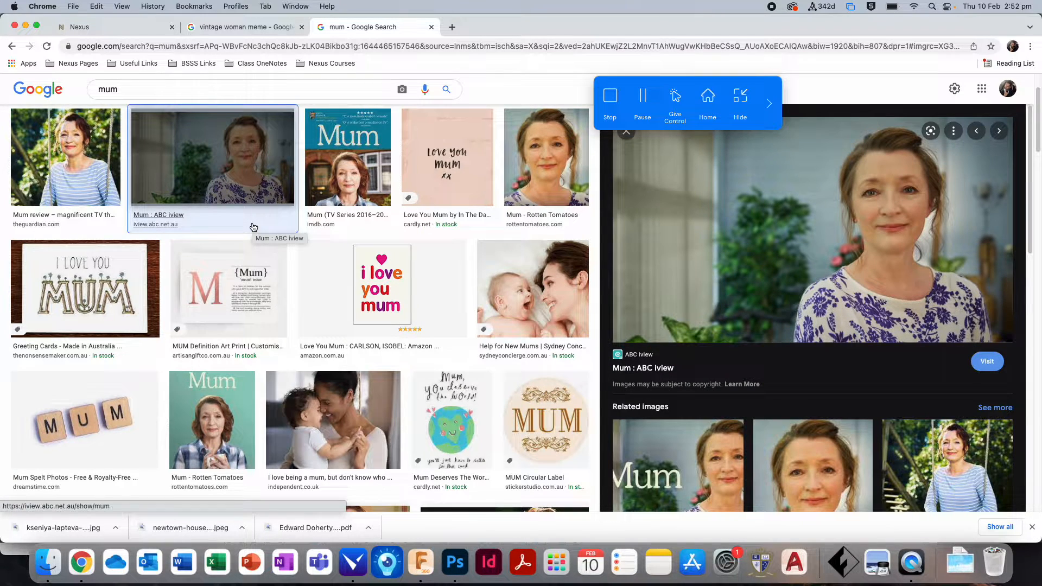
right_click(890, 202)
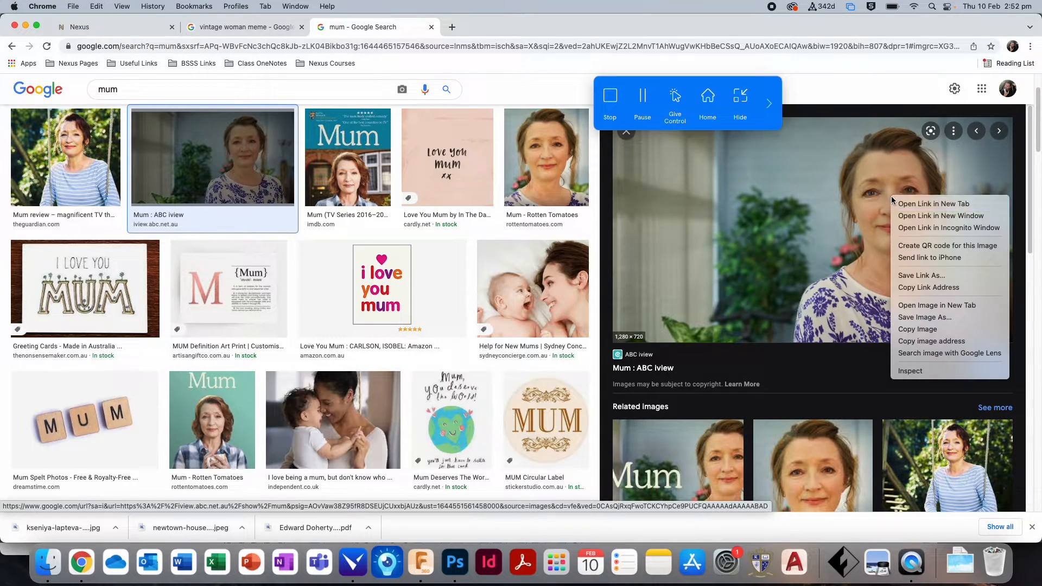
left_click(935, 319)
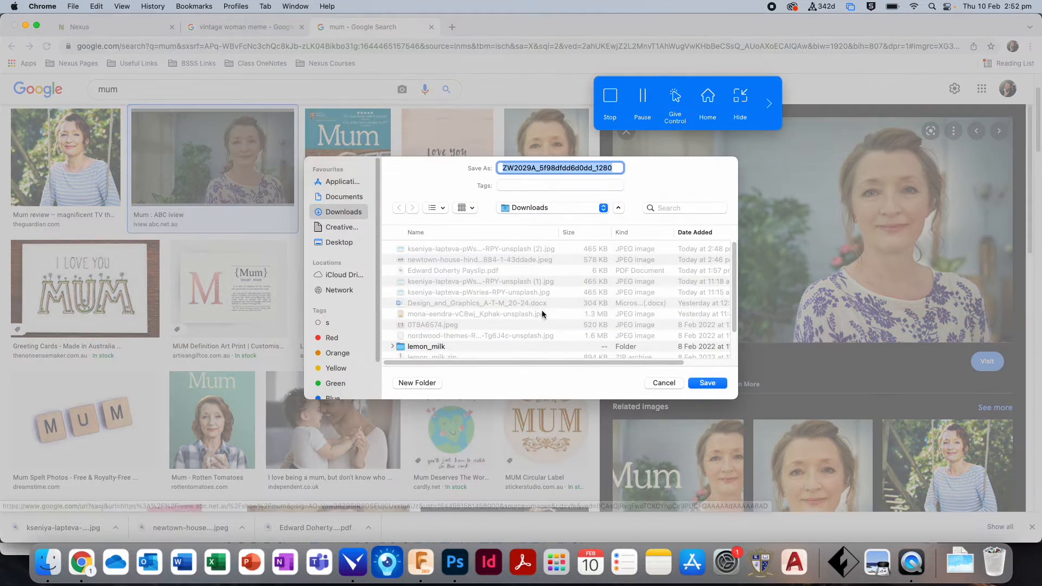
left_click(707, 383)
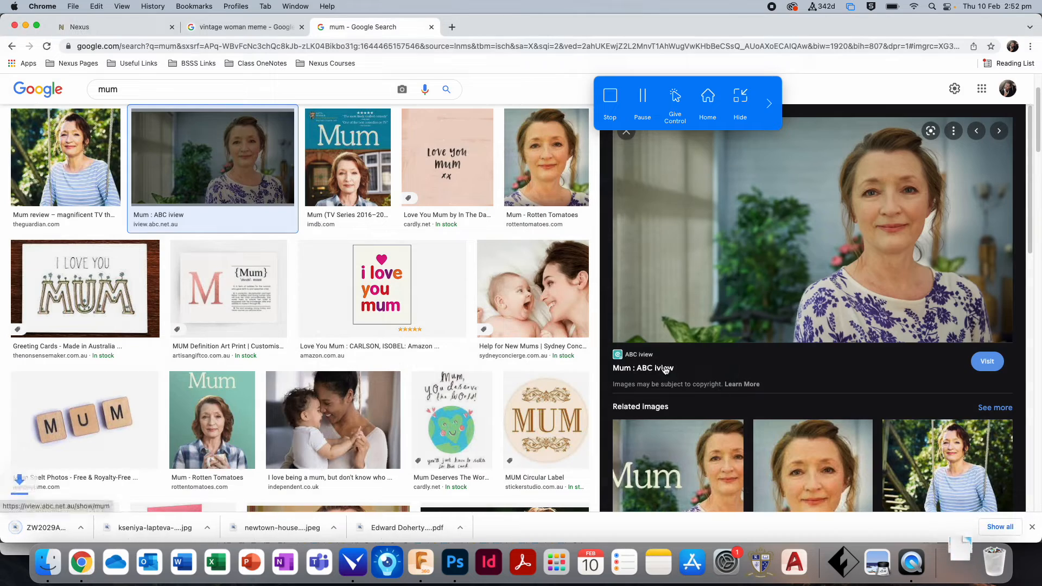
Switch to Photoshop and place the downloaded ZW2029A_5f98dfdd6d0dd_1280 image as an embedded object above the house Background.
left_click(454, 565)
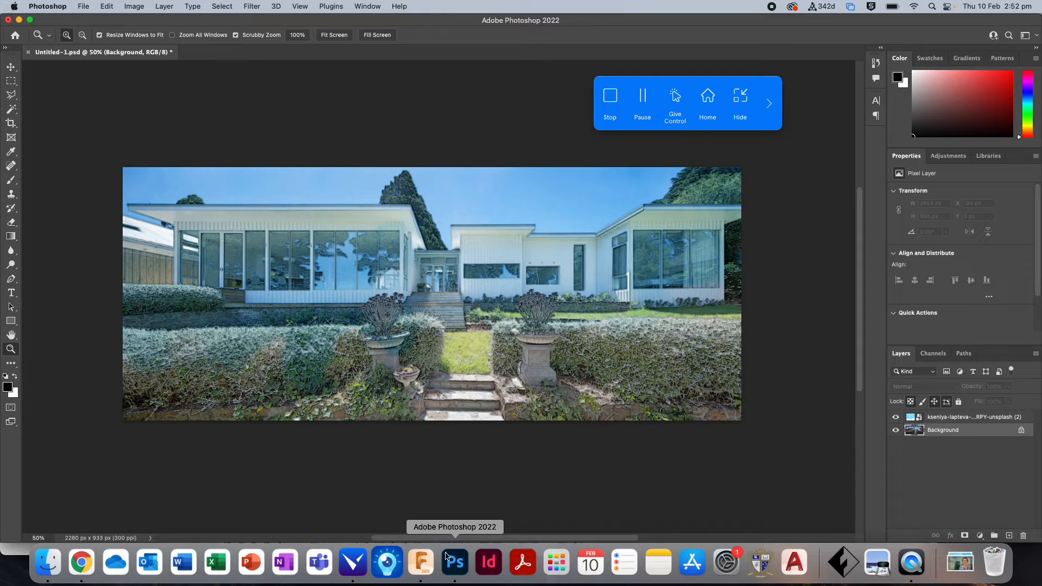
left_click(81, 7)
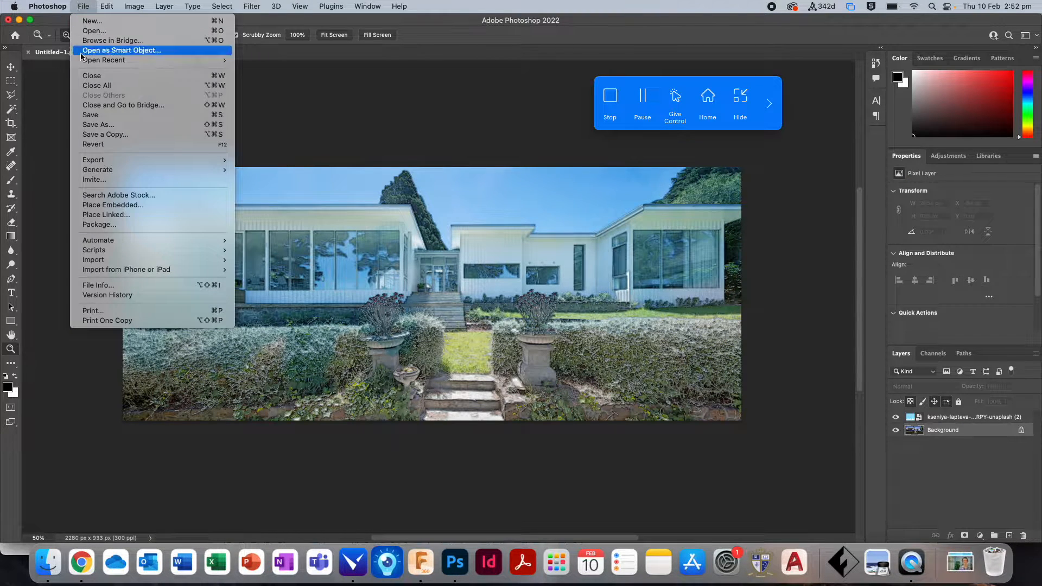
left_click(100, 208)
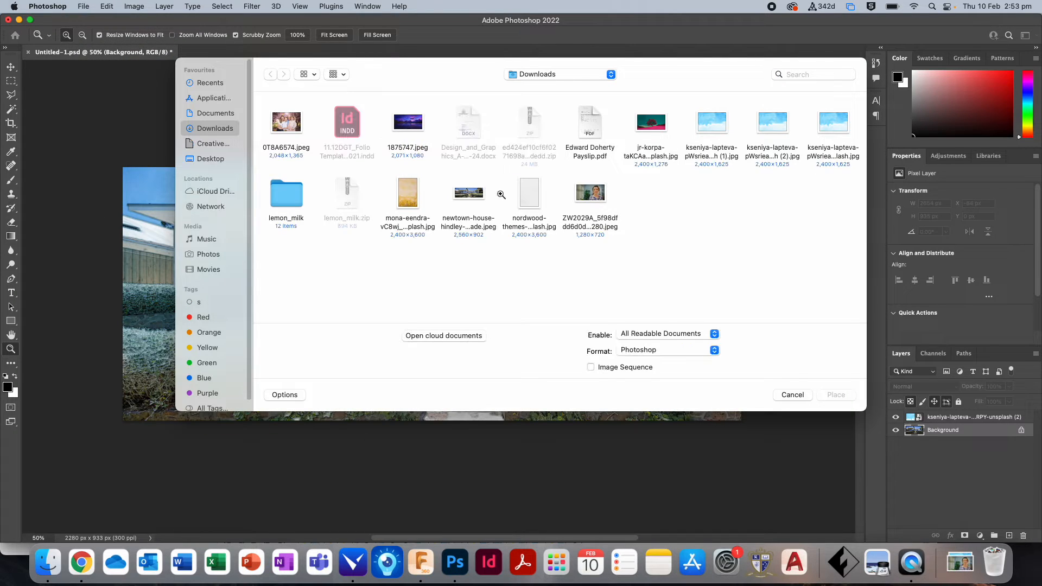
double_click(586, 192)
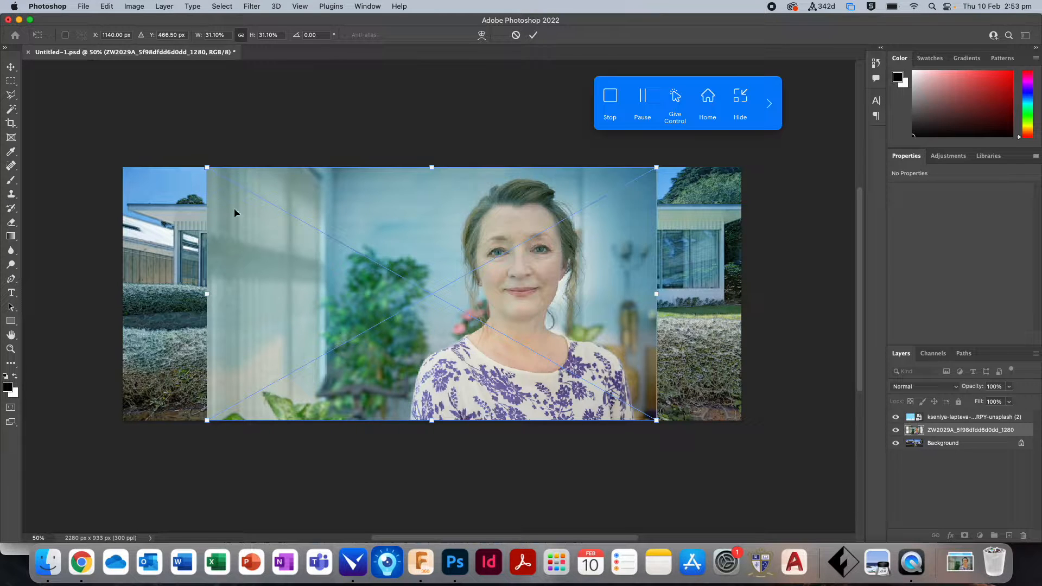
key("Return")
Try to move the placed mum photo across the house image, with the watercolor layer above it unlocked.
left_click(352, 282)
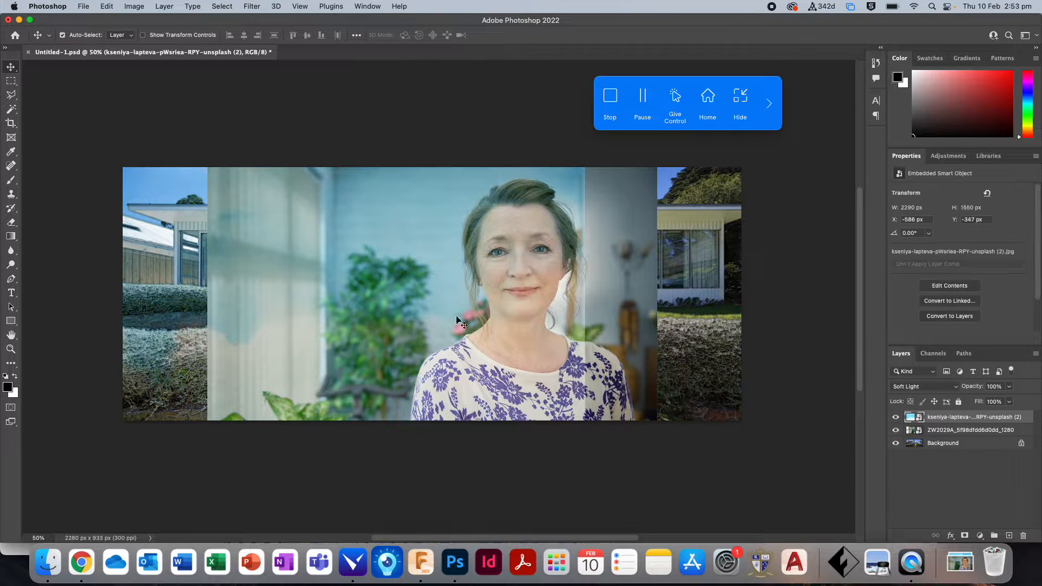
left_click_drag(456, 317, 503, 327)
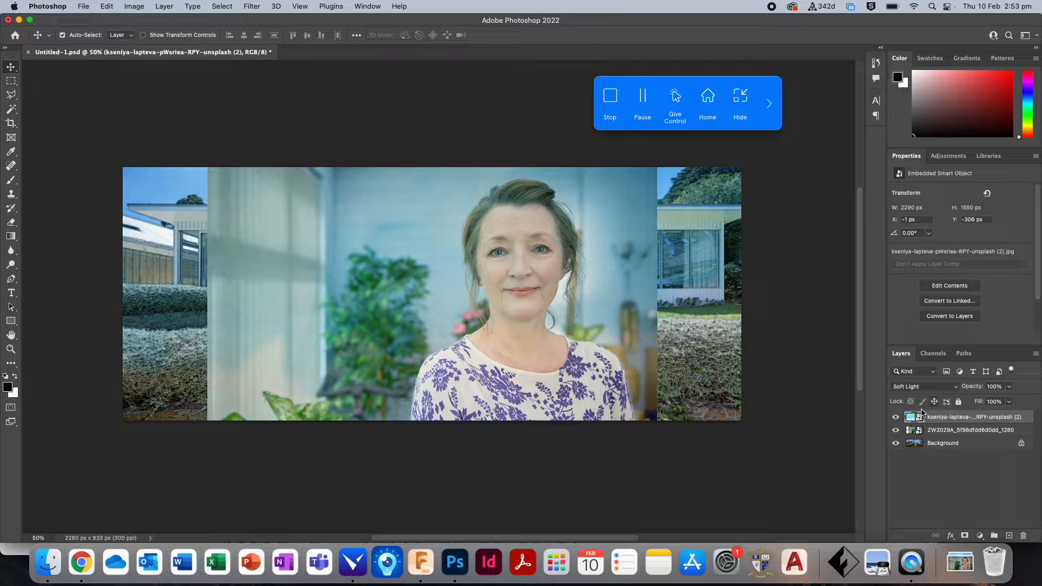
left_click(949, 431)
left_click_drag(558, 288, 557, 337)
left_click(959, 431)
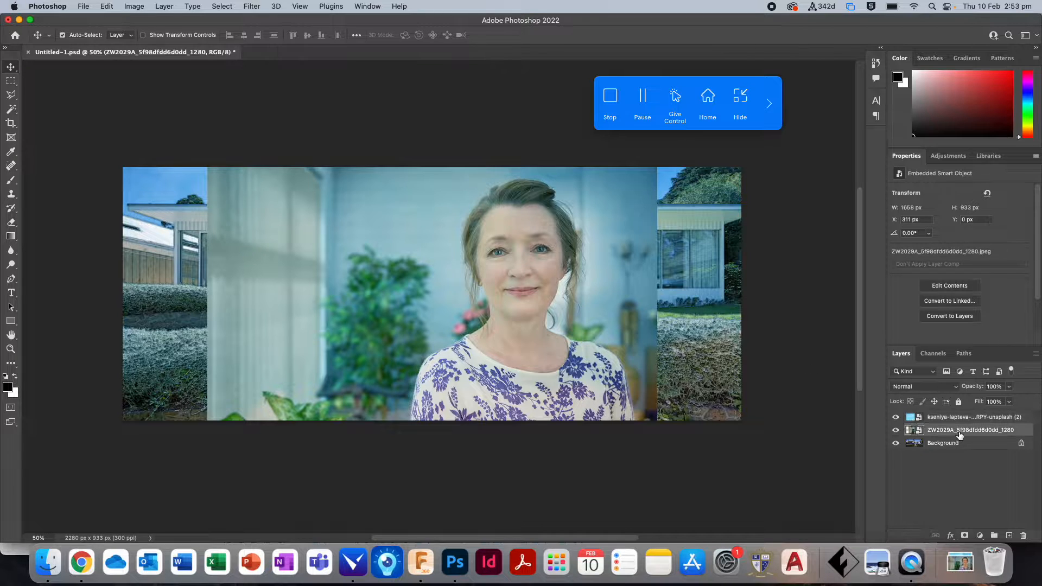
left_click_drag(575, 276, 600, 234)
left_click(956, 434)
left_click_drag(575, 267, 538, 253)
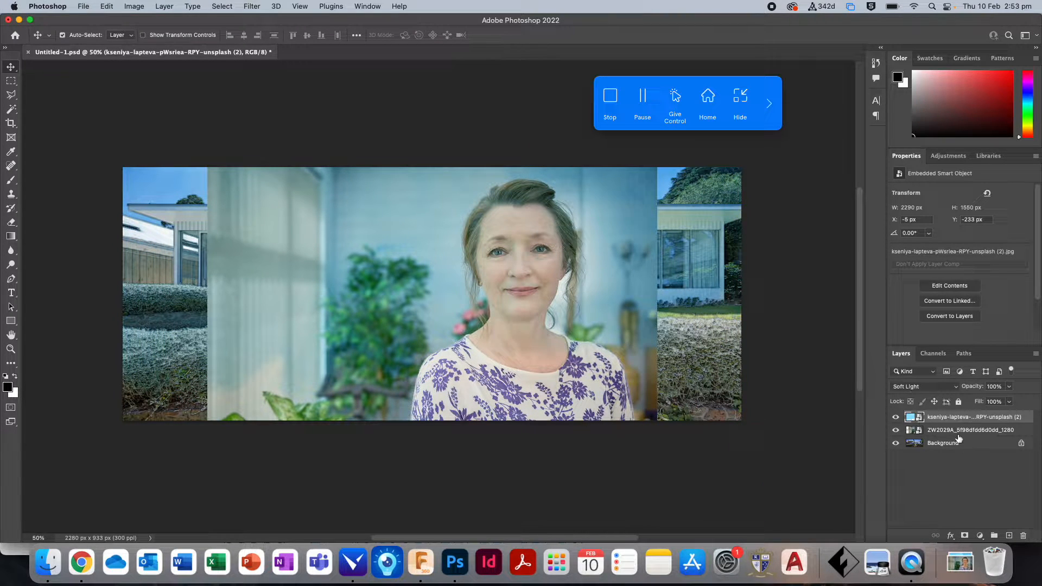
Lock the watercolor layer completely and move the mum photo so the woman stands over the left part of the house.
left_click(947, 434)
left_click(932, 420)
left_click(958, 401)
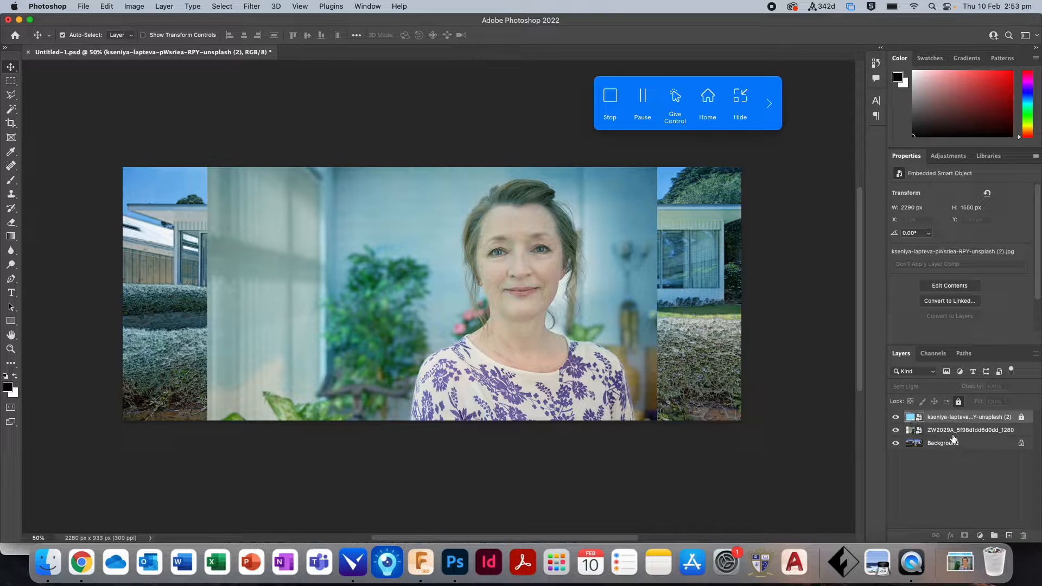
left_click(955, 431)
left_click_drag(550, 259, 291, 260)
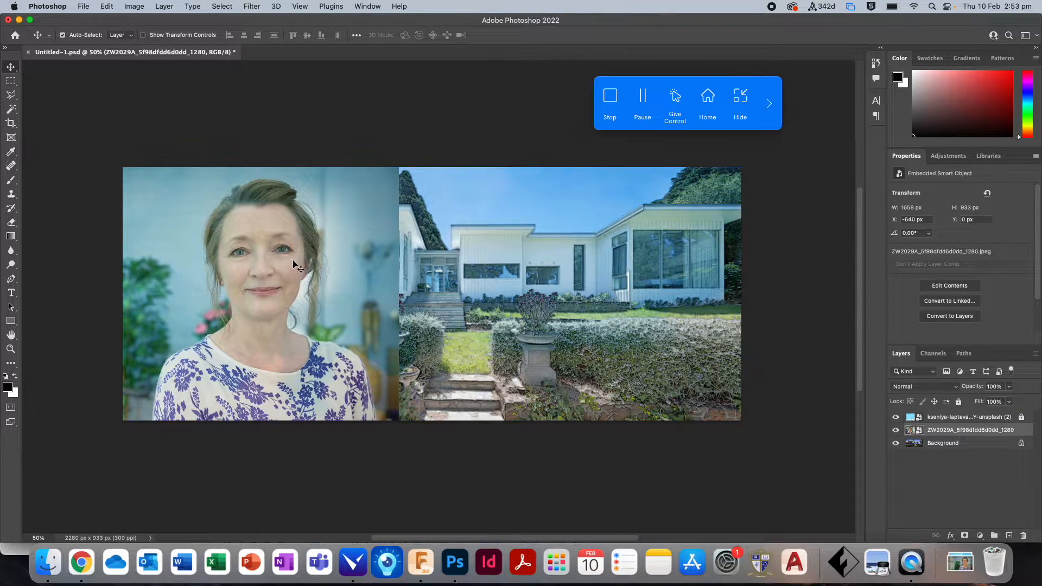
Enlarge the mum photo proportionally to about 35.62% and shift it so it covers the left part of the canvas from edge to edge.
key("super+t")
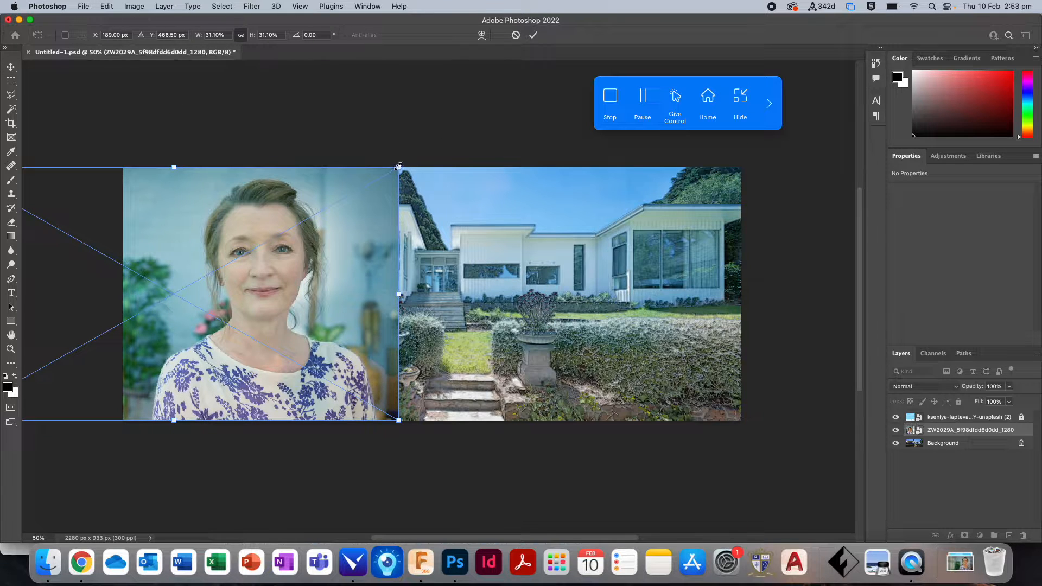
left_click_drag(398, 166, 454, 130)
left_click_drag(304, 264, 269, 292)
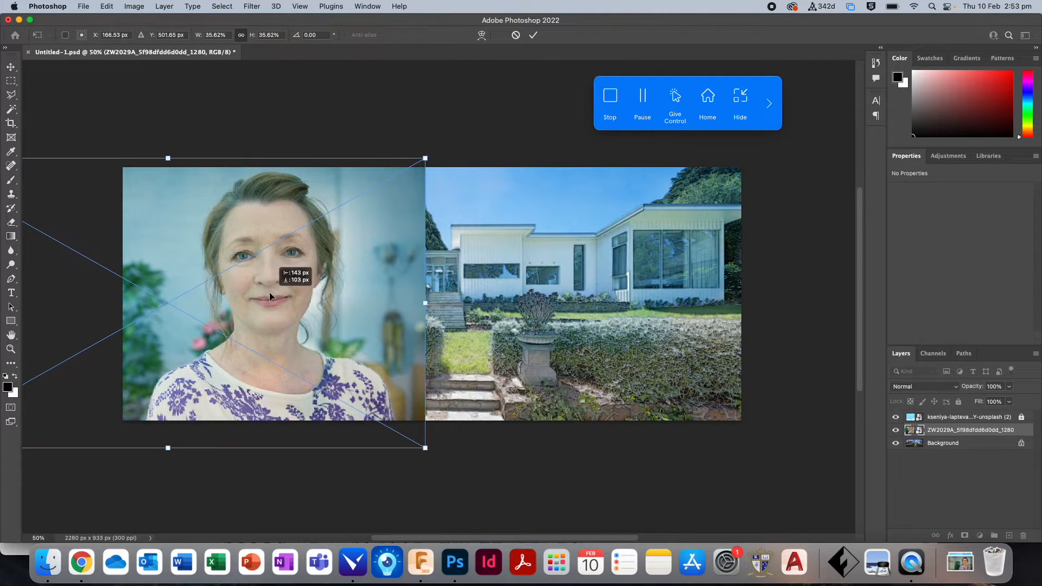
key("Return")
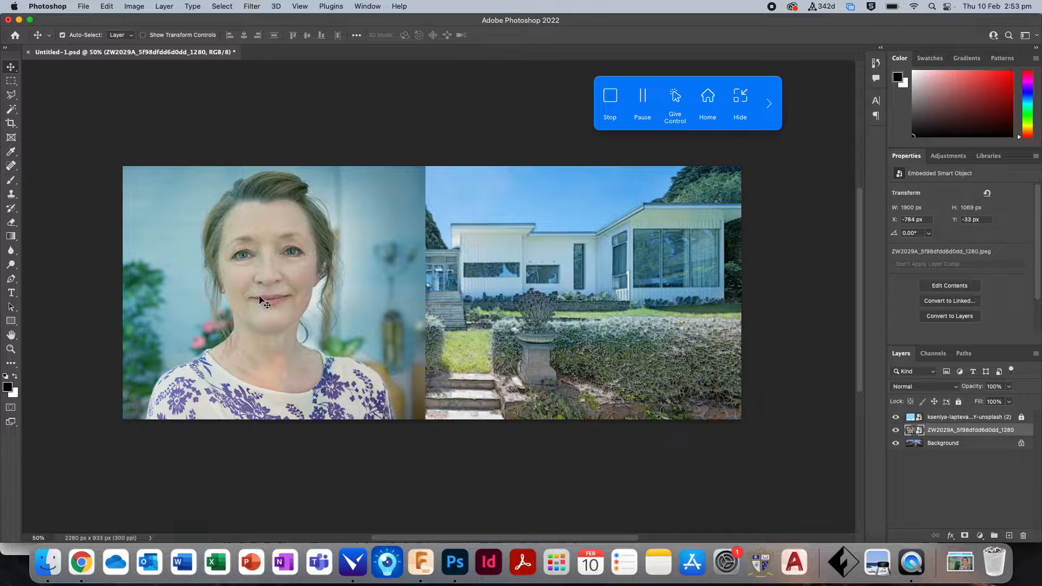
Rasterize the ZW2029A mum photo layer.
right_click(935, 431)
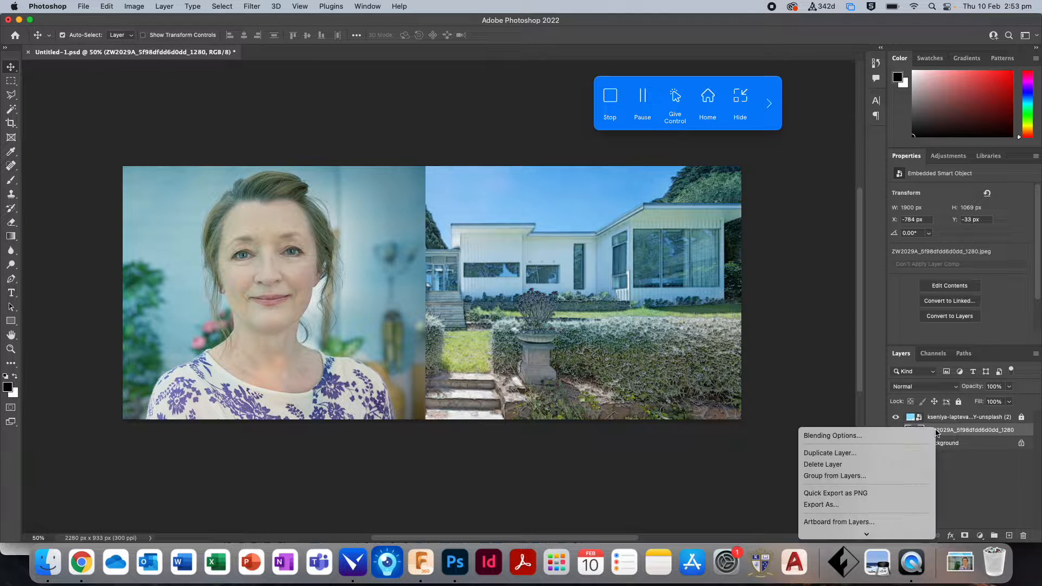
mouse_move(859, 557)
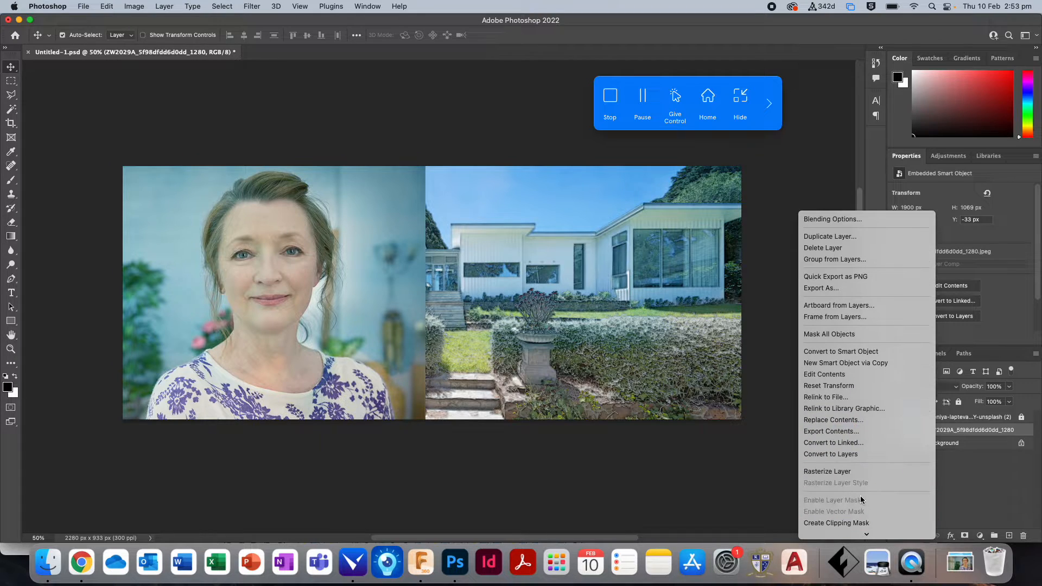
left_click(855, 472)
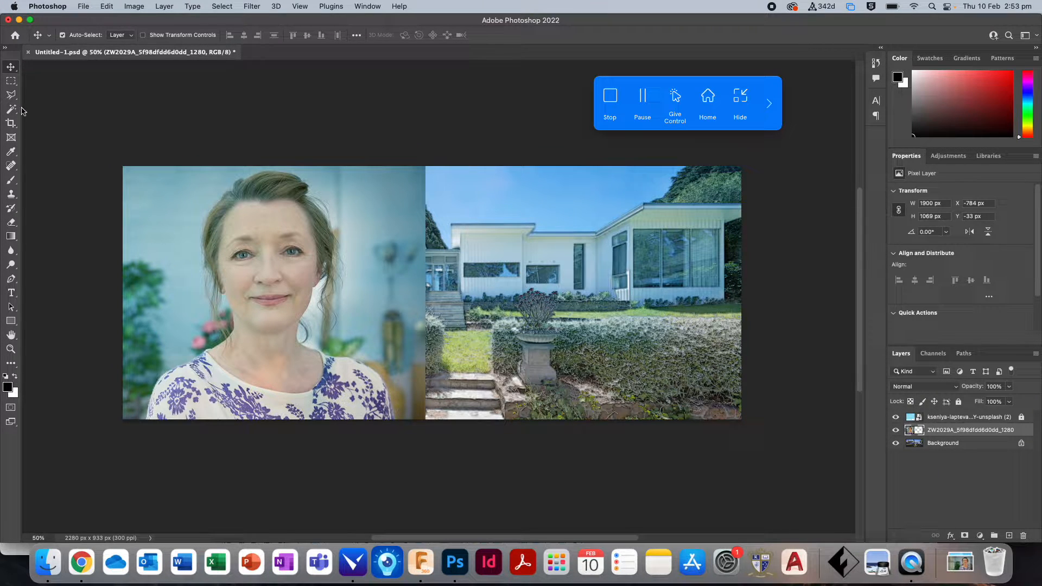
Outline the woman's shoulders, neck and hair with a closed Polygonal Lasso selection that runs just below the canvas edge.
left_click_drag(11, 94, 54, 107)
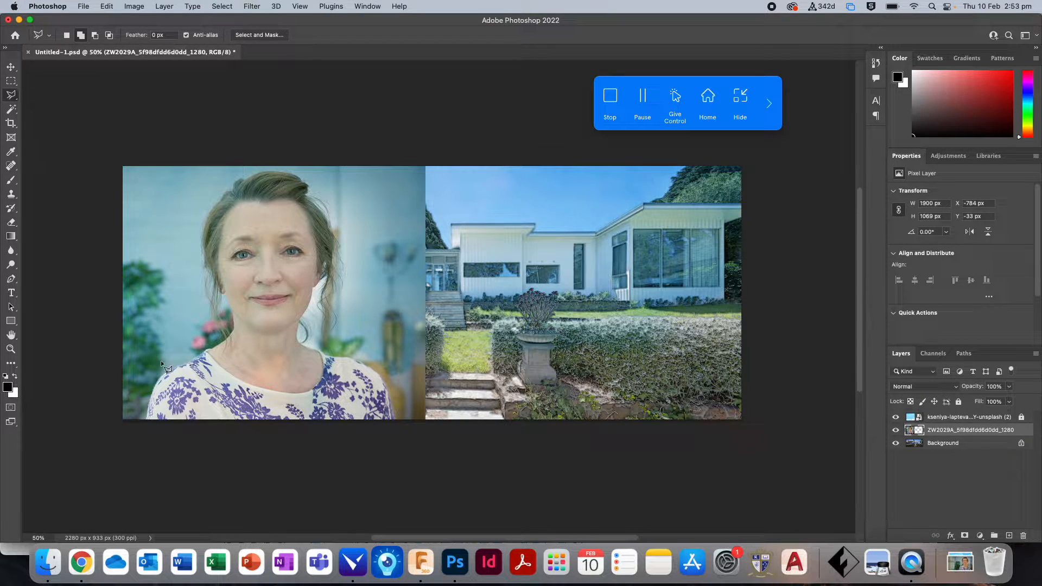
left_click(140, 432)
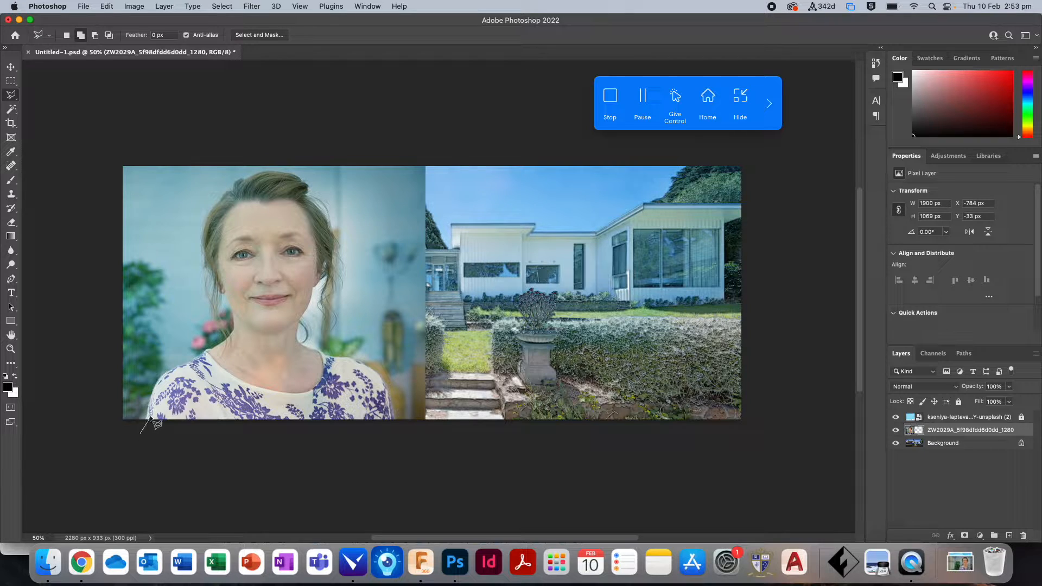
left_click(158, 376)
left_click(206, 345)
left_click(204, 223)
left_click(259, 173)
left_click(326, 352)
left_click(348, 356)
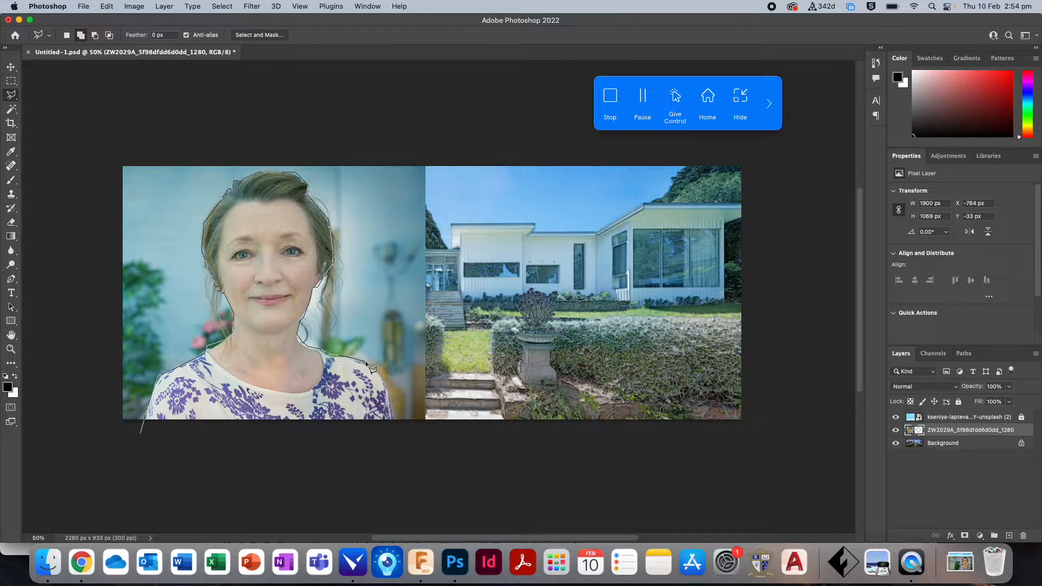
left_click(388, 395)
left_click(394, 431)
double_click(302, 439)
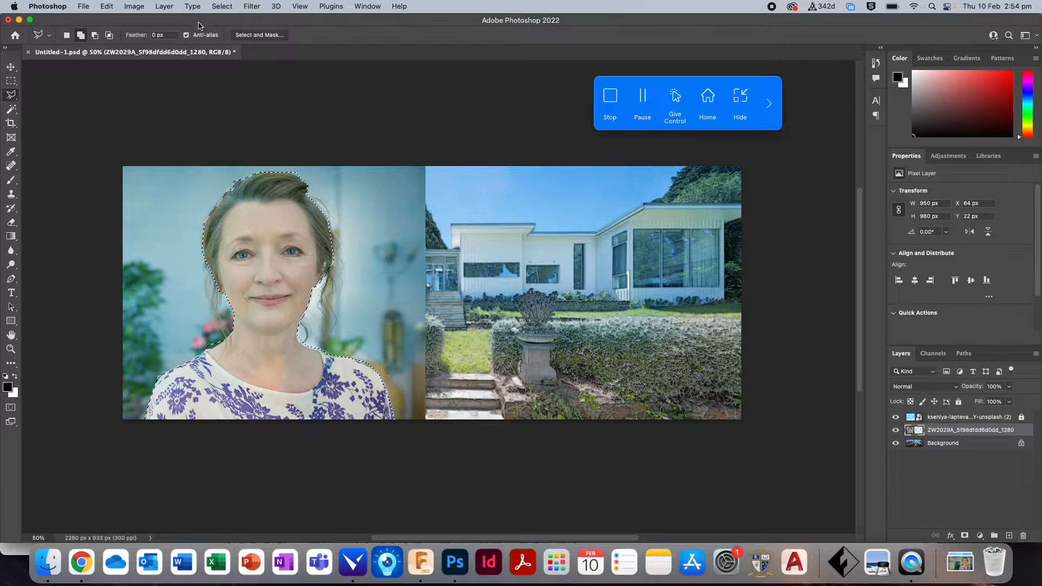
Invert the selection, delete the photo background around the woman and deselect.
left_click(222, 6)
left_click(231, 54)
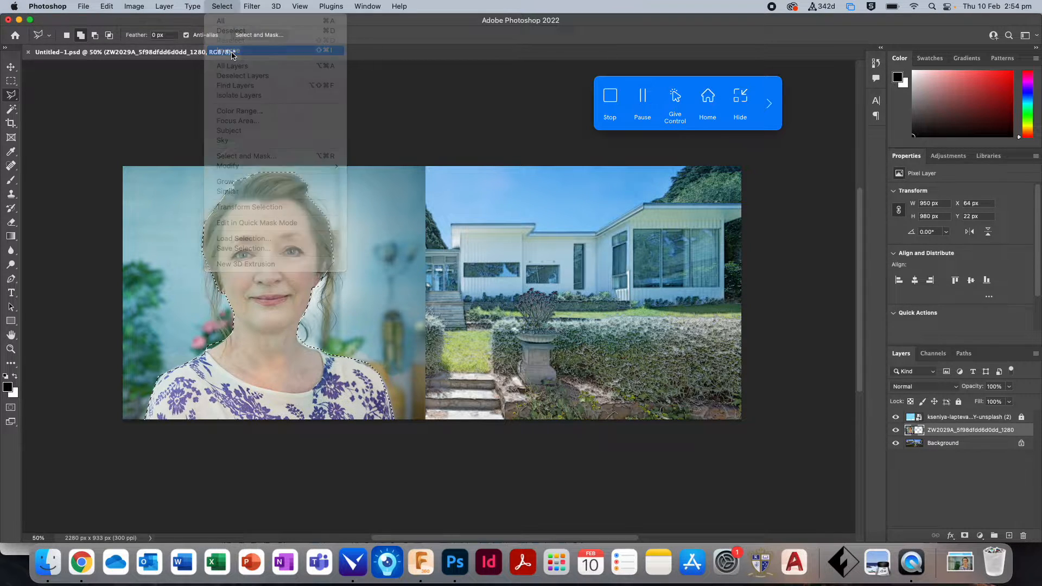
key("BackSpace")
key("super+d")
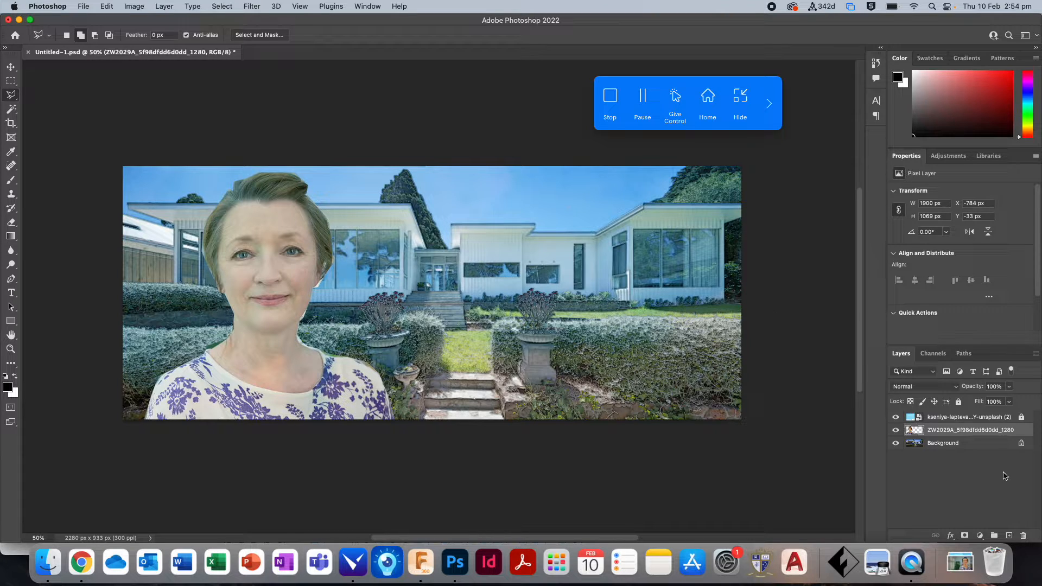
Duplicate the mum cut-out layer and apply the Glowing Edges filter to the copy with edge width 5, brightness 4 and smoothness 4.
right_click(944, 430)
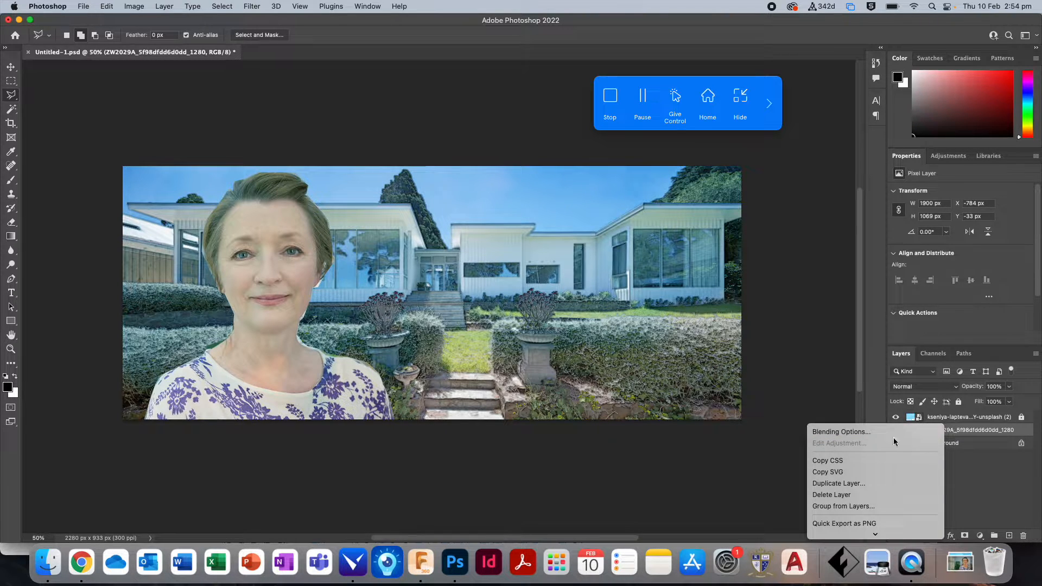
left_click(840, 483)
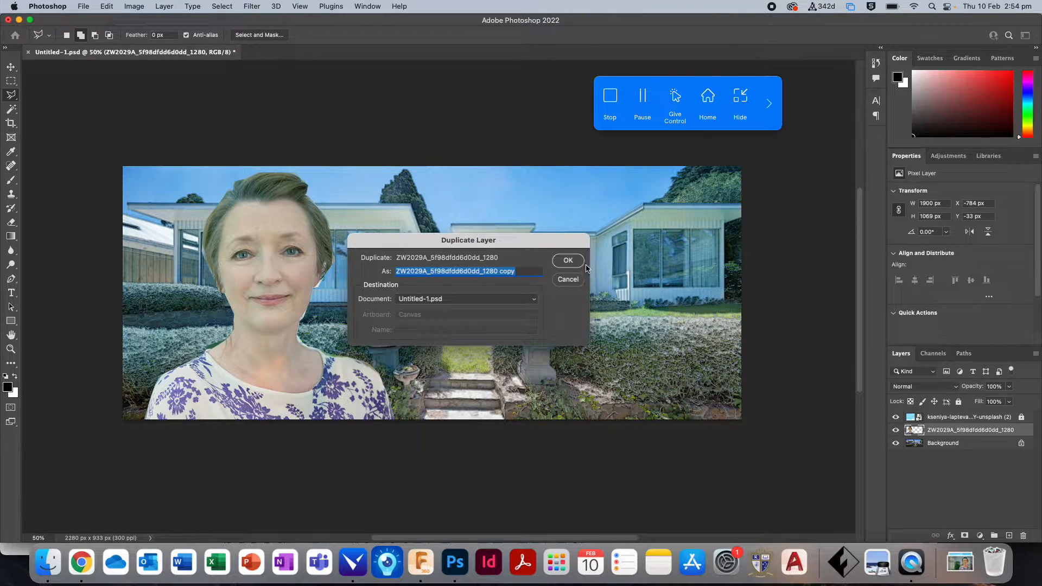
left_click(570, 260)
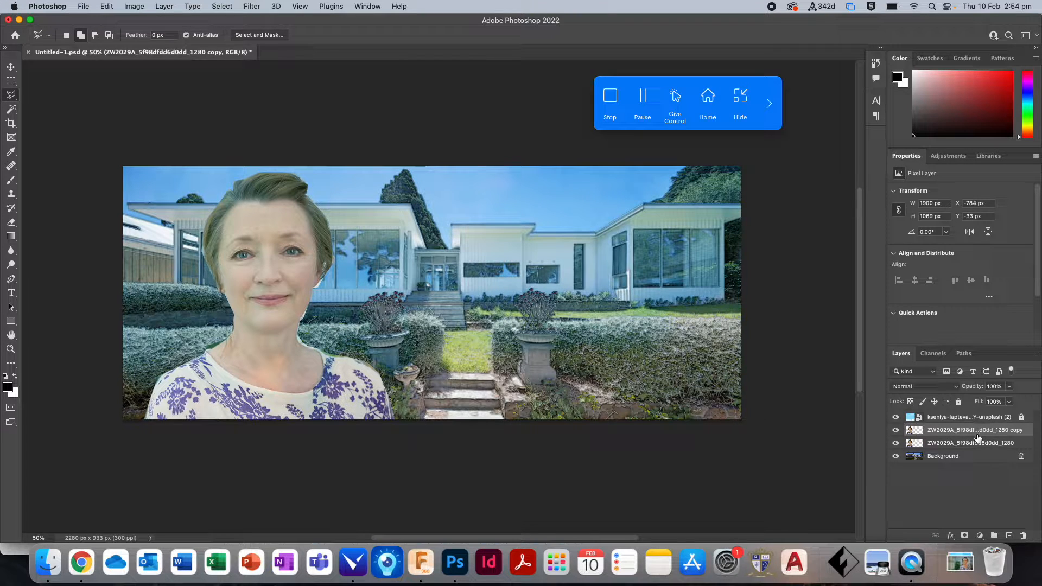
left_click(254, 6)
left_click(267, 69)
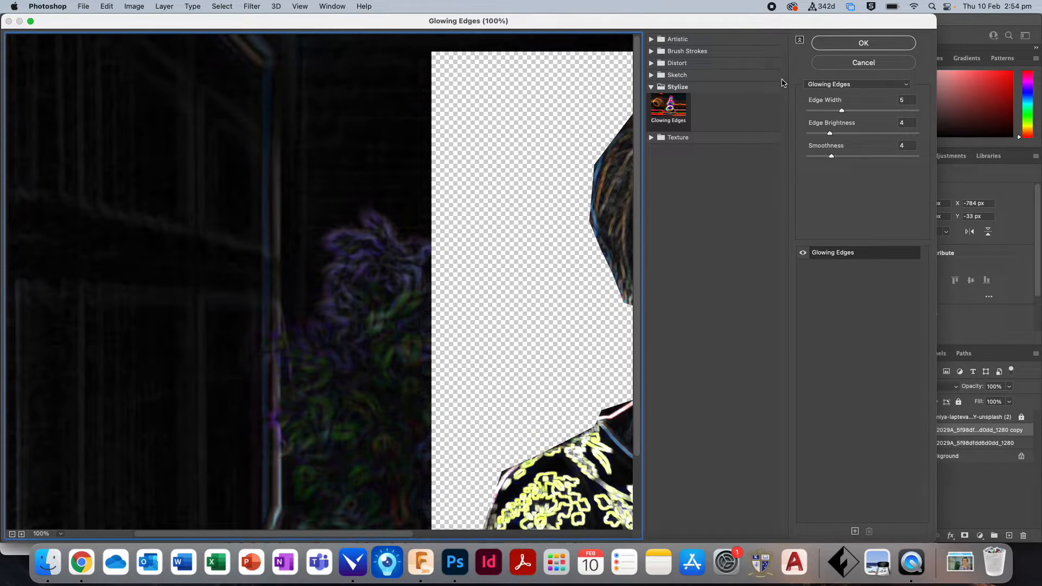
left_click(846, 41)
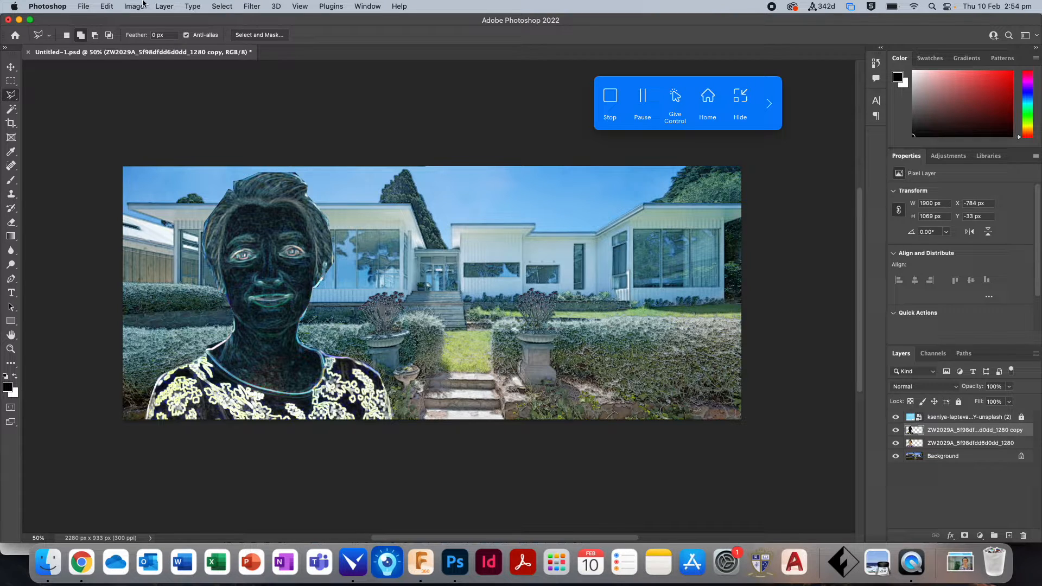
Invert the colours of the filtered mum copy and desaturate it into a black-and-white line drawing.
left_click(142, 5)
mouse_move(202, 43)
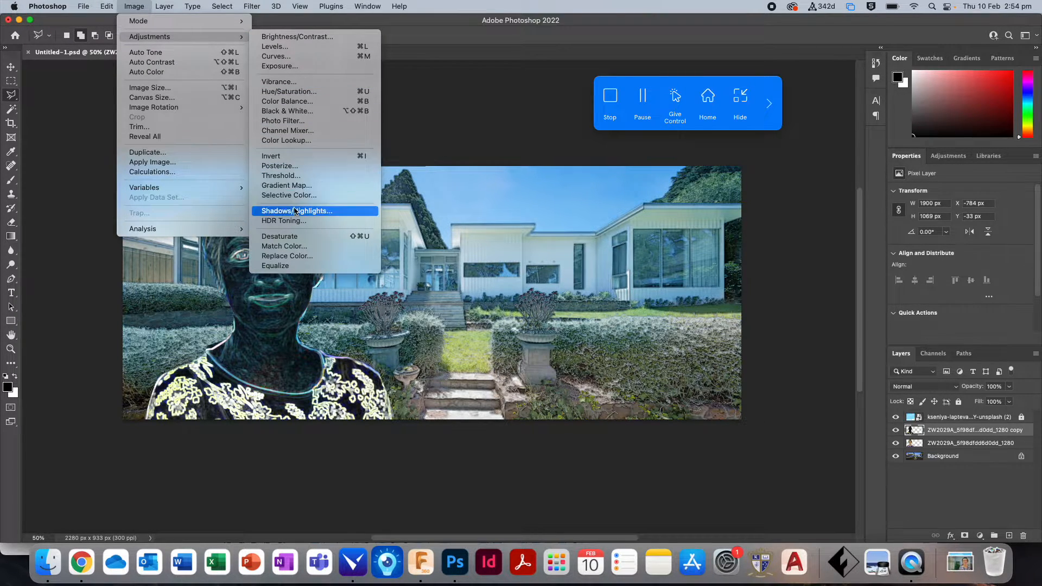
left_click(301, 157)
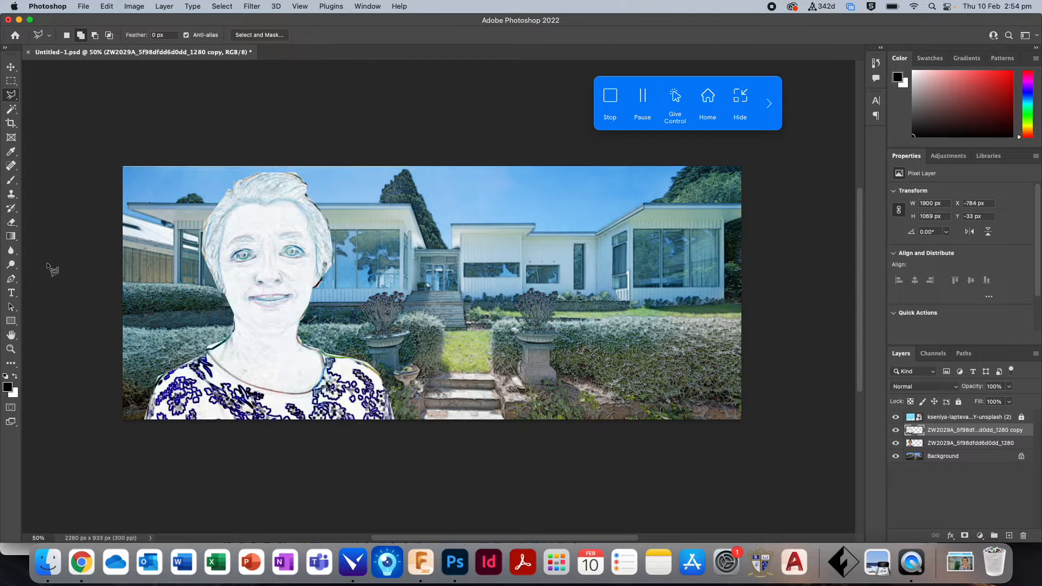
left_click(133, 7)
mouse_move(140, 40)
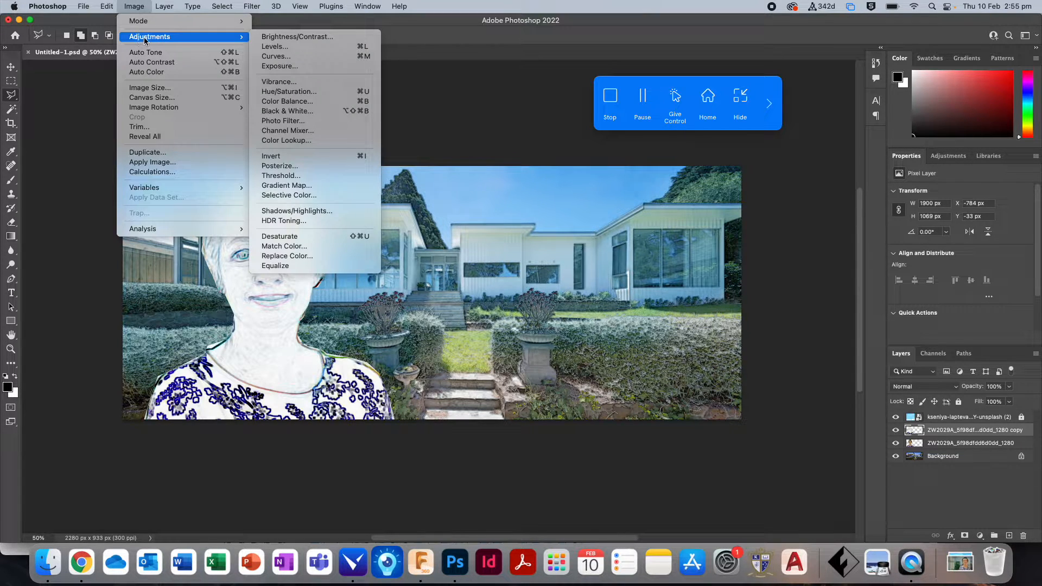
left_click(300, 237)
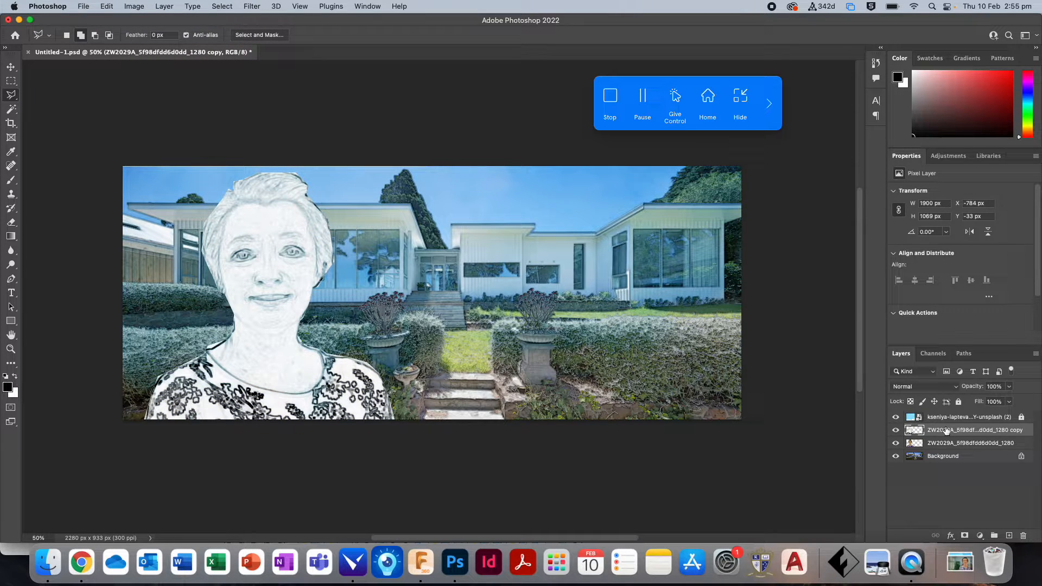
Set the line-drawing mum copy to Multiply blend mode at 59% opacity.
left_click(926, 386)
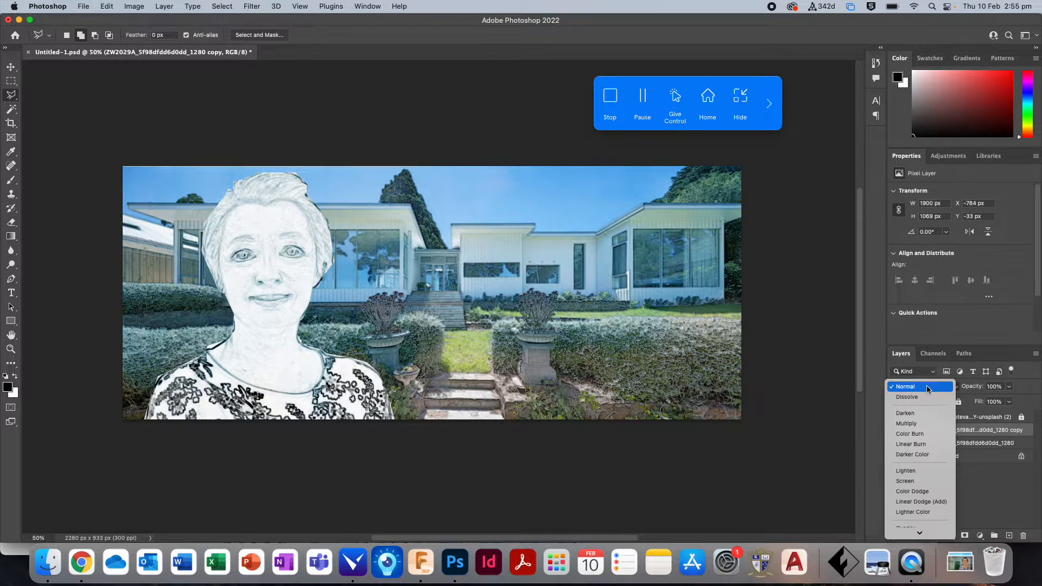
left_click(921, 424)
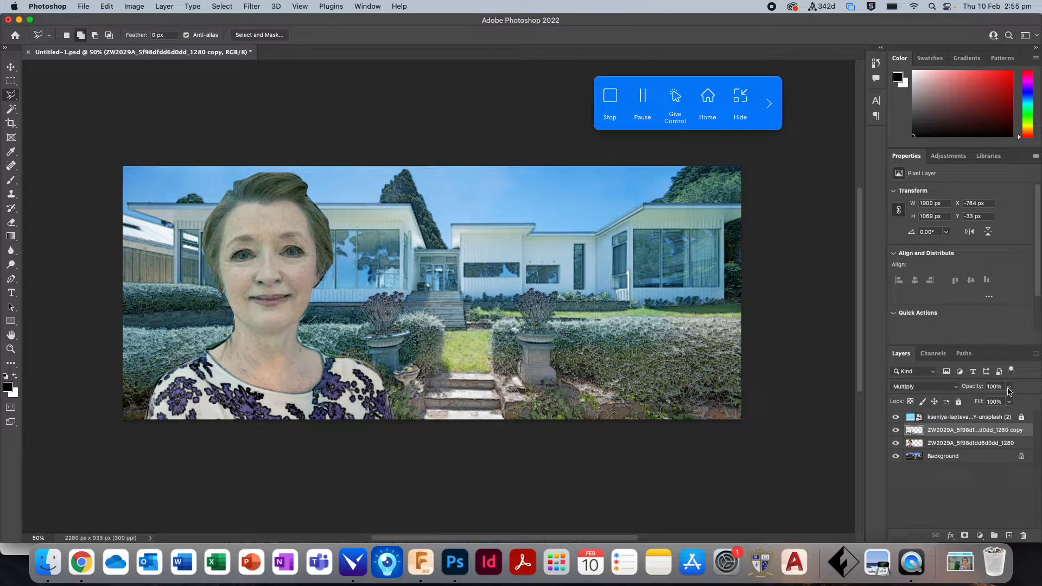
left_click(1008, 387)
left_click_drag(994, 402, 992, 402)
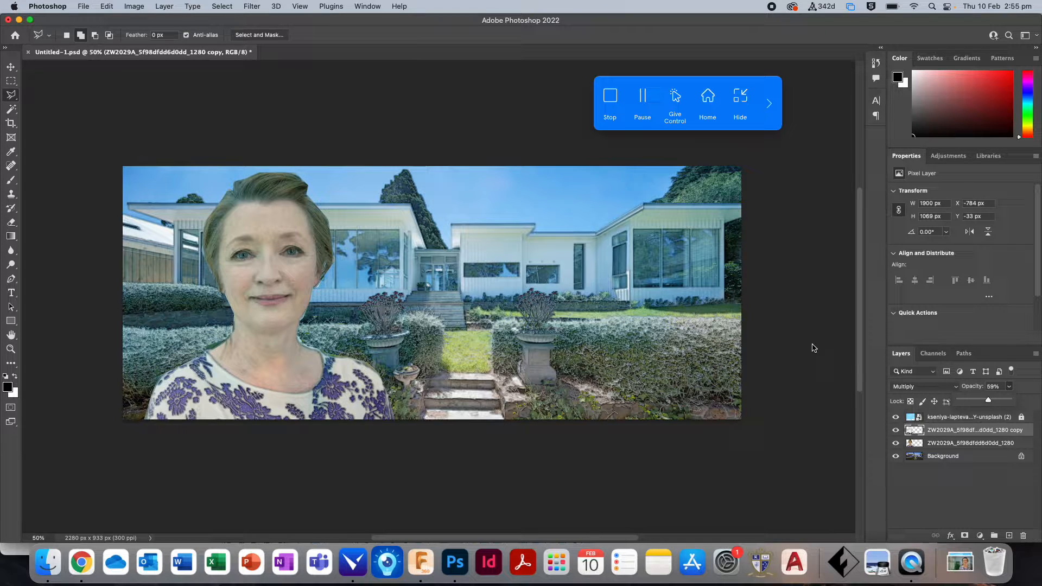
Select the woman's silhouette on the original mum cut-out layer by magic-wanding its transparent surround and inverting the selection.
left_click(936, 444)
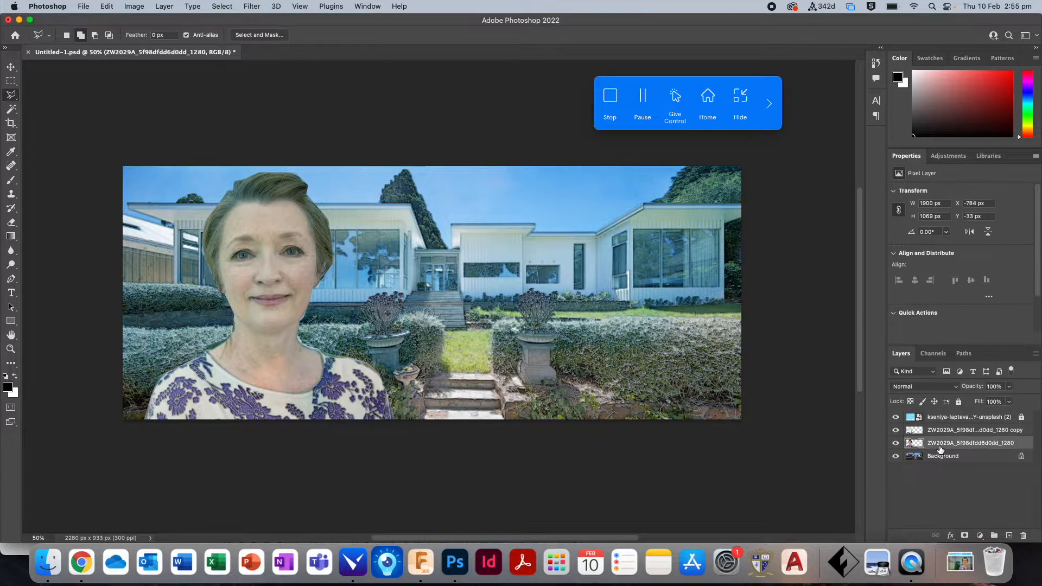
left_click(11, 108)
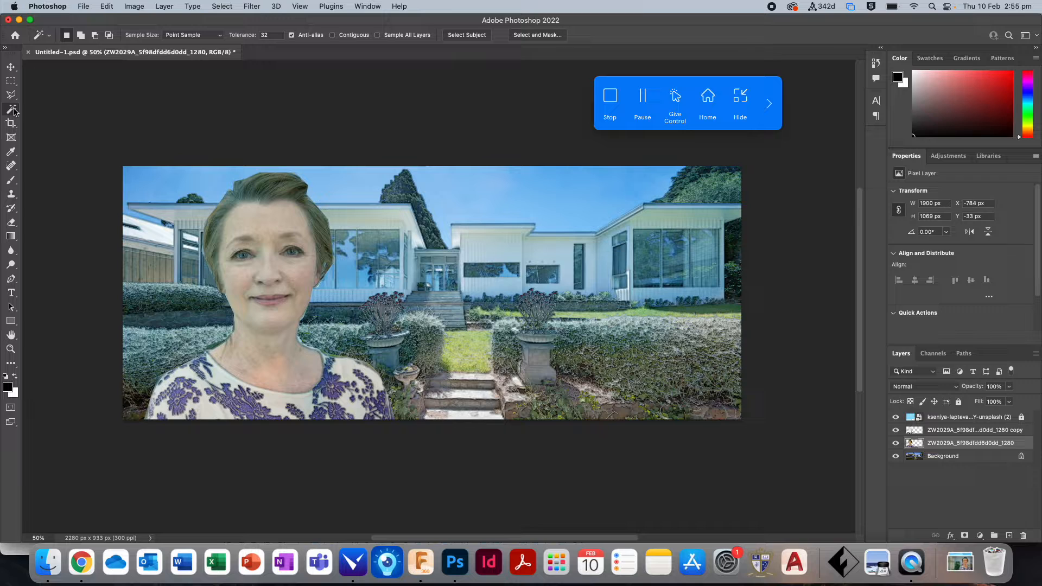
left_click(168, 185)
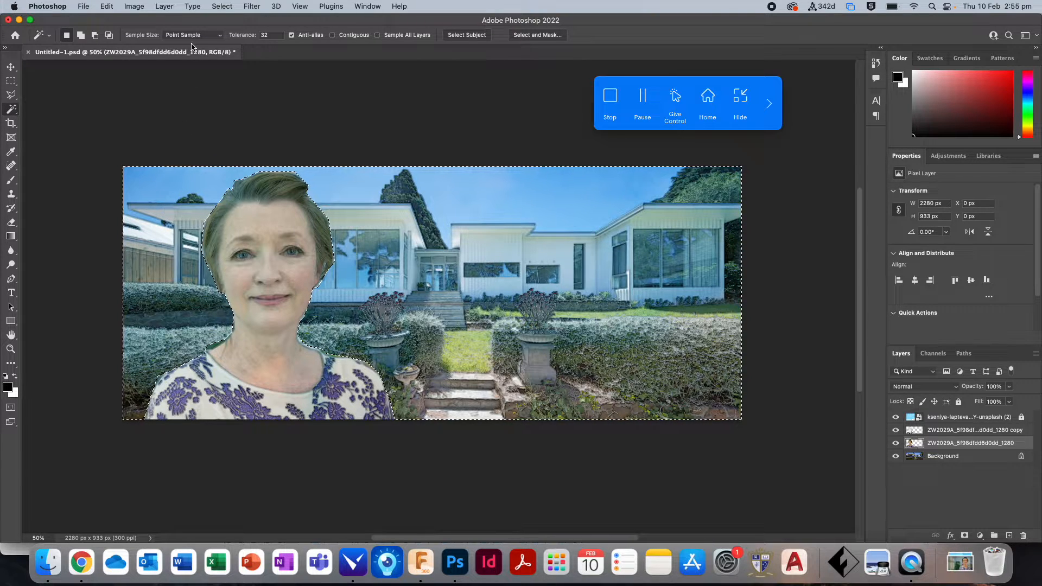
left_click(222, 6)
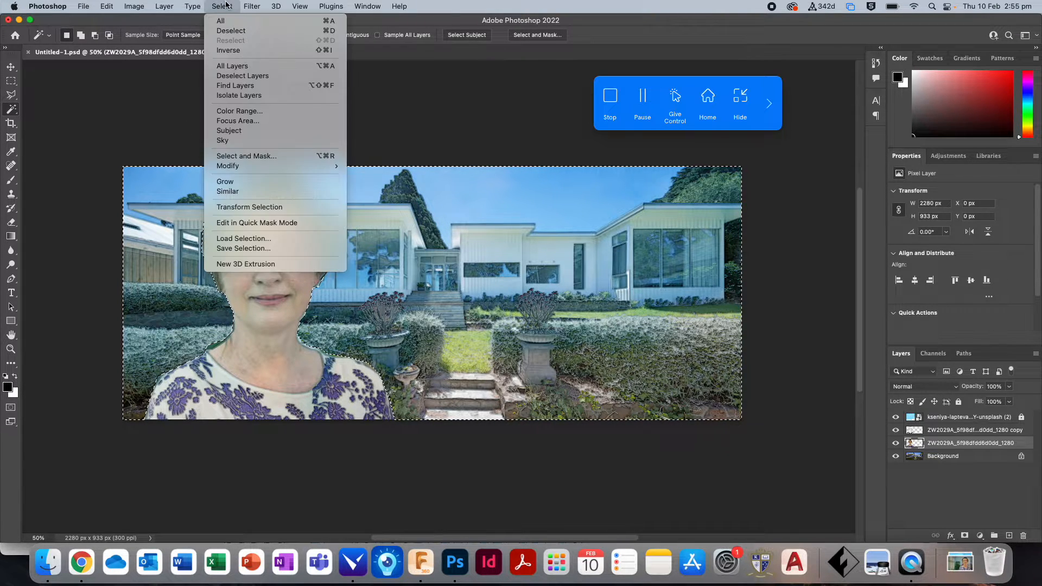
left_click(241, 53)
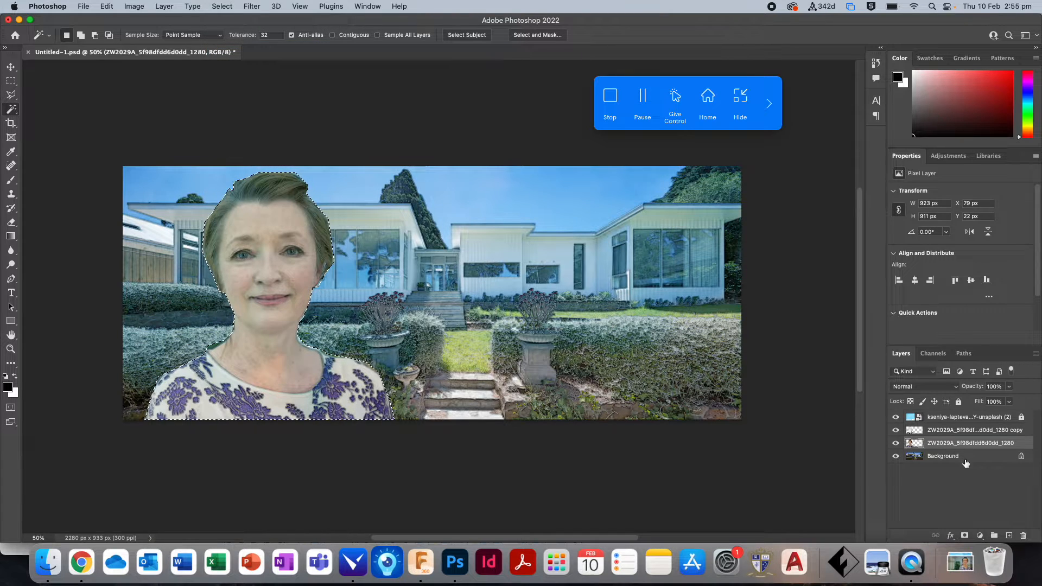
Add a new layer directly above the Background and expand the silhouette selection by 11 pixels.
left_click(965, 457)
left_click(1009, 535)
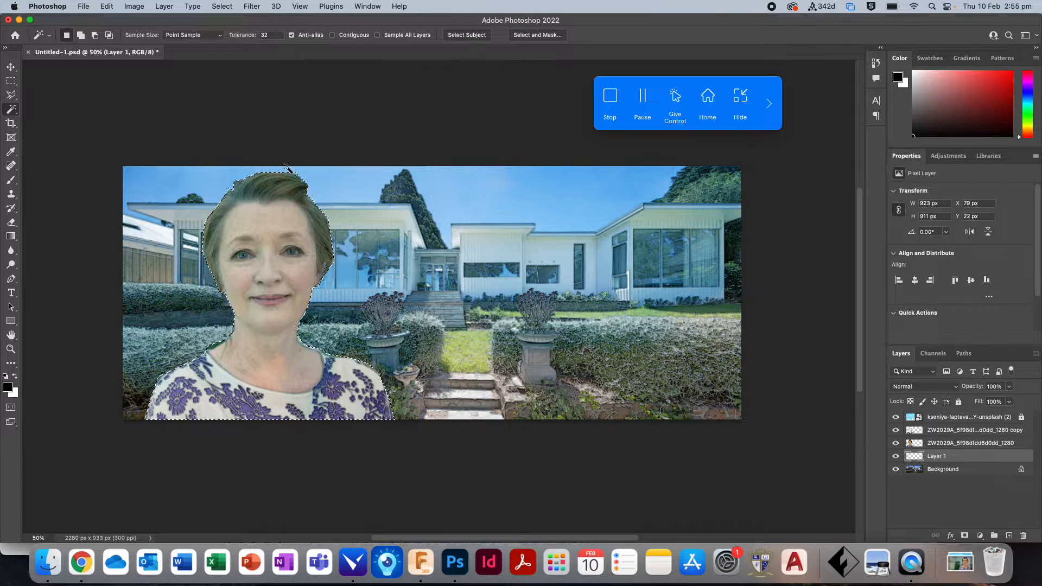
left_click(228, 7)
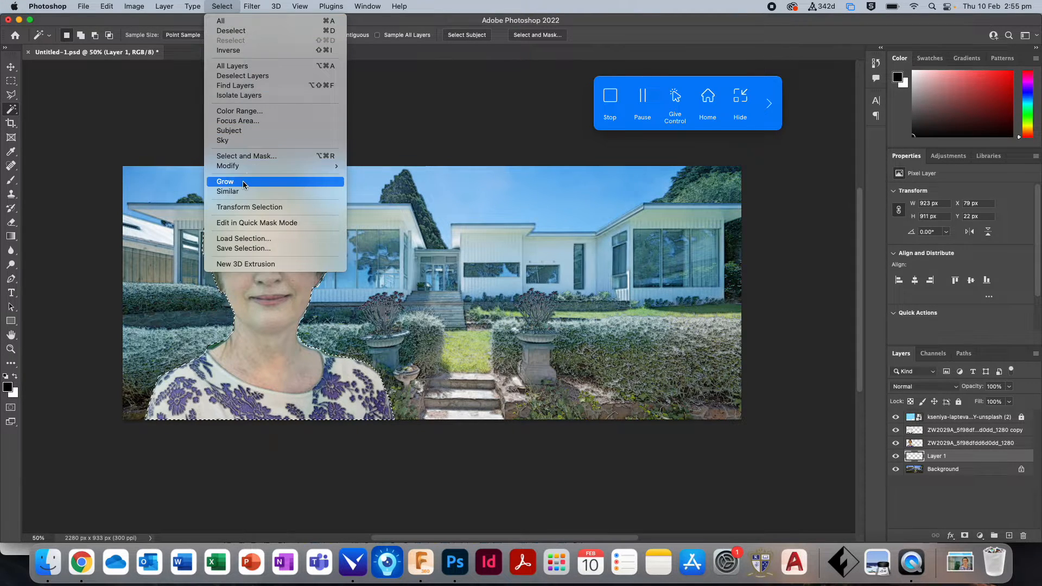
mouse_move(252, 167)
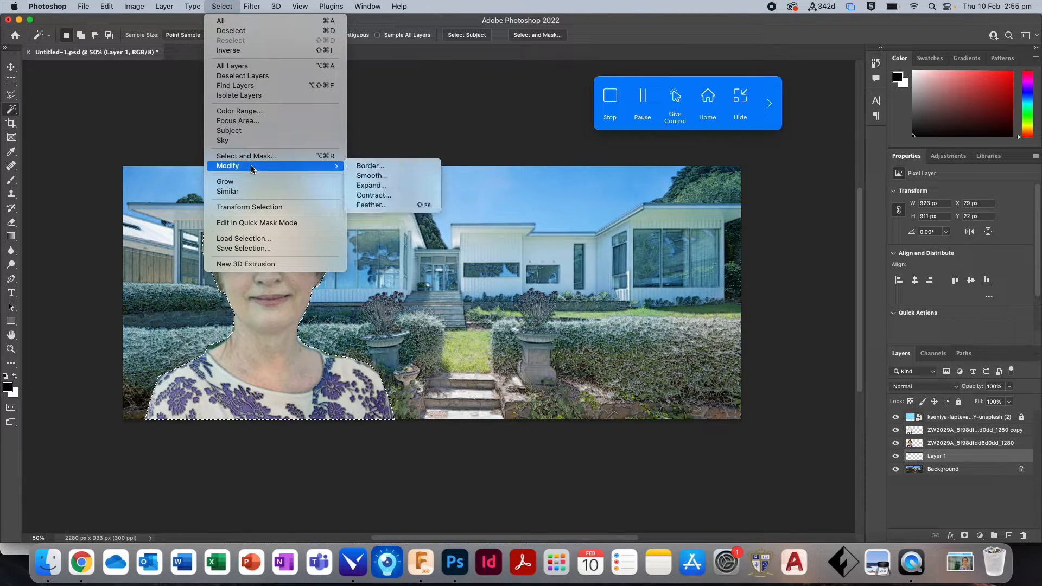
left_click(375, 185)
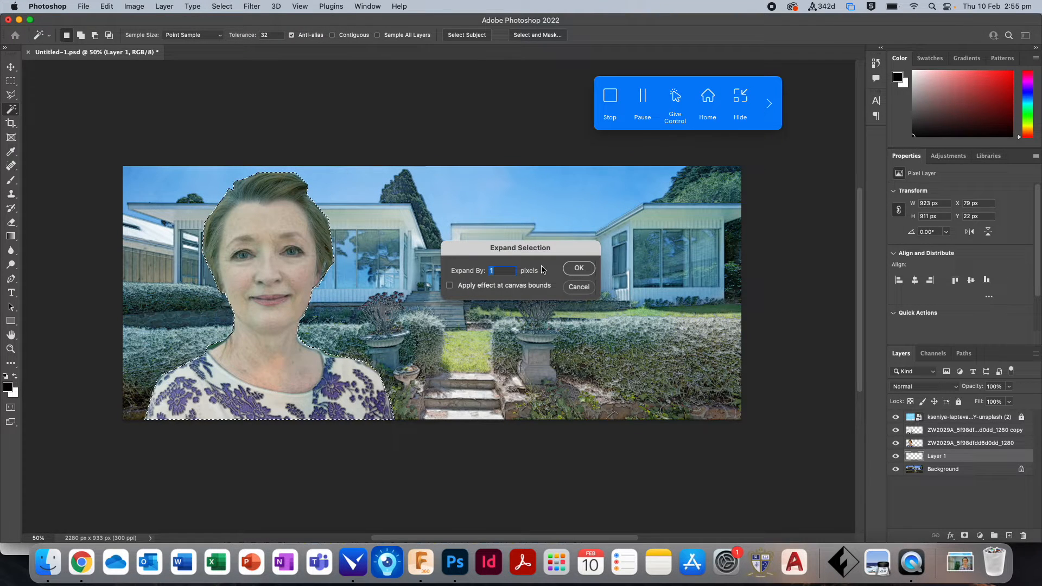
type("11")
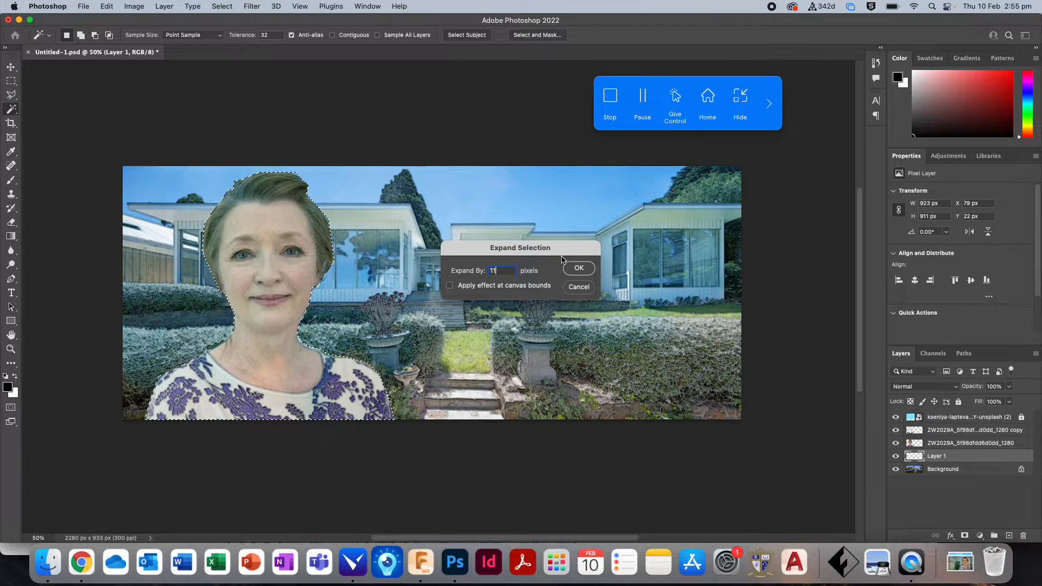
key("Return")
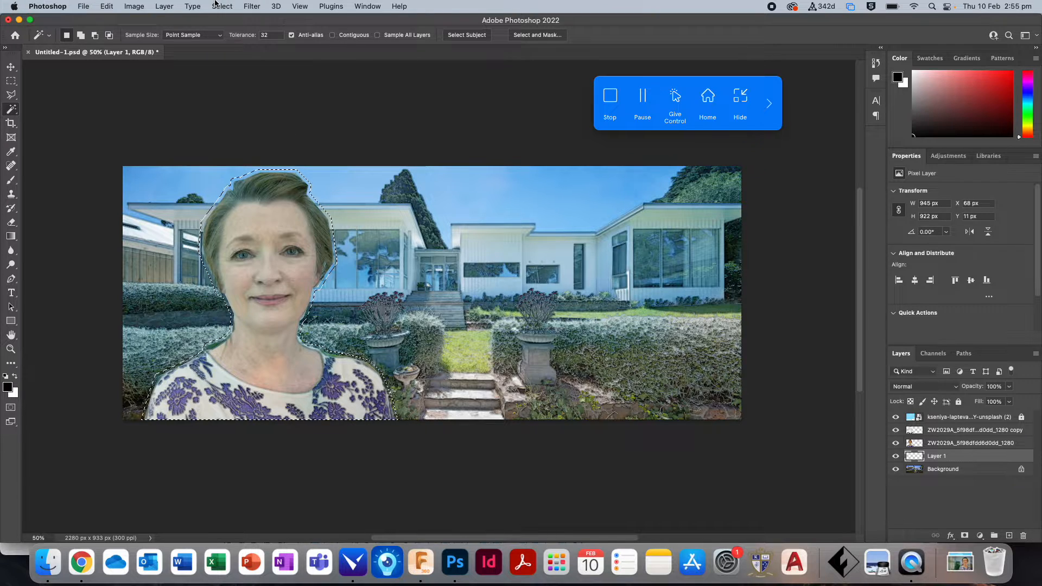
Smooth the expanded silhouette selection with a sample radius of 33 pixels.
left_click(222, 6)
mouse_move(325, 165)
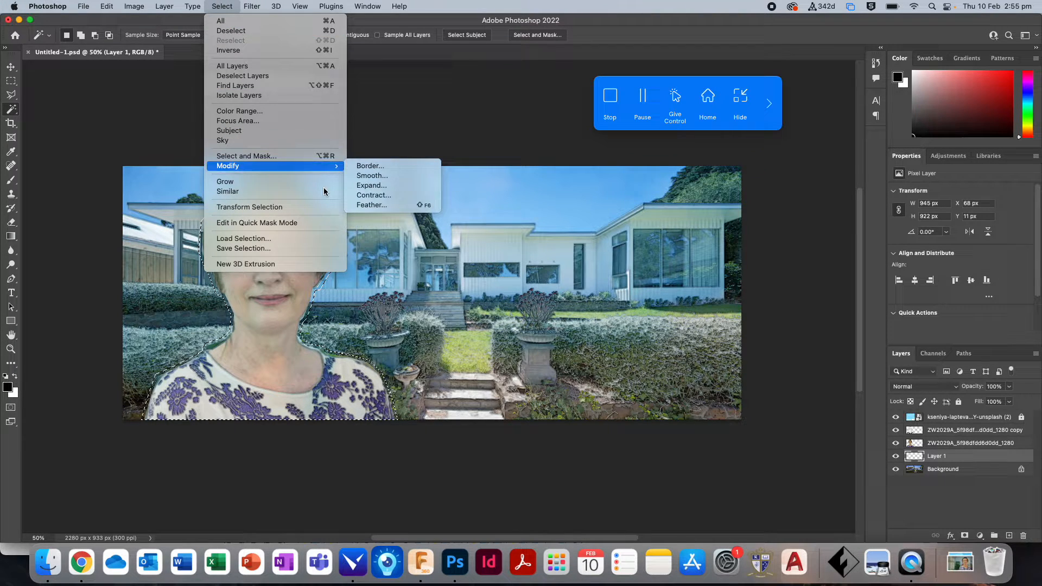
left_click(385, 176)
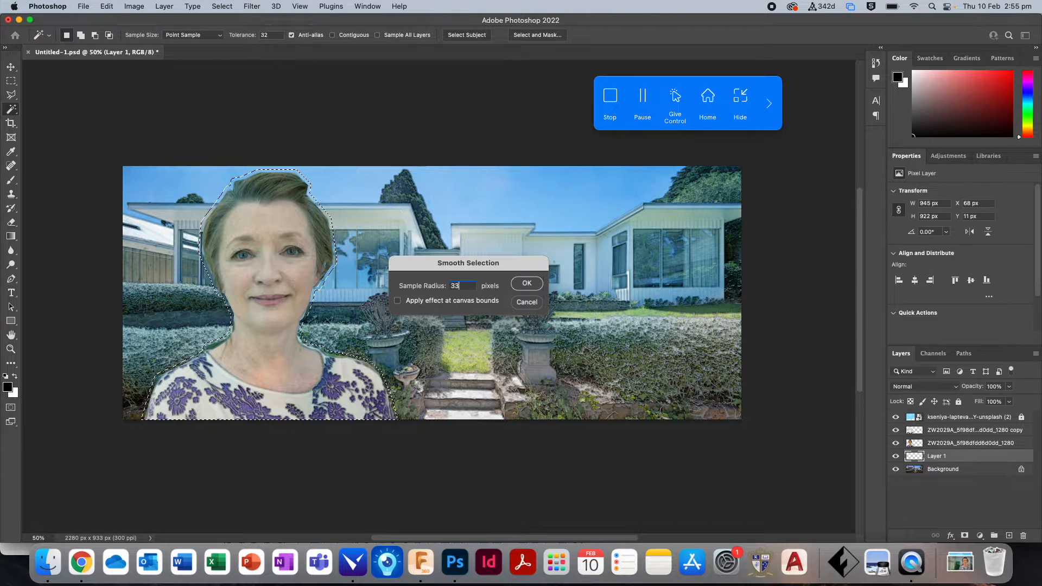
left_click(526, 284)
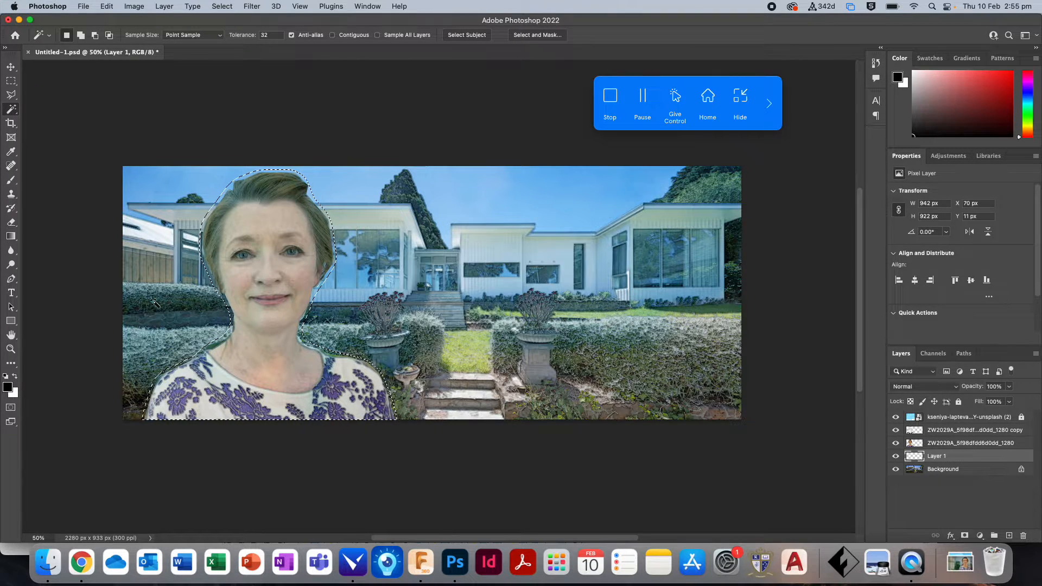
Fill the silhouette selection with white on the new layer, deselect, and lower the layer's opacity to 67%.
left_click(14, 377)
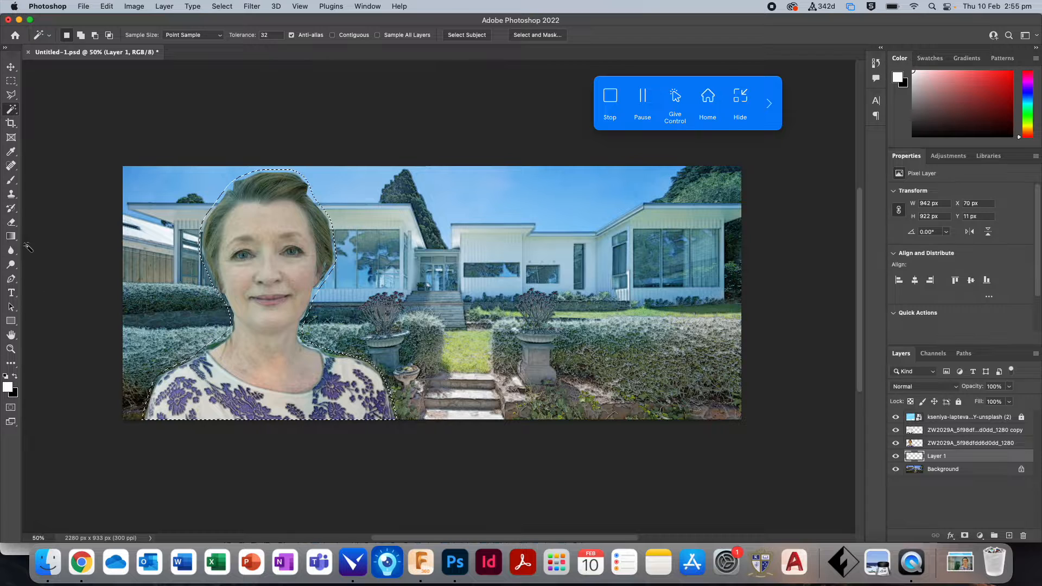
left_click(11, 236)
left_click(63, 246)
left_click(265, 379)
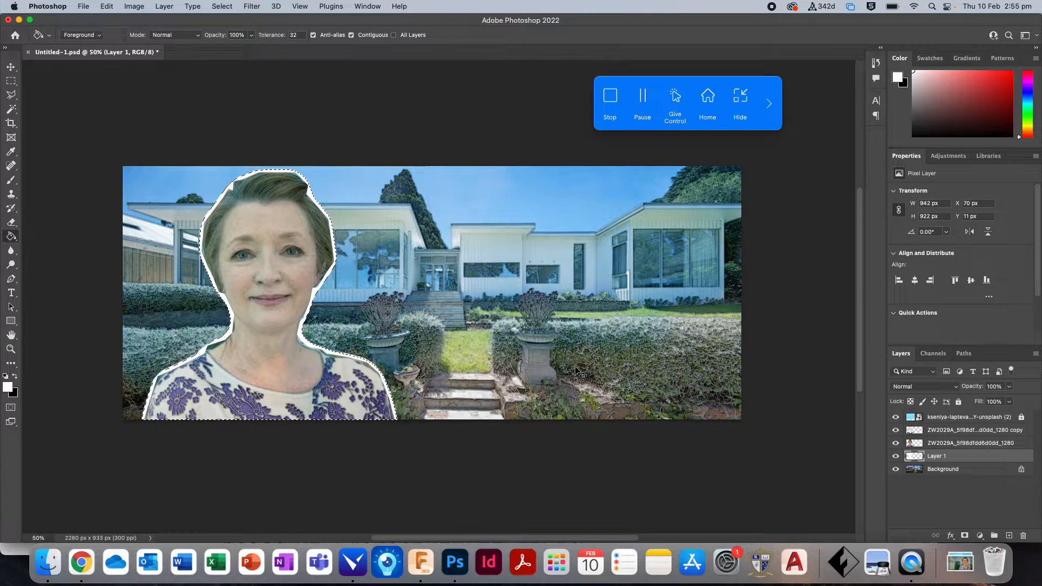
key("super+d")
left_click(1009, 387)
left_click_drag(1010, 400, 1001, 401)
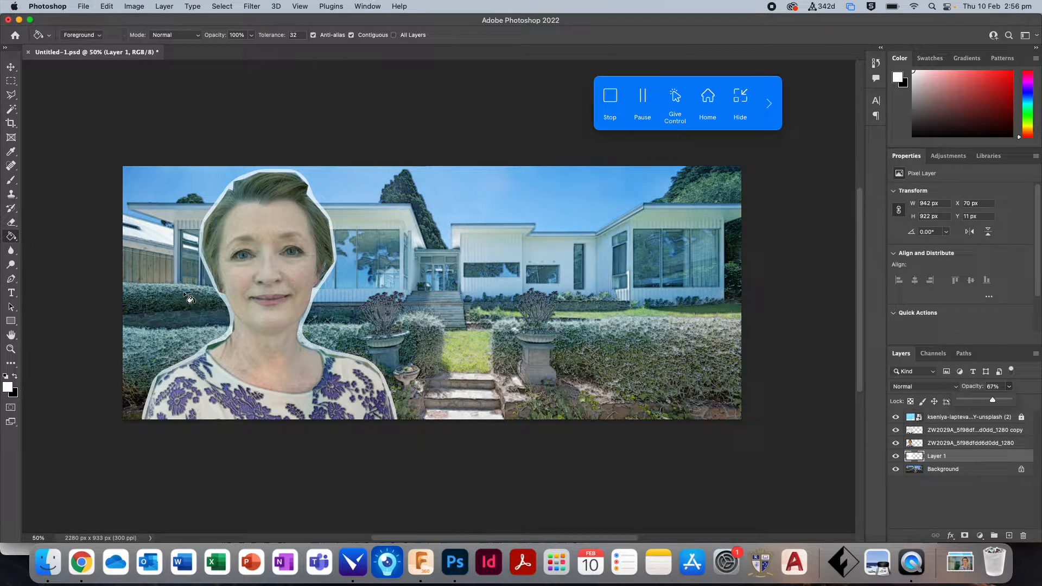
Add black text reading "A MUG?!" with "GREAT!" two lines below, beside the woman over the house.
left_click(11, 293)
left_click(15, 376)
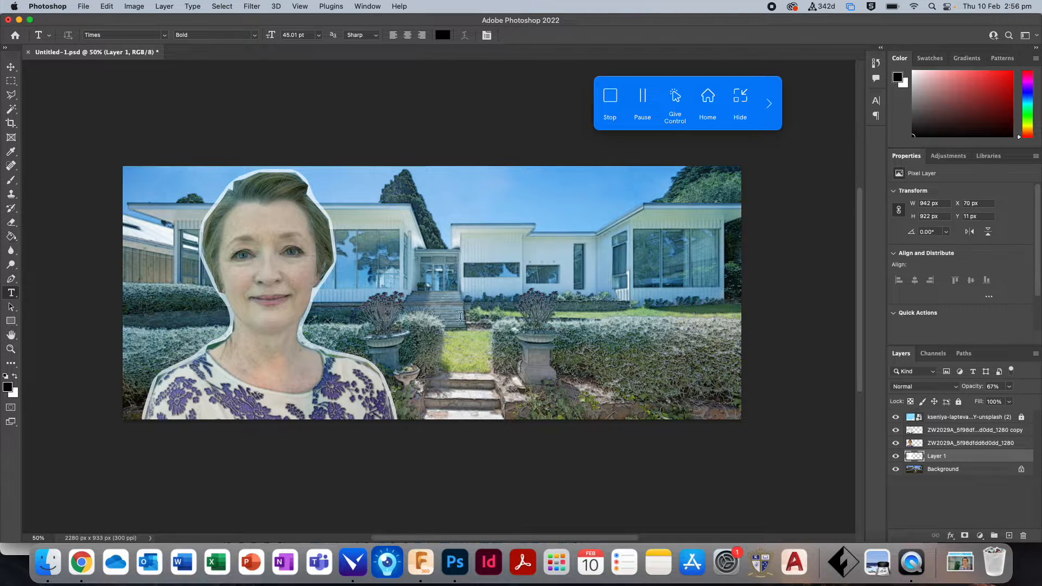
left_click(394, 242)
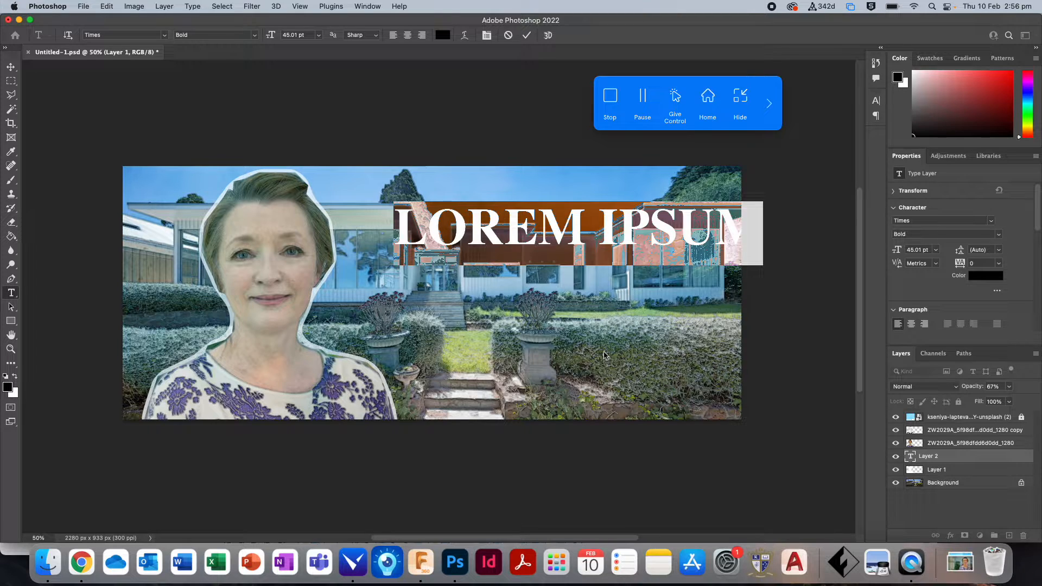
type("A MUG")
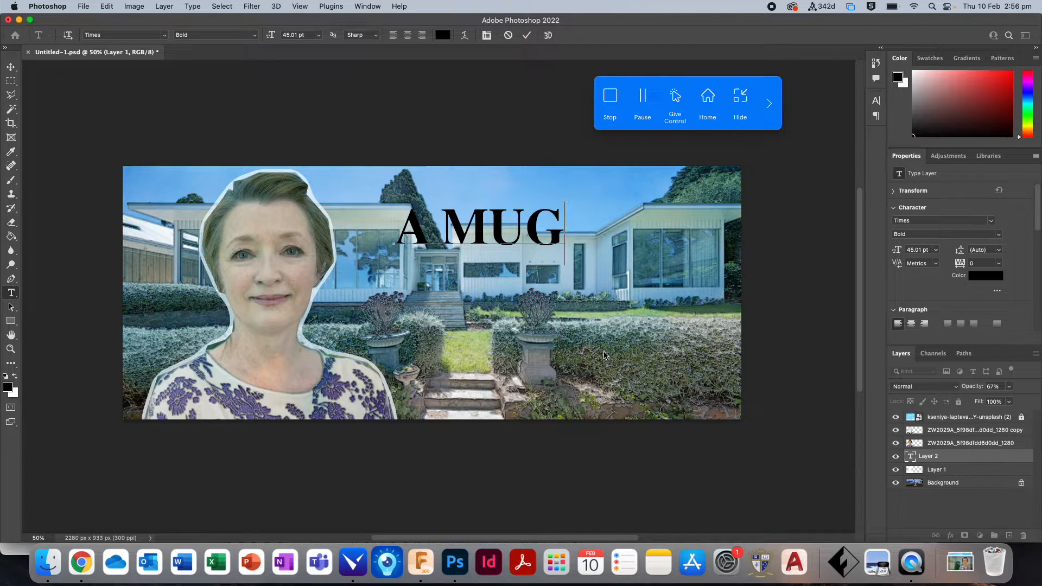
type("?!")
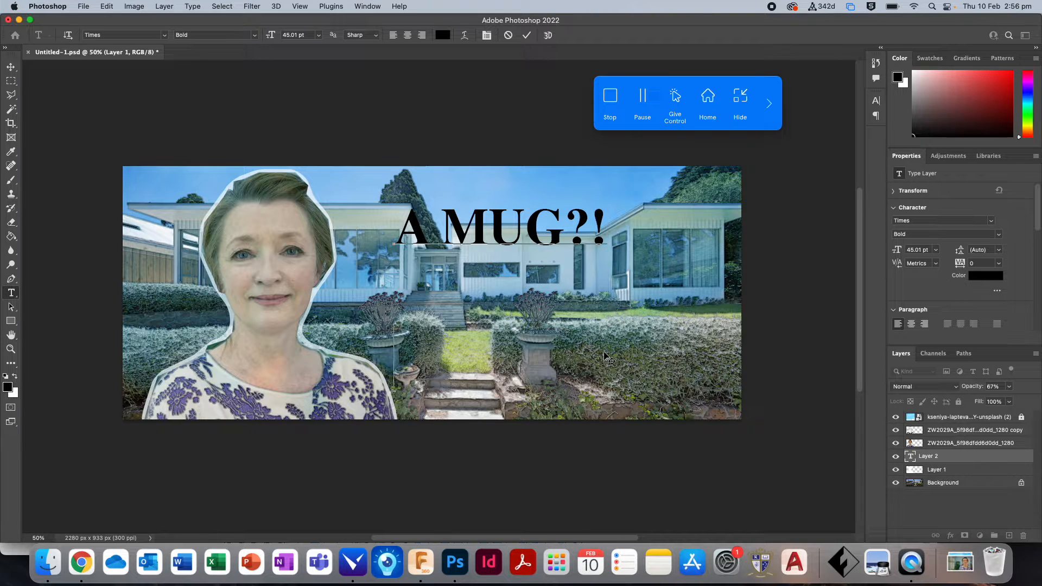
key("Return")
key("Return")
type("GREAT")
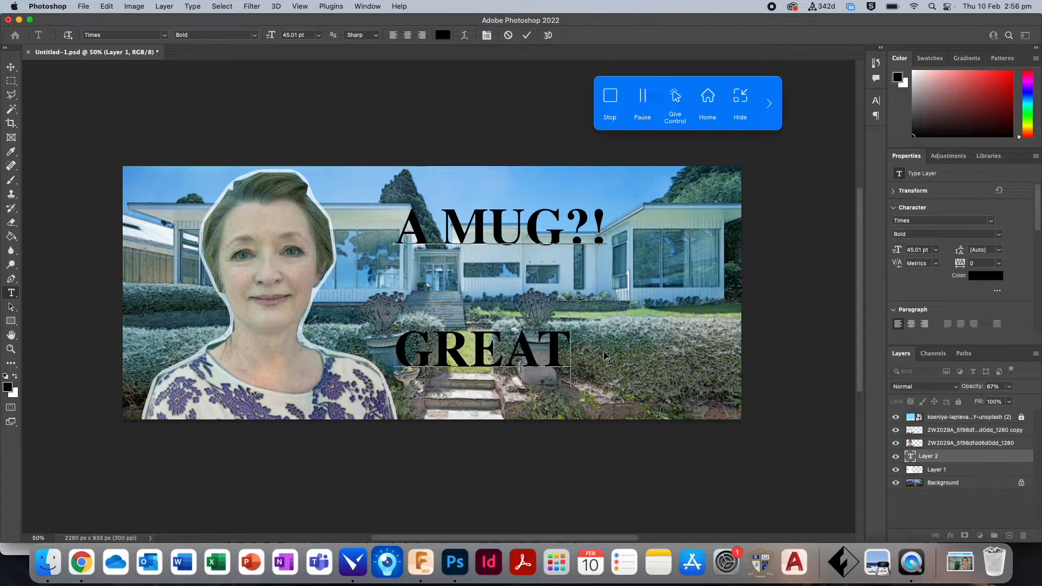
type("!")
Shift the caption text slightly down and left, and move its layer above both mum layers.
left_click(11, 66)
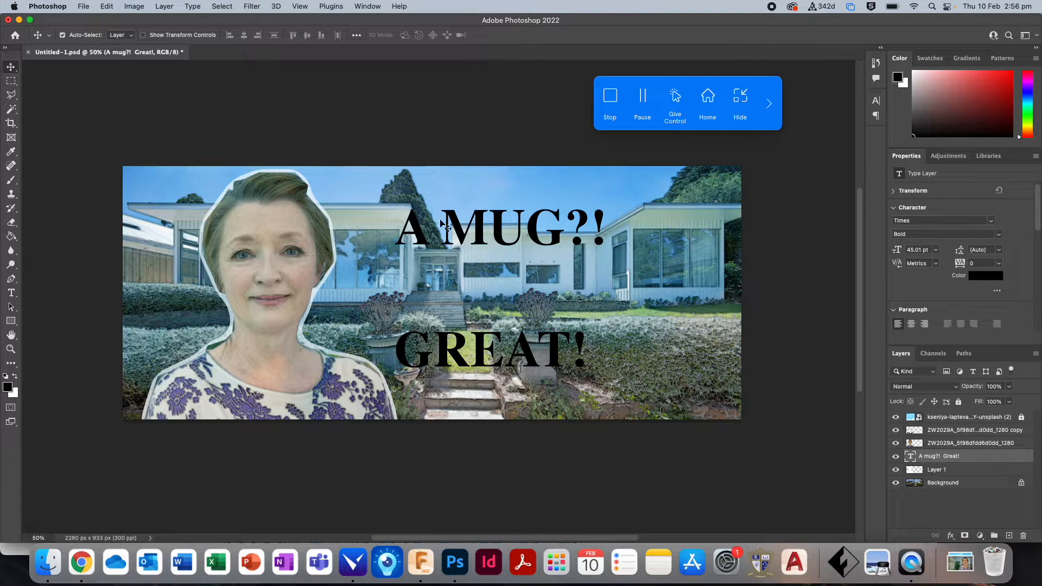
mouse_move(469, 229)
left_mouse_down()
mouse_move(460, 242)
mouse_move(474, 240)
mouse_move(465, 239)
left_mouse_up()
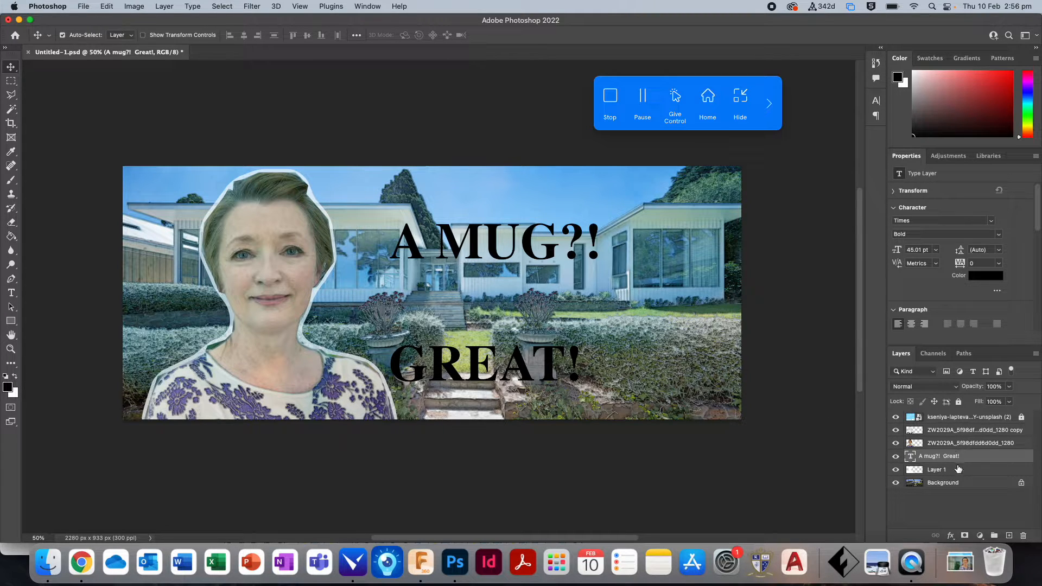
left_click_drag(940, 455, 941, 424)
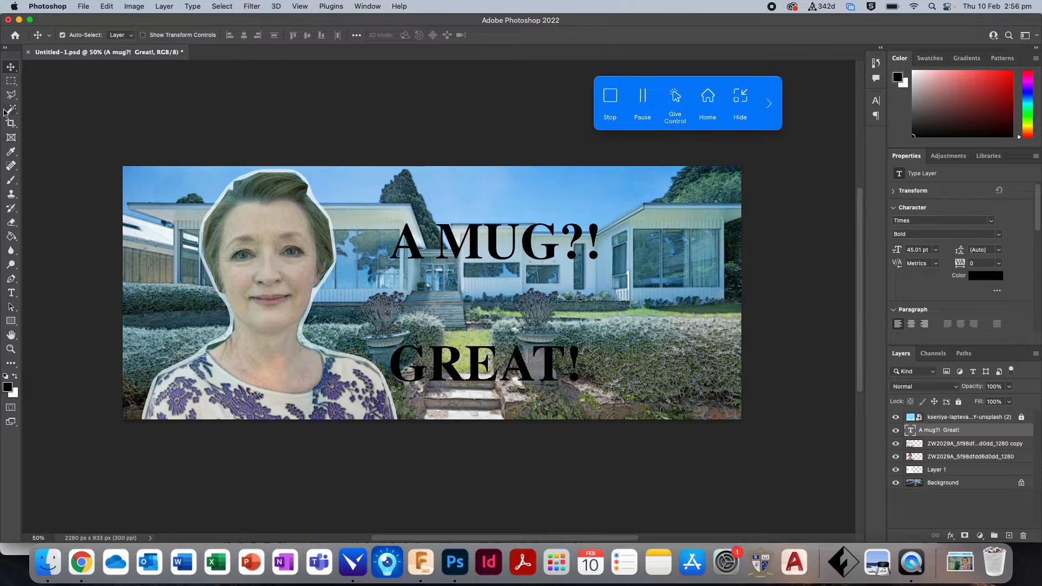
Make a combined selection of two rectangles, one around "A MUG?!" and one around "GREAT!".
left_click(11, 81)
left_click_drag(358, 204, 611, 273)
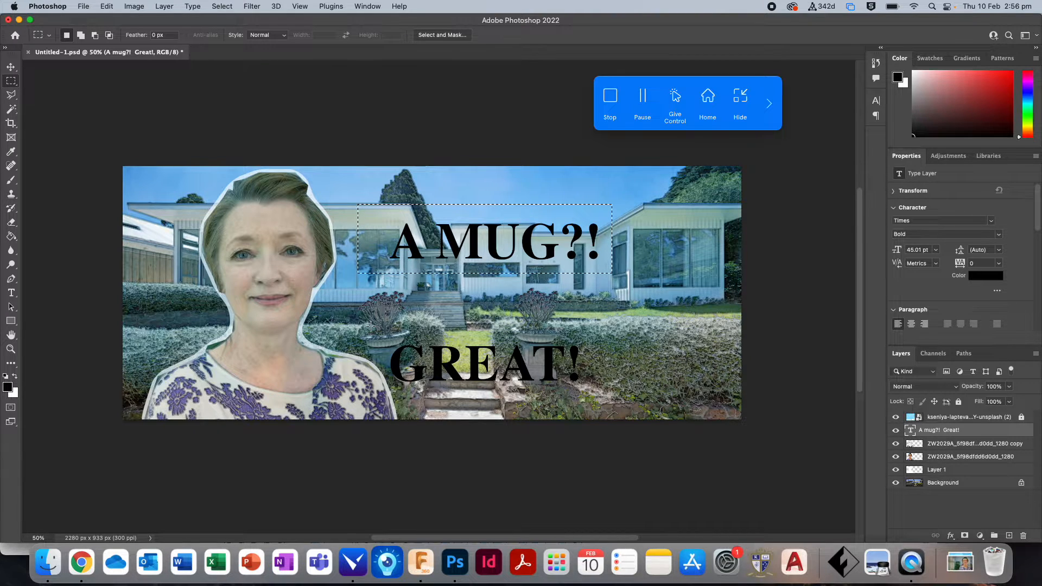
left_click(80, 35)
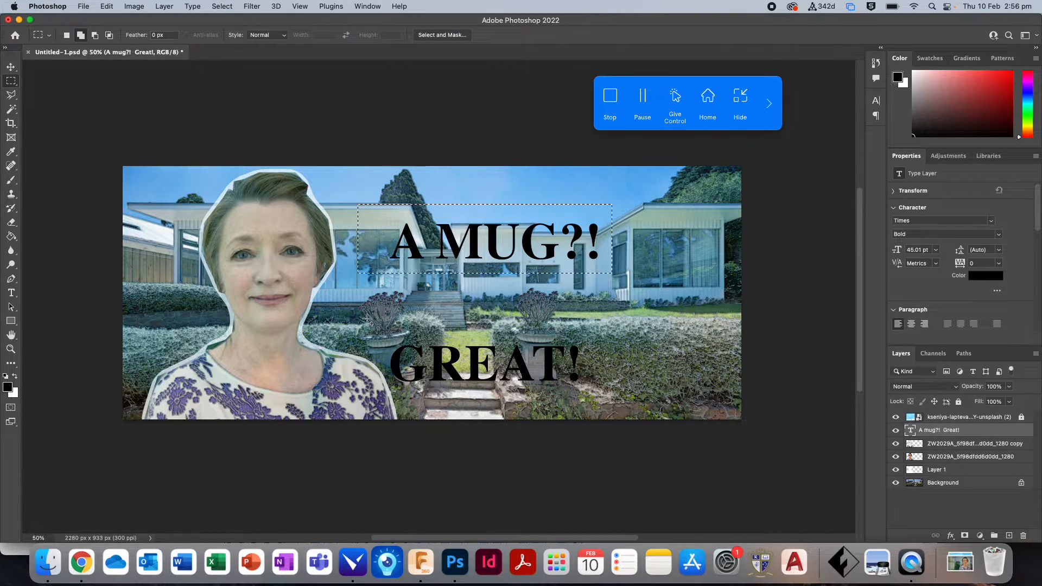
left_click_drag(361, 326, 606, 395)
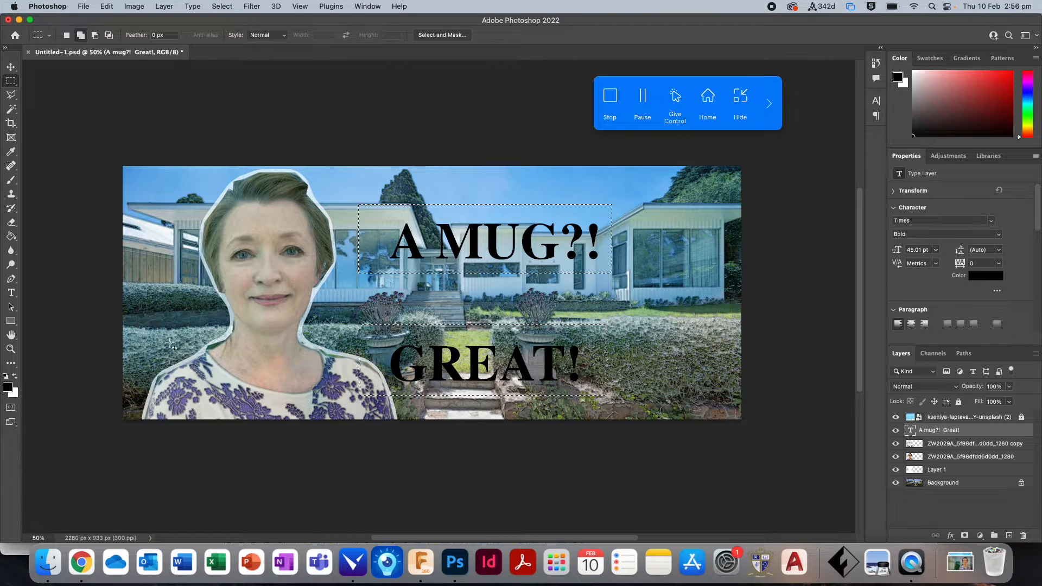
Fill both rectangles with white on a new layer directly beneath the caption text, then deselect.
left_click(11, 237)
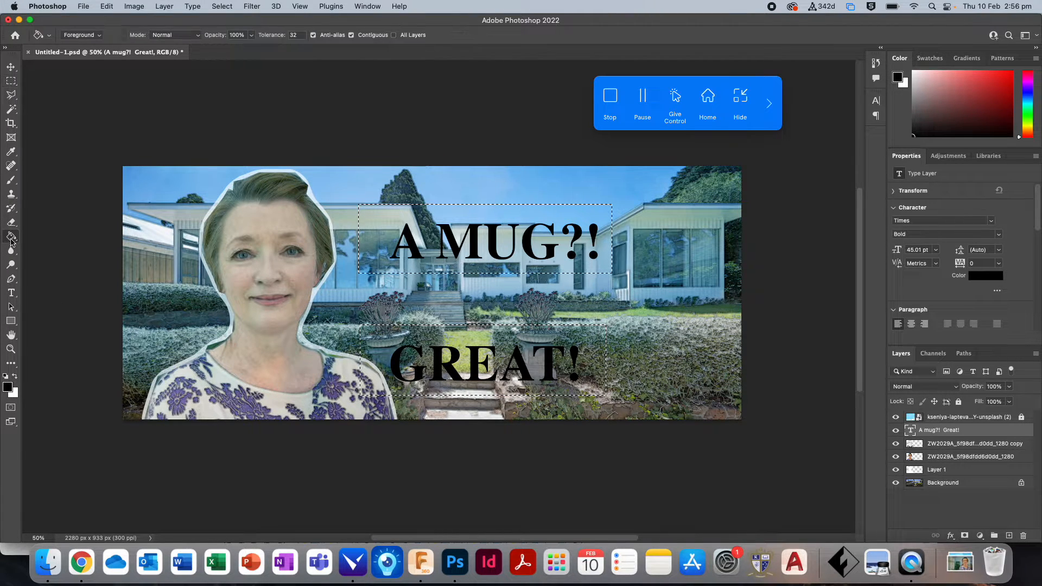
key("x")
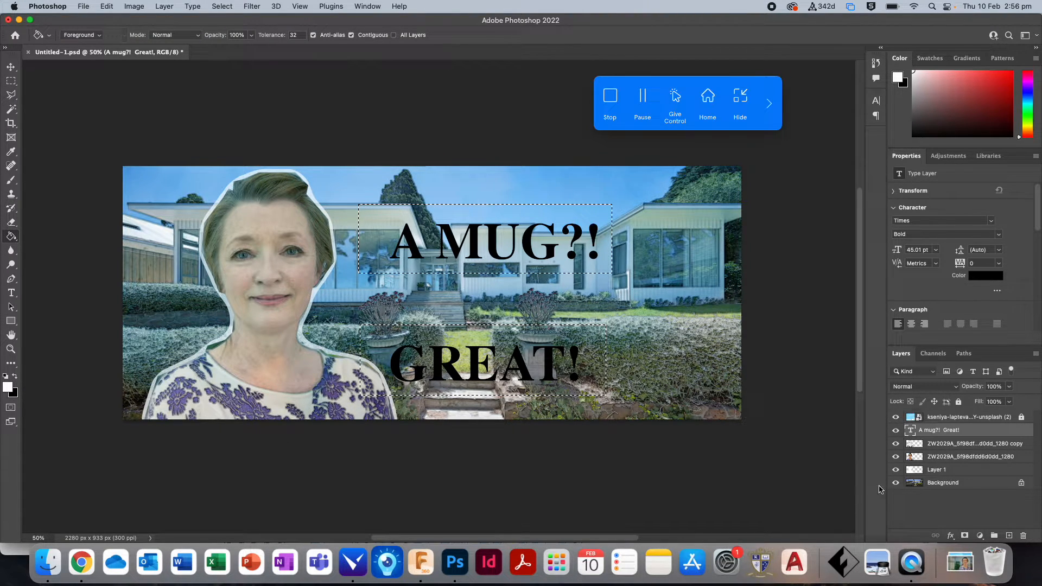
left_click(939, 445)
left_click(1009, 535)
key("alt+BackSpace")
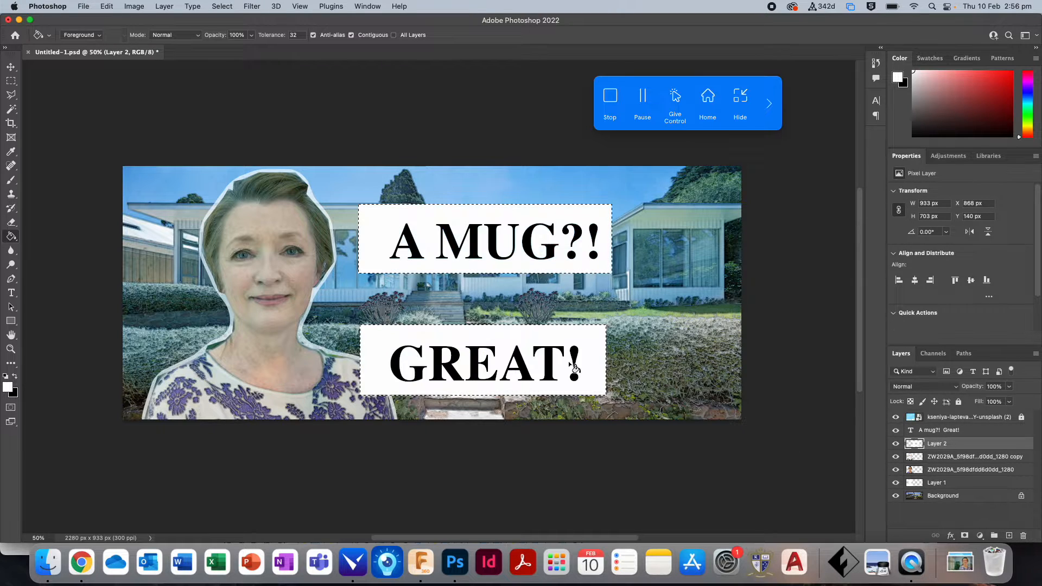
key("super+d")
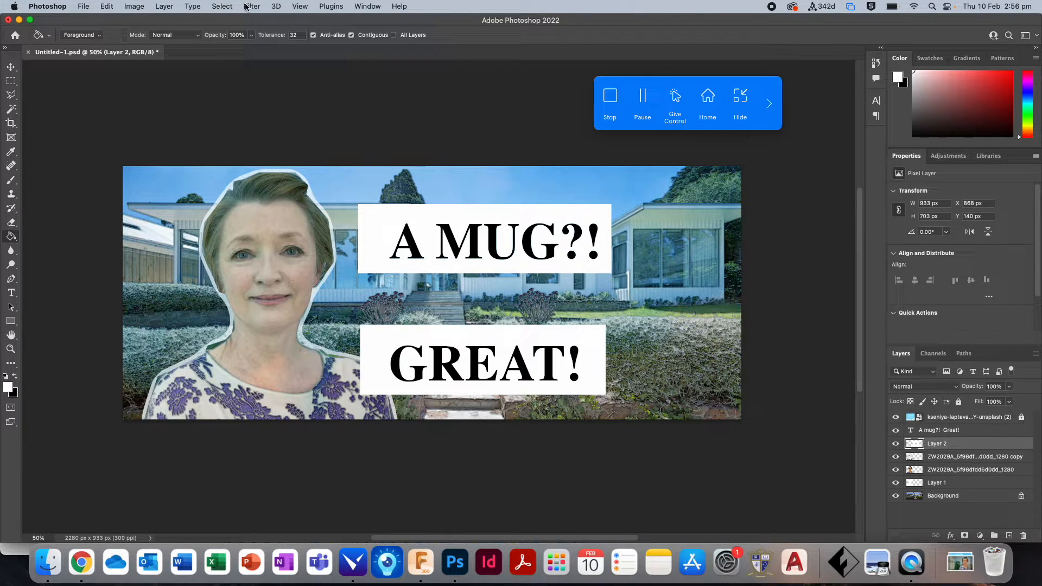
Add a black Multiply drop shadow to the white caption boxes, with 66% opacity, 4 px distance, 4% spread and 12 px size.
left_click(161, 7)
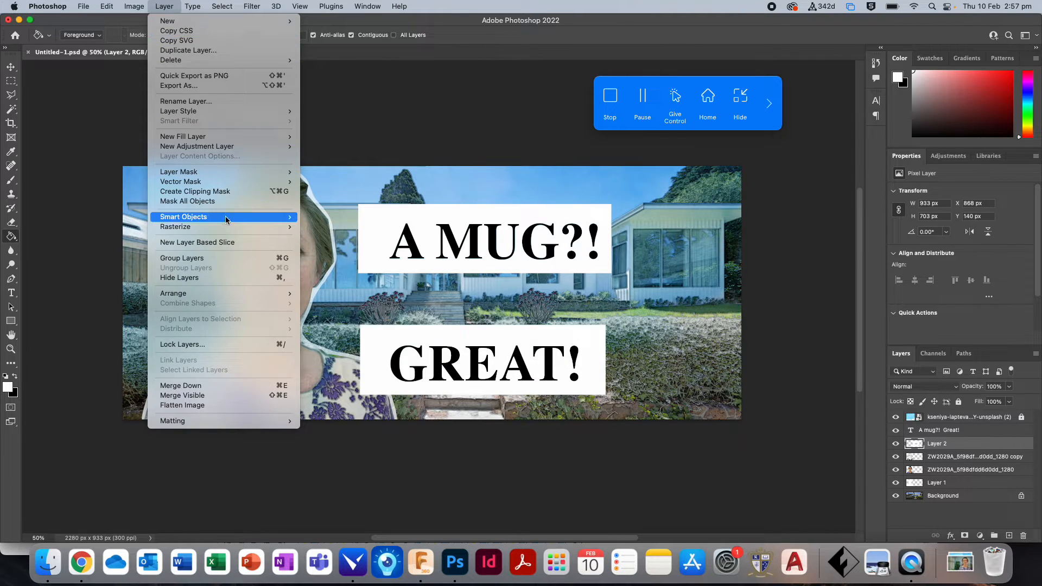
mouse_move(223, 113)
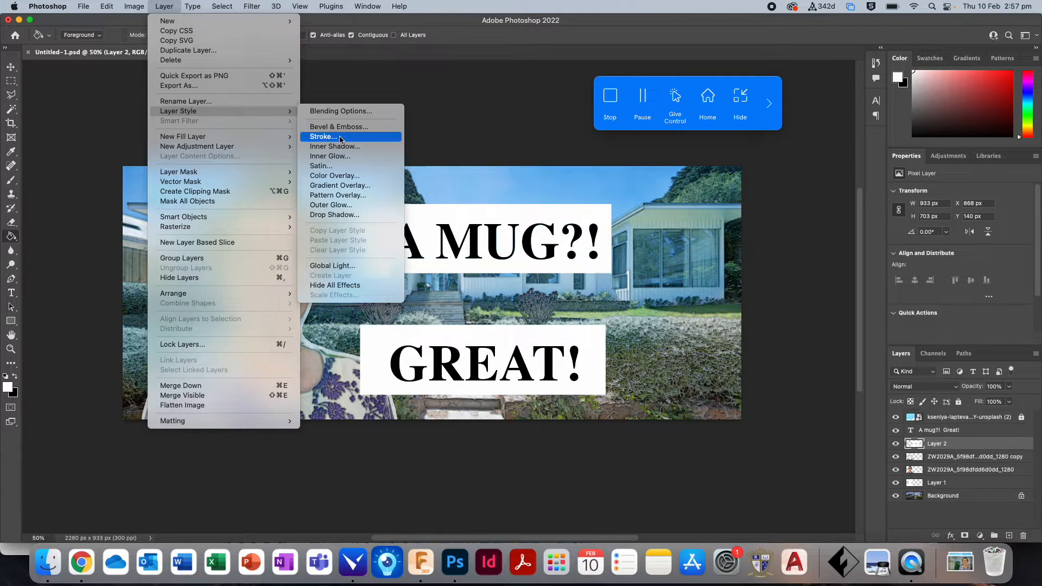
left_click(362, 214)
left_click_drag(409, 172, 926, 310)
left_click(978, 385)
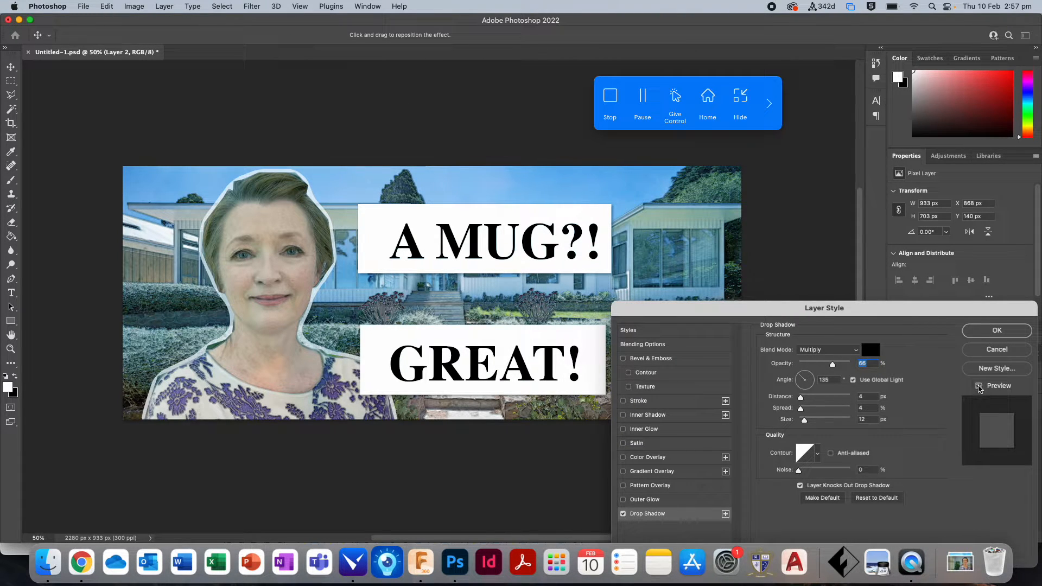
left_click(978, 386)
left_click(979, 387)
left_click(978, 386)
left_click(995, 332)
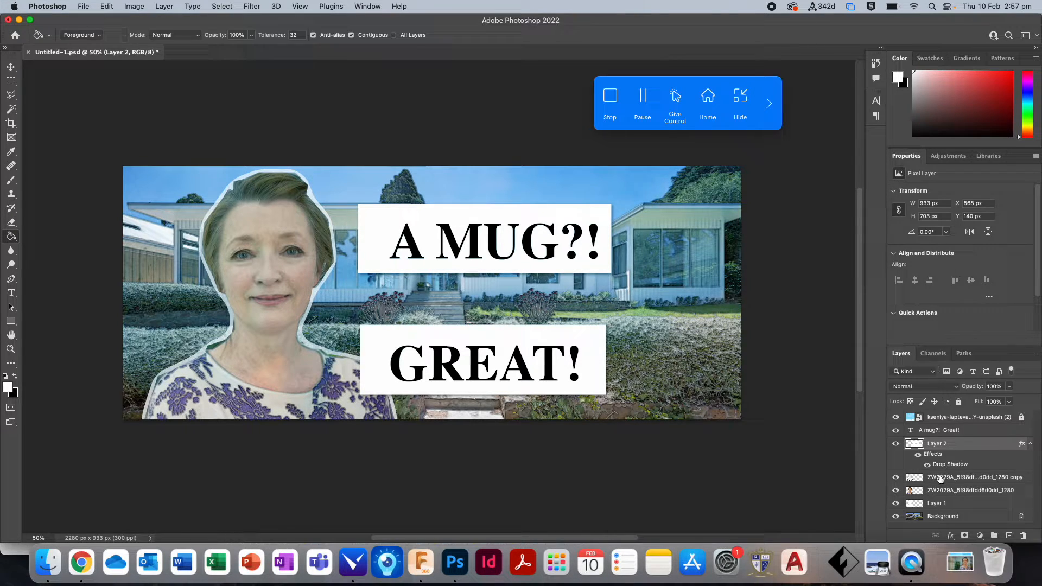
Merge the caption text layer and the white box layer into a single layer.
left_click(936, 432)
left_click(935, 443, "shift")
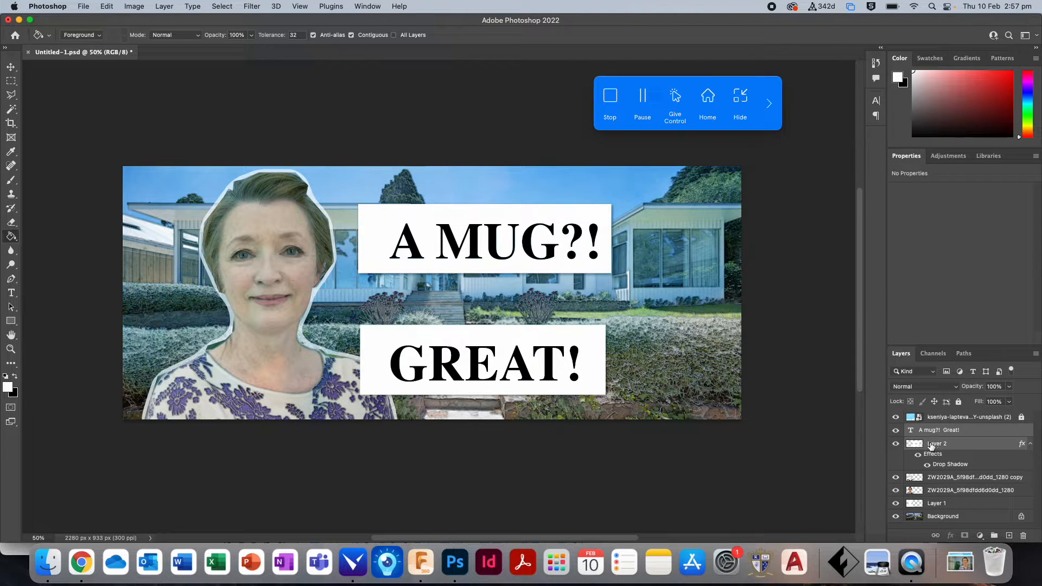
key("super+e")
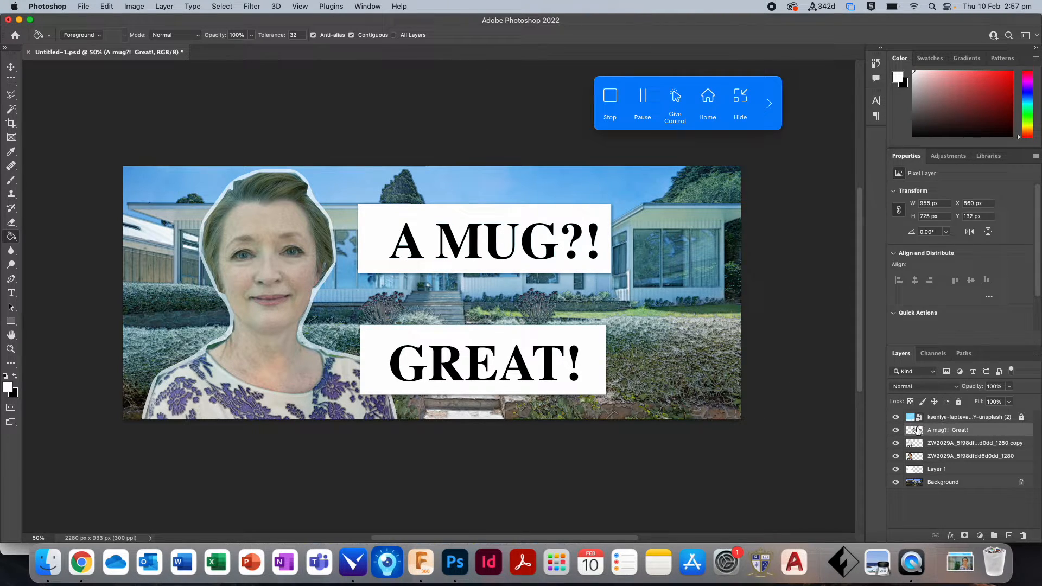
Select the "A MUG?!" box and rotate it about 3.3° clockwise, then deselect.
left_click(11, 83)
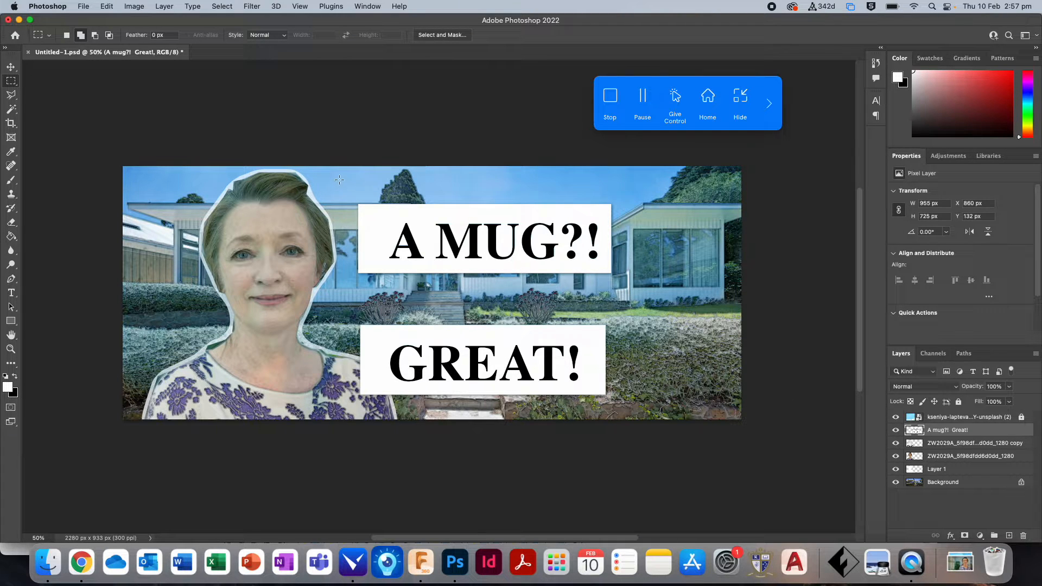
left_click_drag(340, 179, 662, 293)
key("super+t")
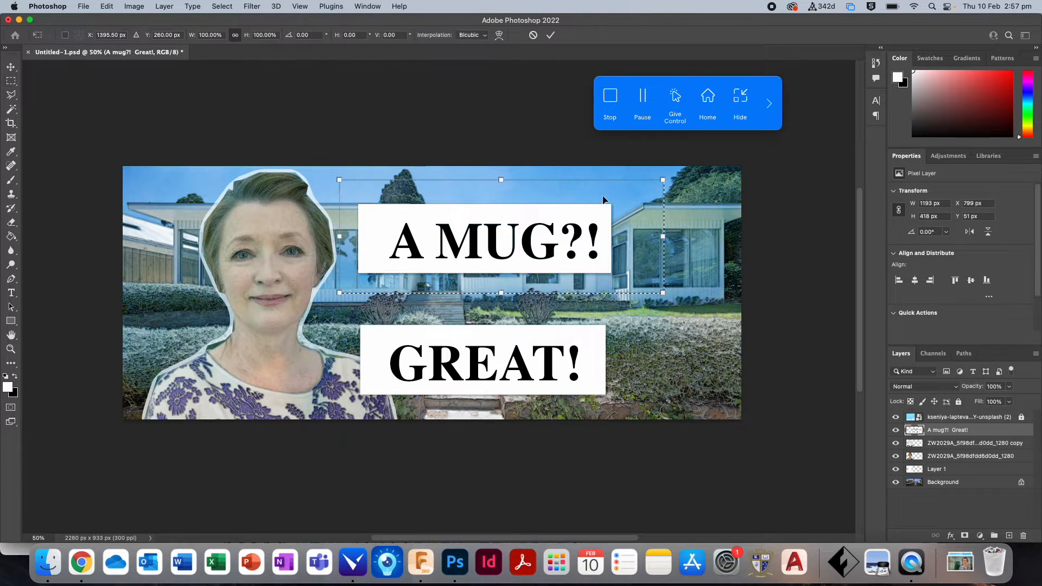
left_click_drag(684, 169, 689, 179)
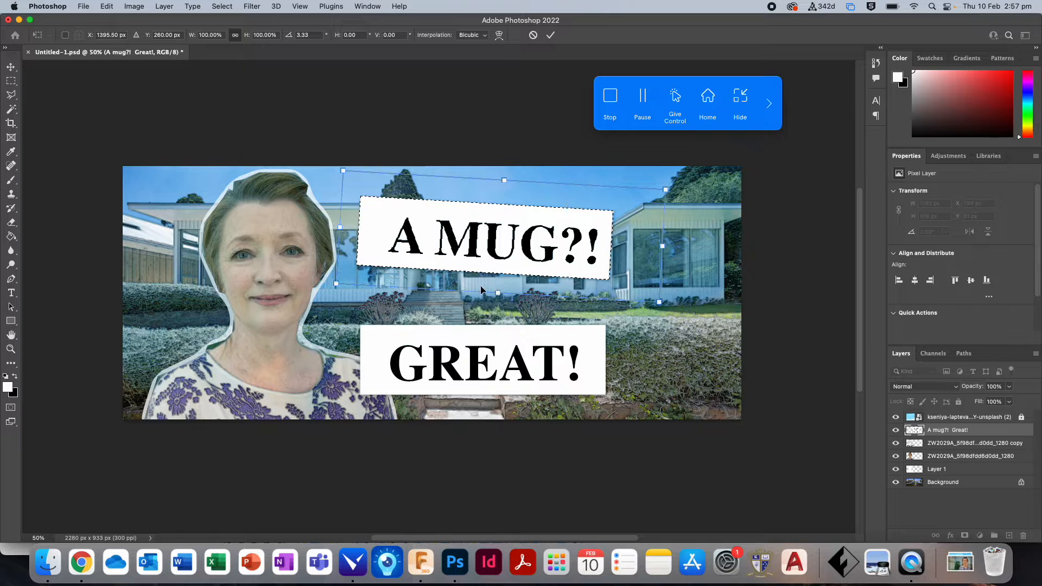
key("Return")
key("super+d")
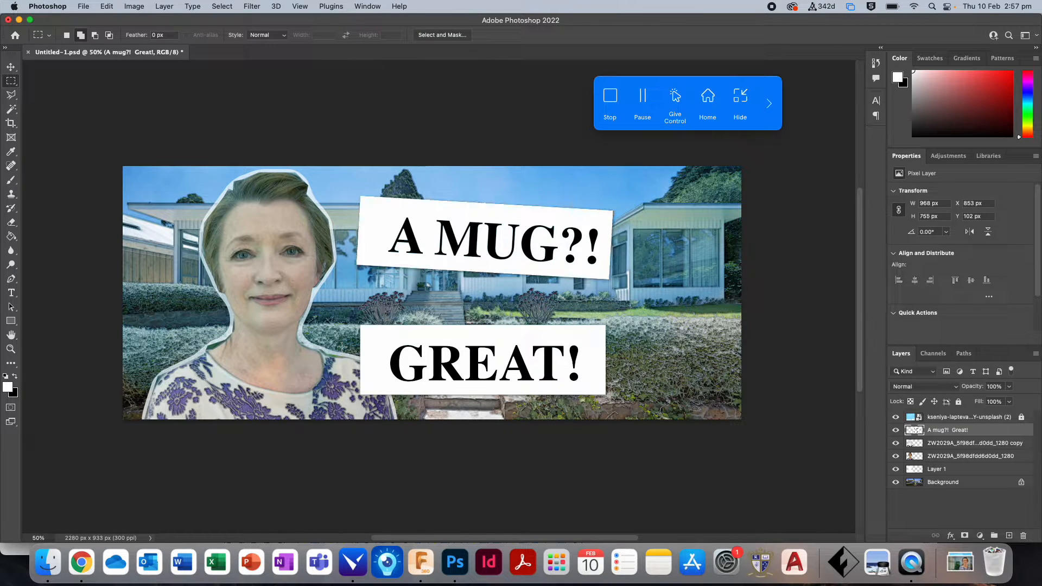
Rotate the "GREAT!" box about 4.3° counterclockwise and move it about 187 px right and 197 px up, just beneath "A MUG?!", then deselect.
left_click_drag(341, 302, 656, 407)
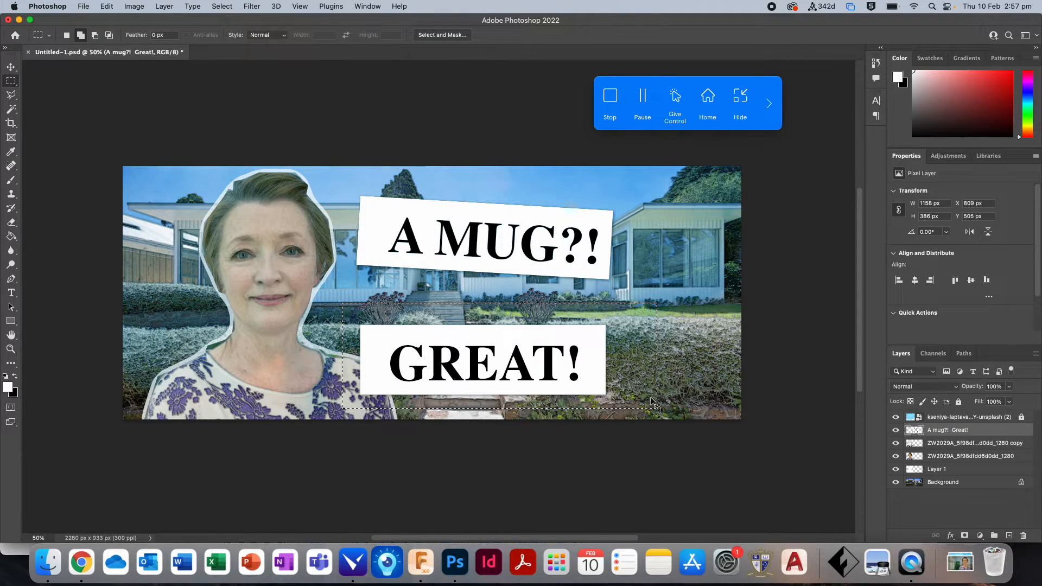
key("super+t")
left_click_drag(669, 302, 665, 289)
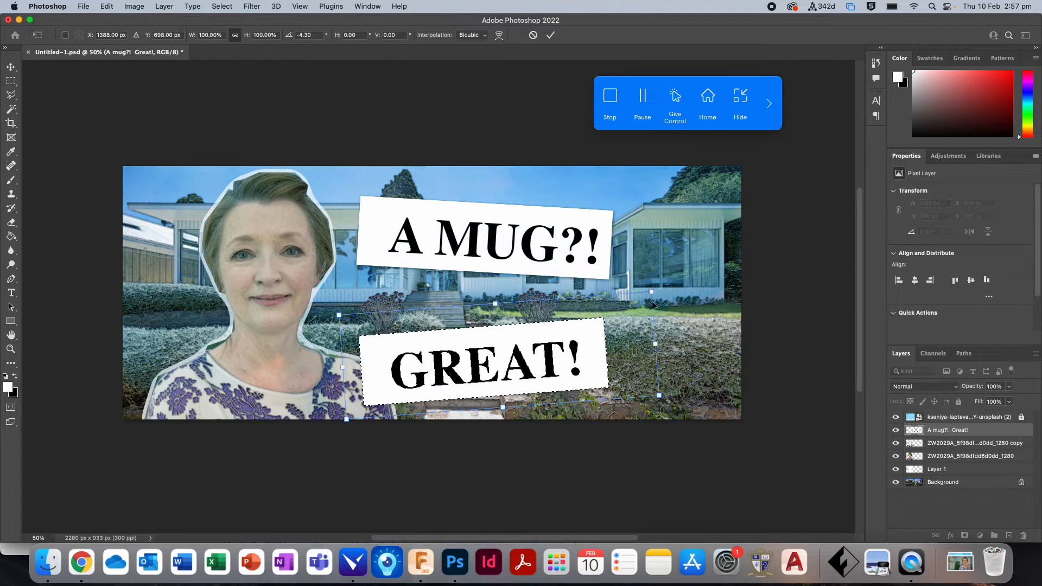
left_click_drag(582, 366, 633, 312)
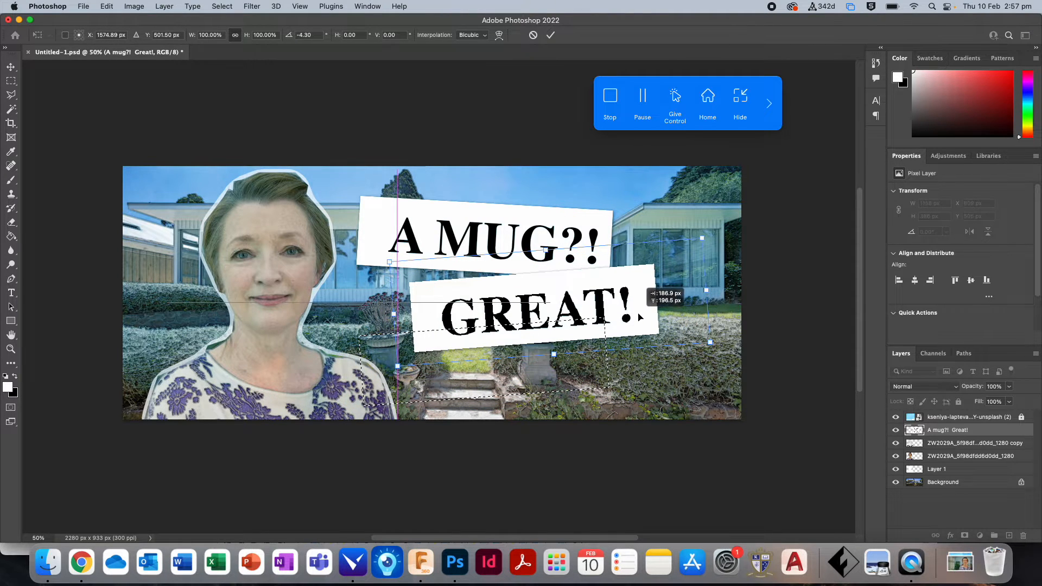
key("Return")
key("m")
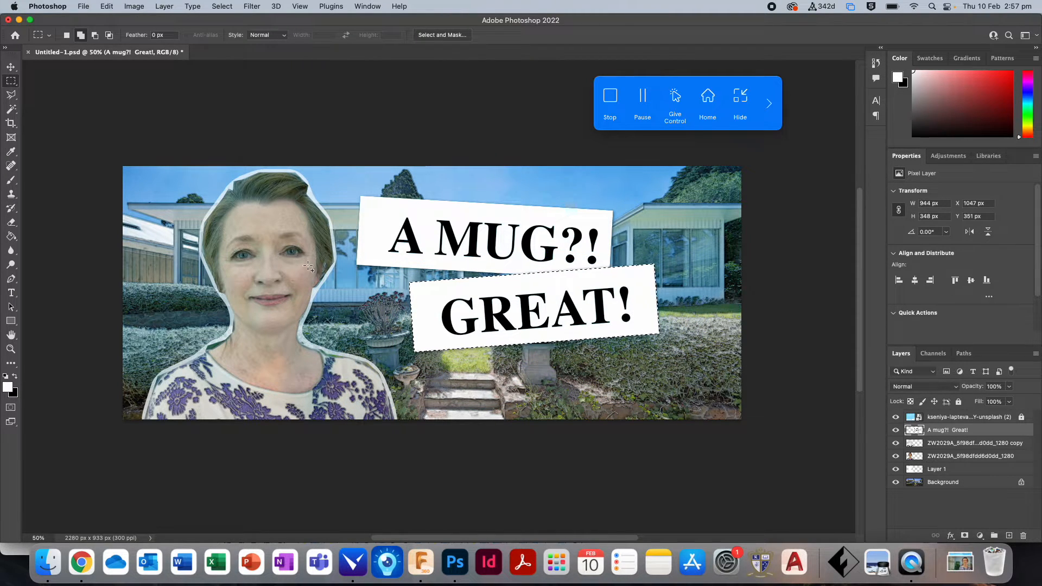
Move both caption boxes together about 142 px down, then deselect their layer.
left_click(15, 67)
left_click_drag(491, 247, 492, 287)
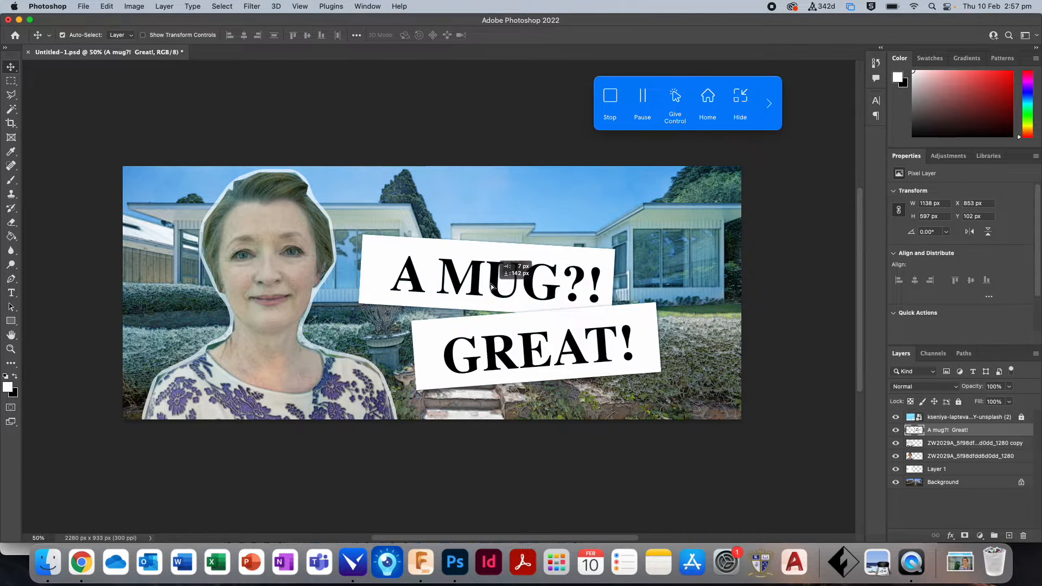
left_click(218, 88)
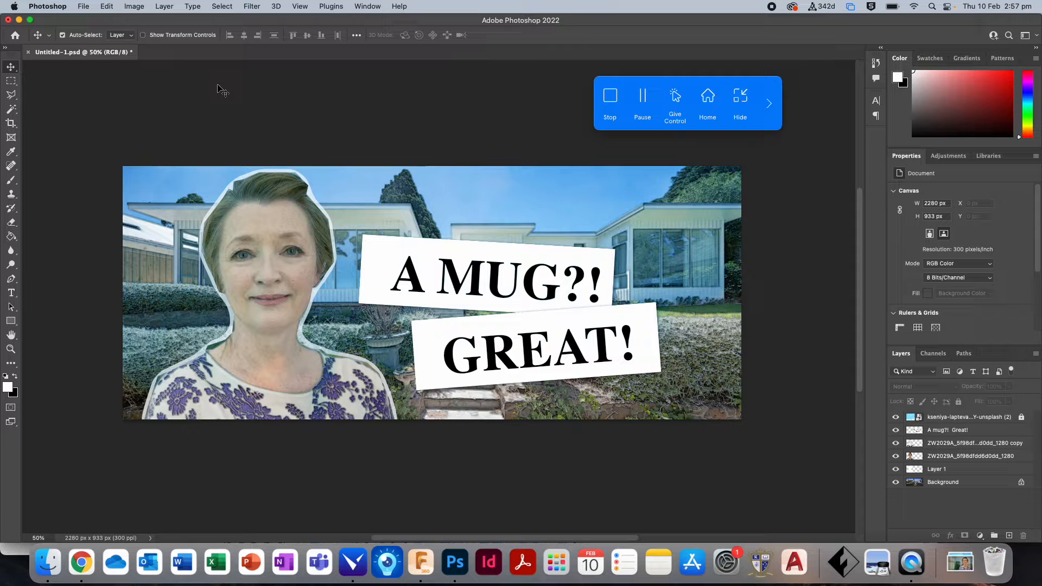
Turn the mum cut-out greyscale by setting its saturation to -100 with Hue/Saturation.
left_click(945, 456)
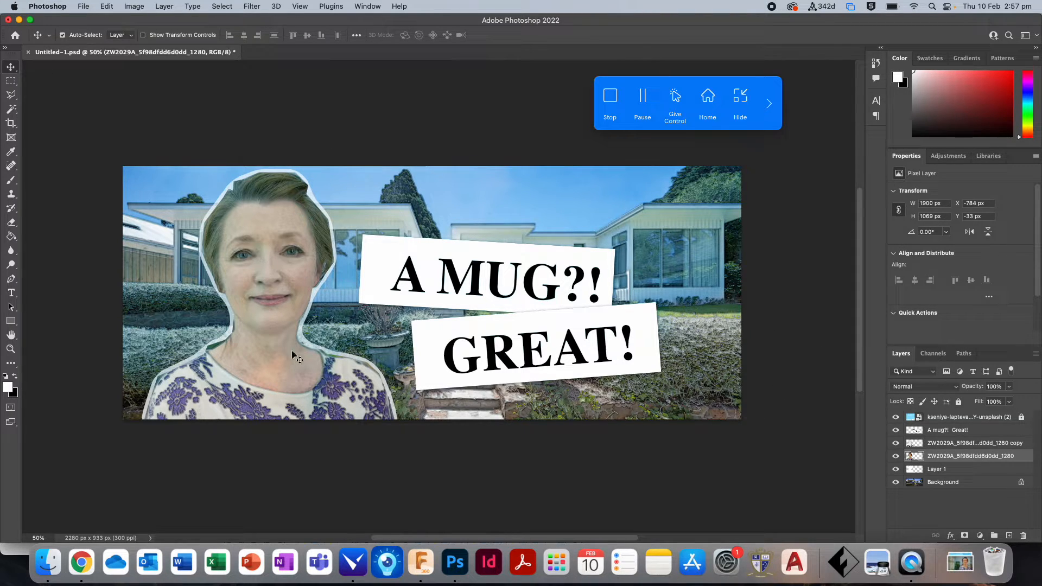
left_click(134, 6)
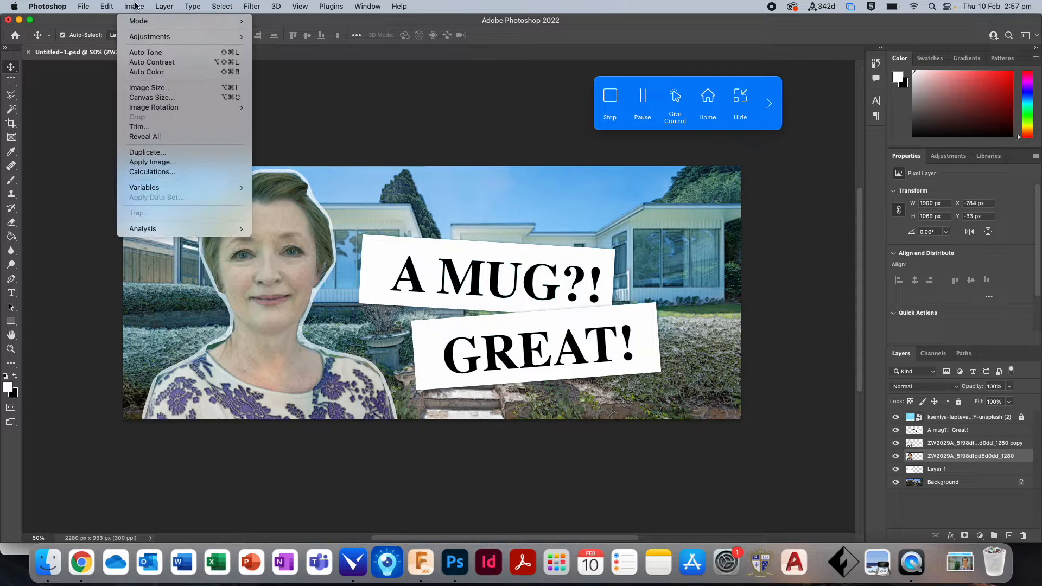
mouse_move(217, 36)
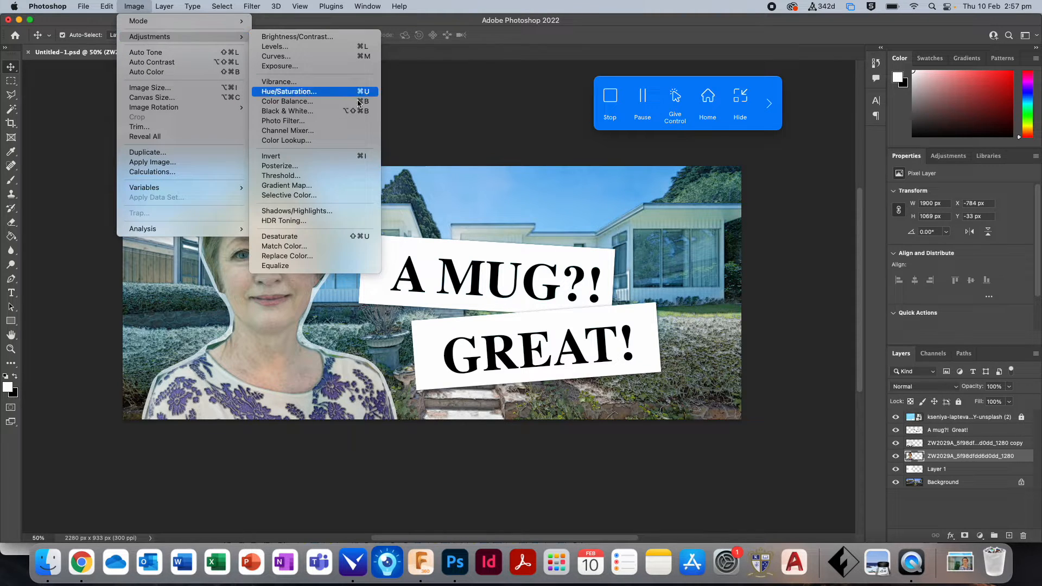
left_click(330, 92)
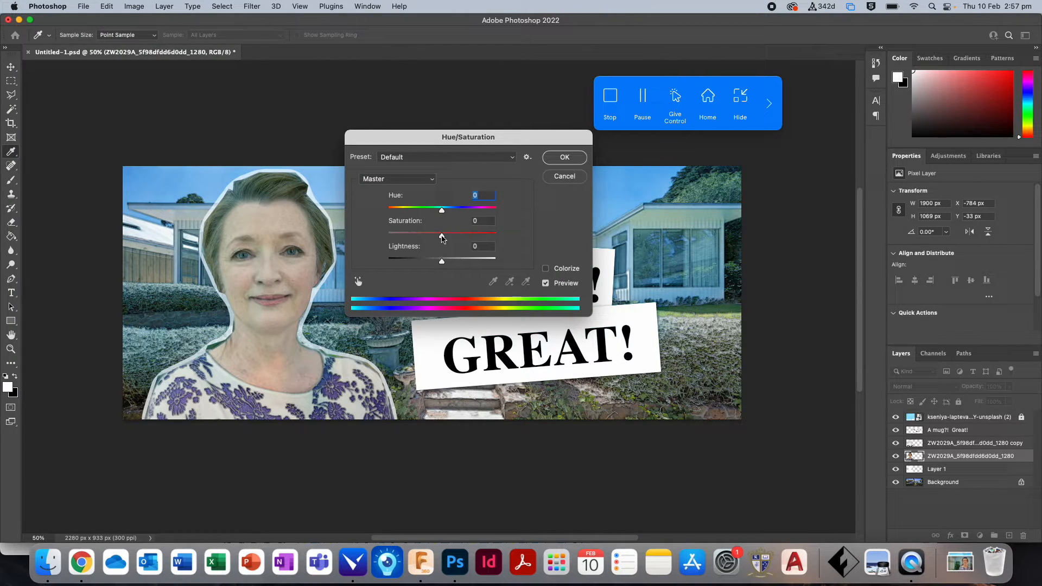
left_click_drag(443, 238, 387, 237)
key("Tab")
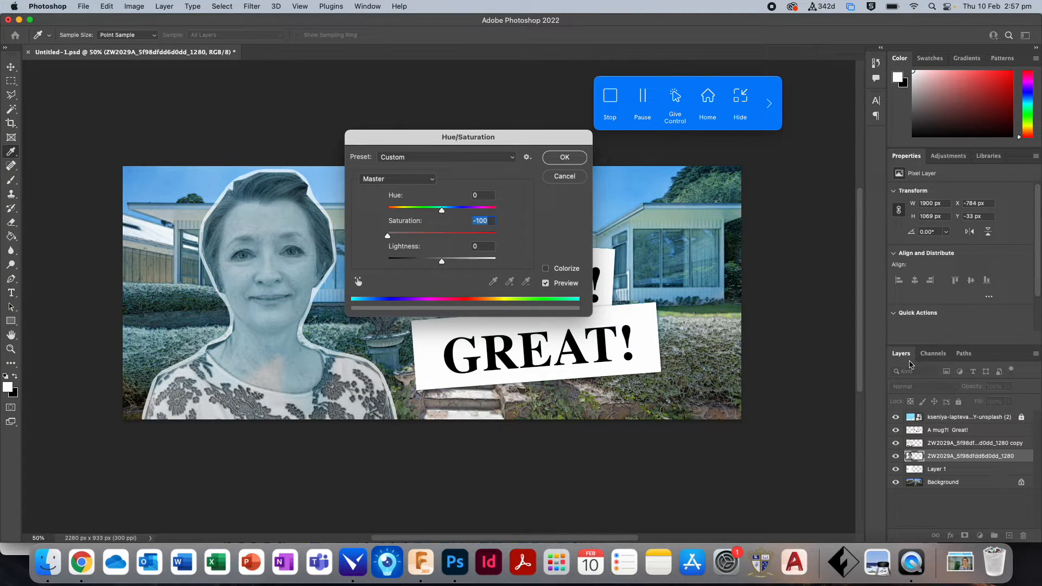
left_click(576, 157)
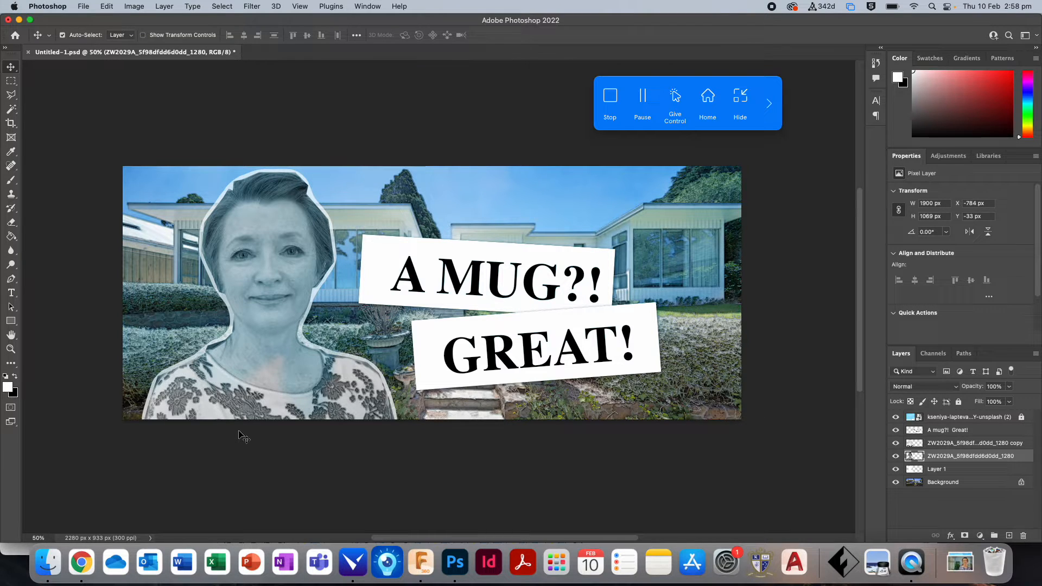
Switch to Chrome to examine several vintage woman meme examples for style reference, then return to Photoshop.
left_click(81, 562)
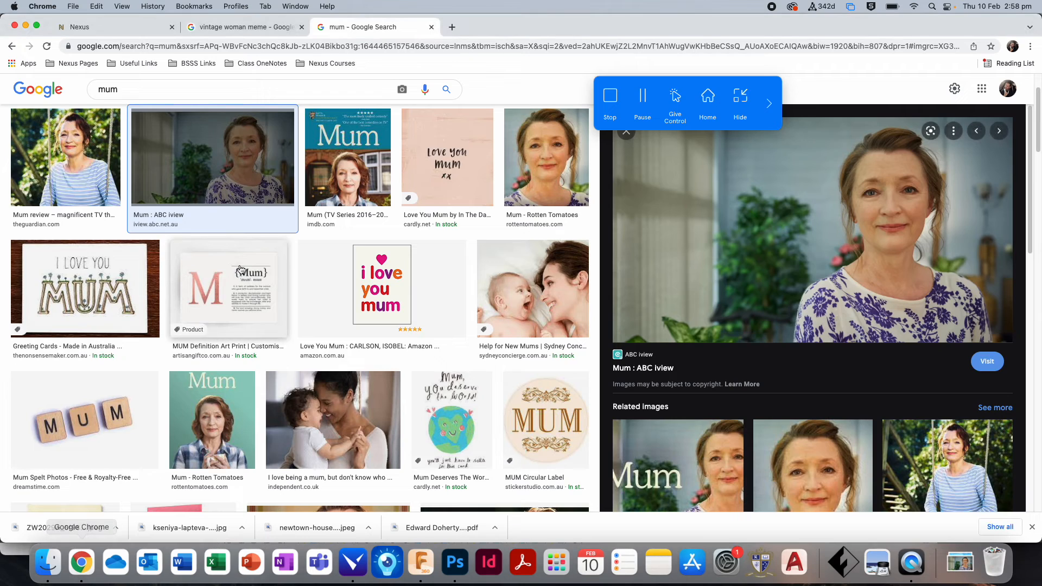
left_click(242, 27)
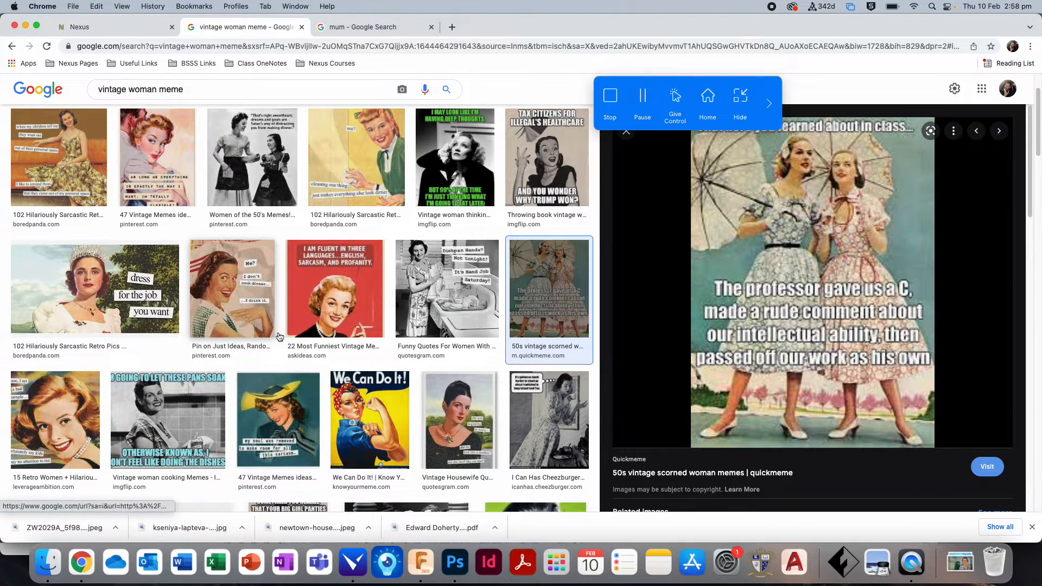
left_click(250, 158)
left_click(163, 159)
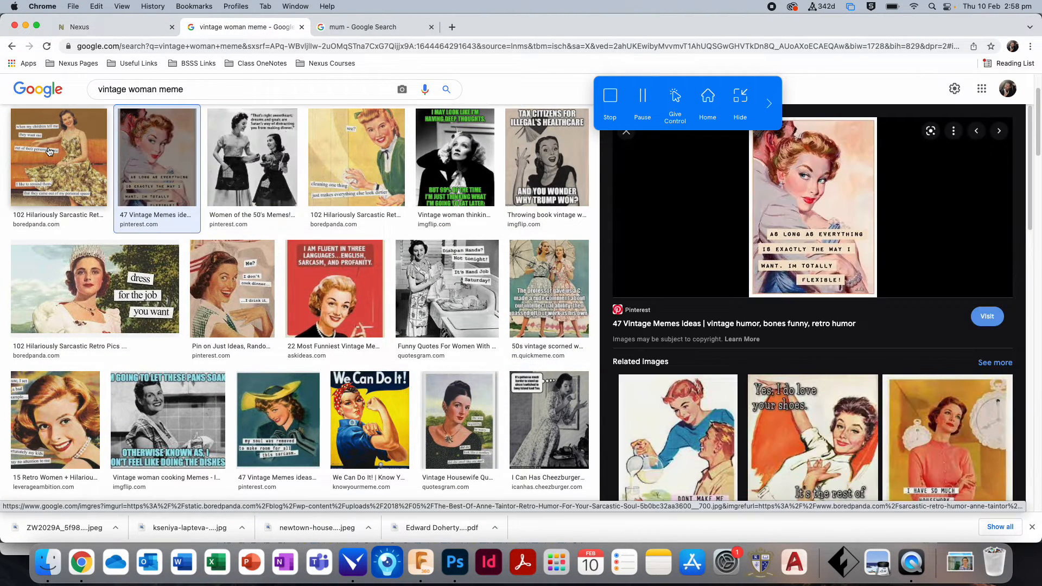
left_click(52, 155)
left_click(455, 564)
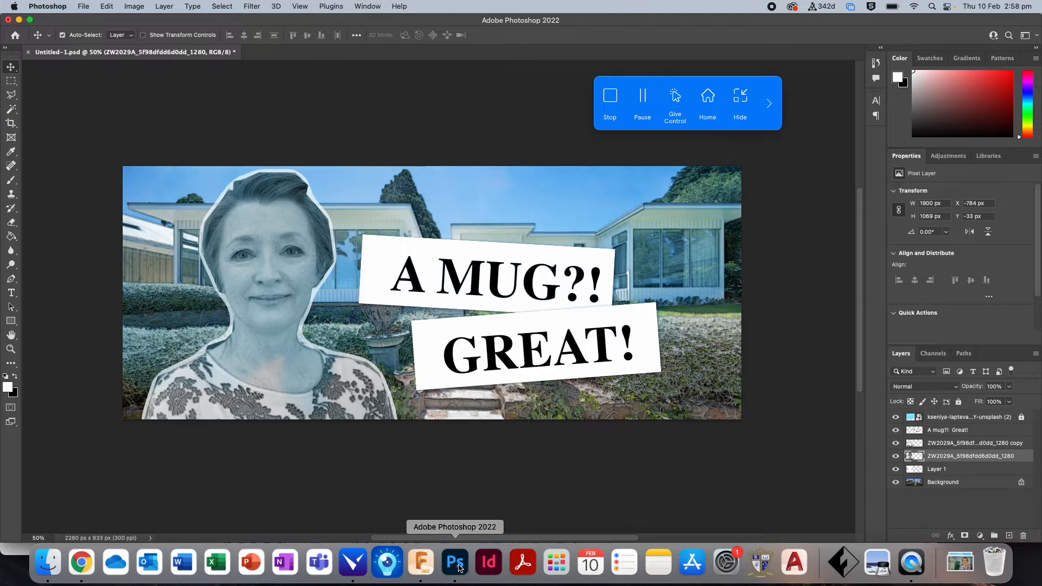
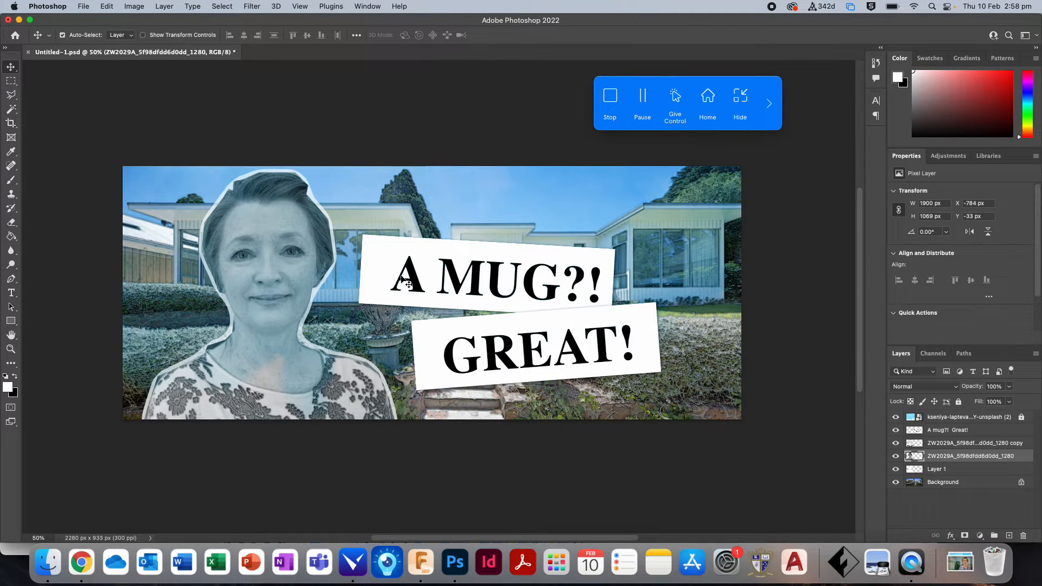
Switch to QuickTime Player and make a new audio recording about two seconds long, keeping it open without saving.
left_click(904, 564)
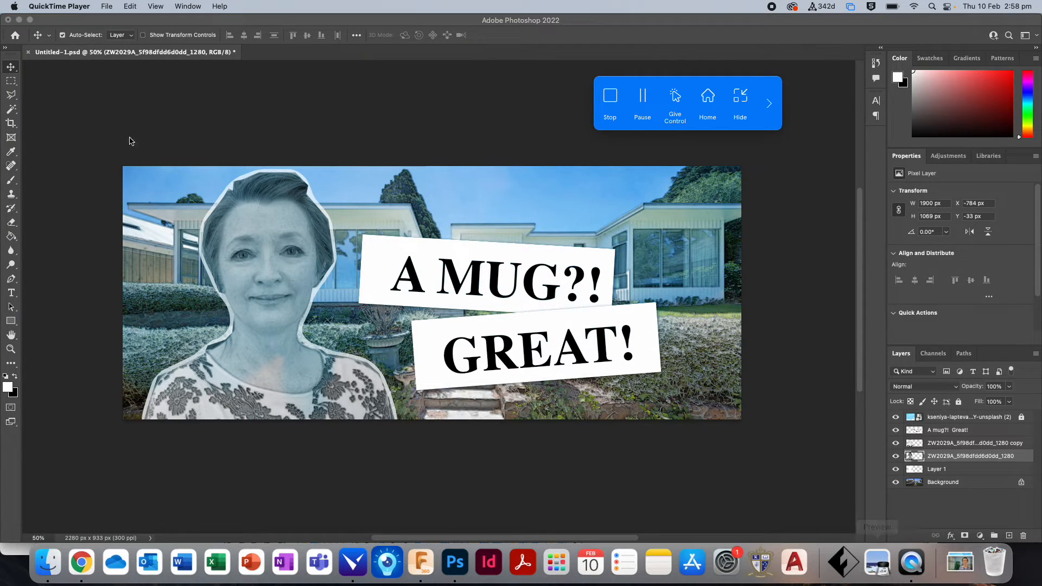
left_click(106, 7)
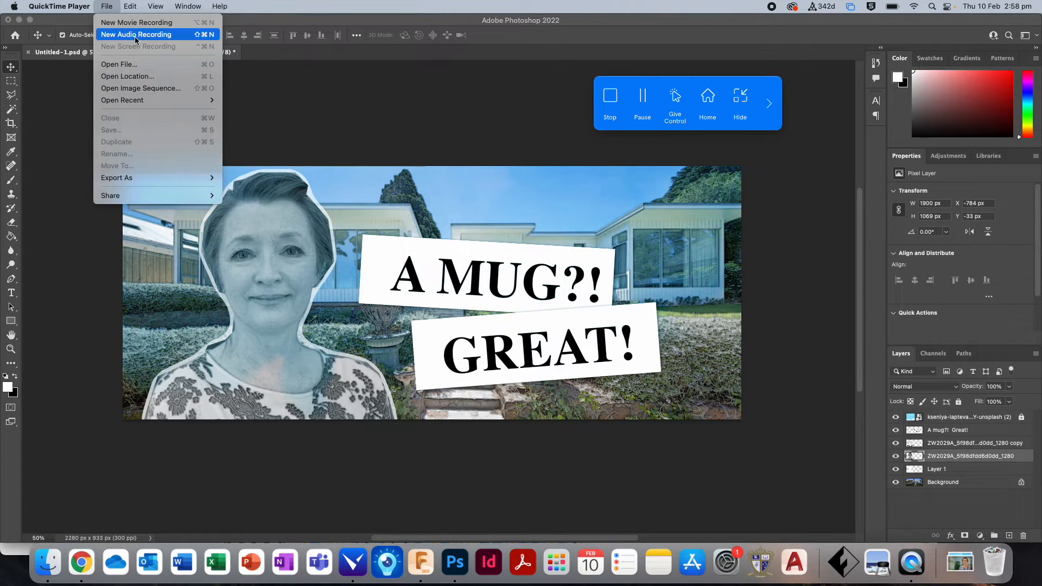
mouse_move(82, 4)
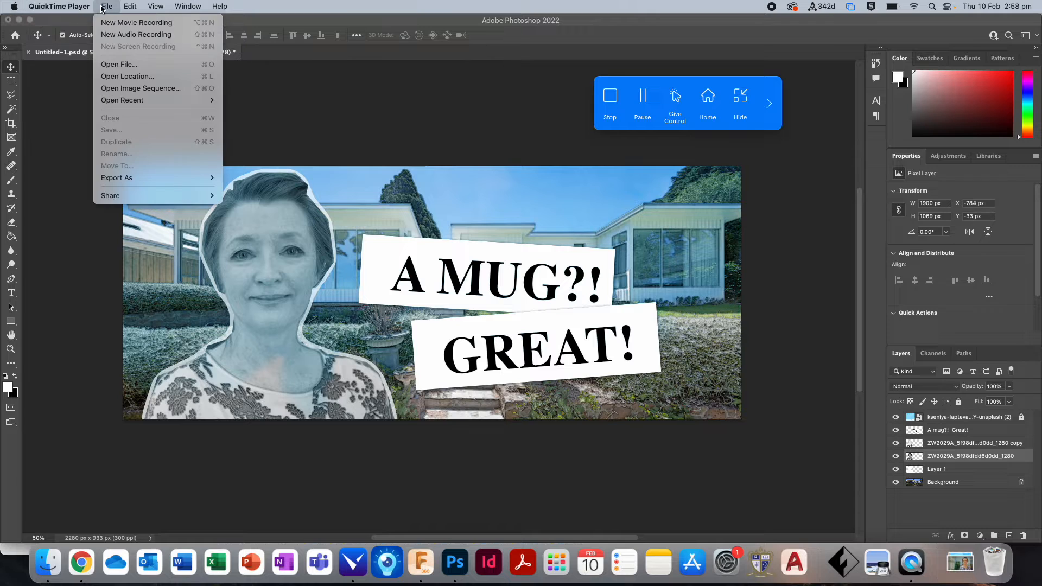
left_click(119, 38)
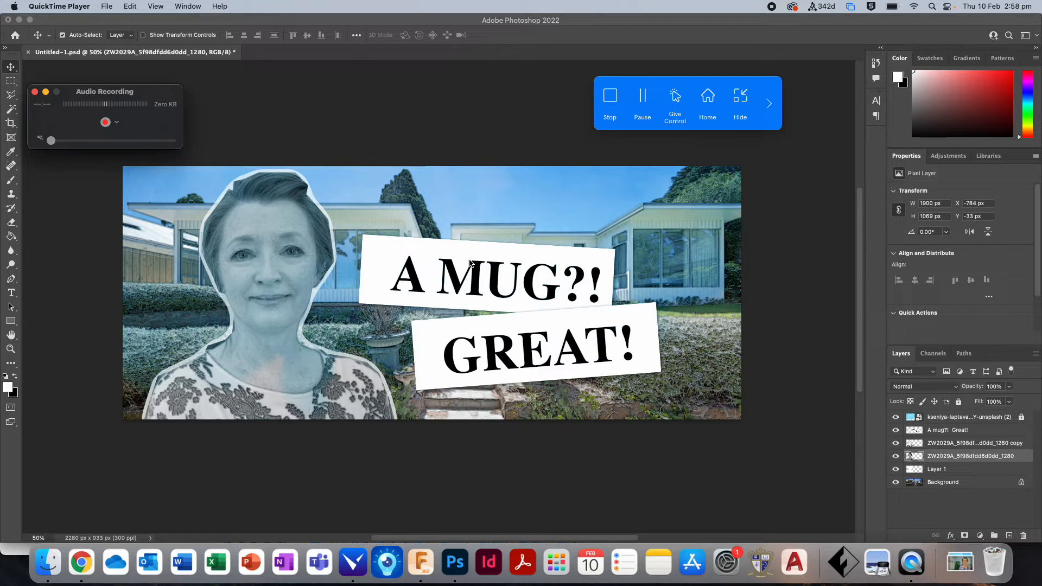
left_click(105, 122)
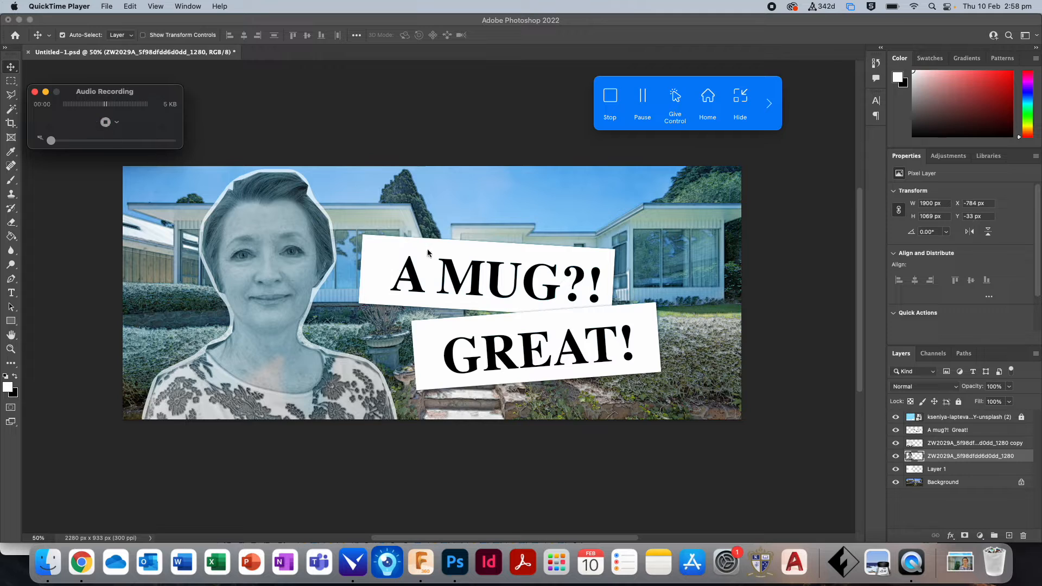
left_click(105, 123)
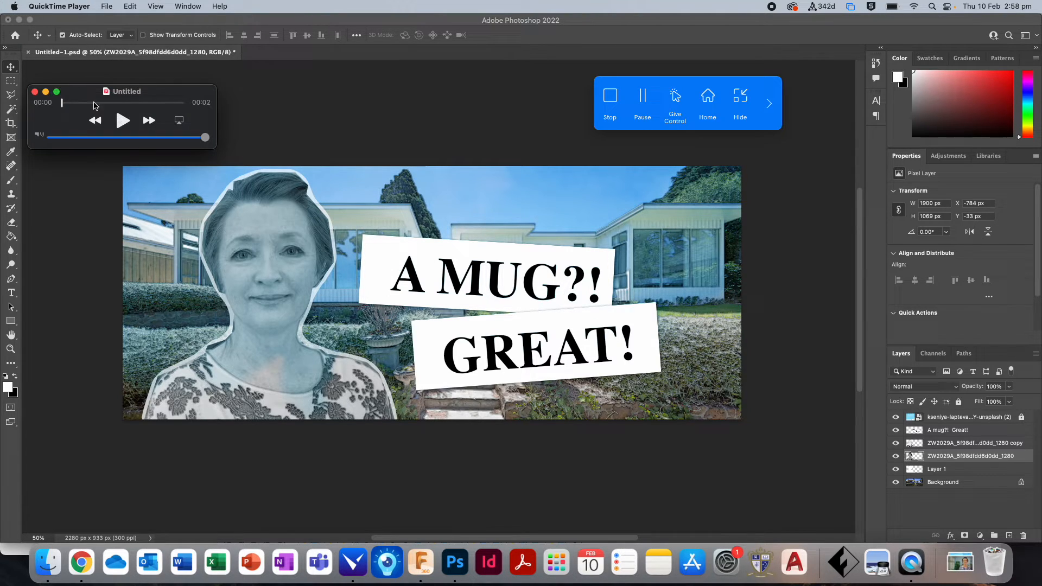
left_click(35, 92)
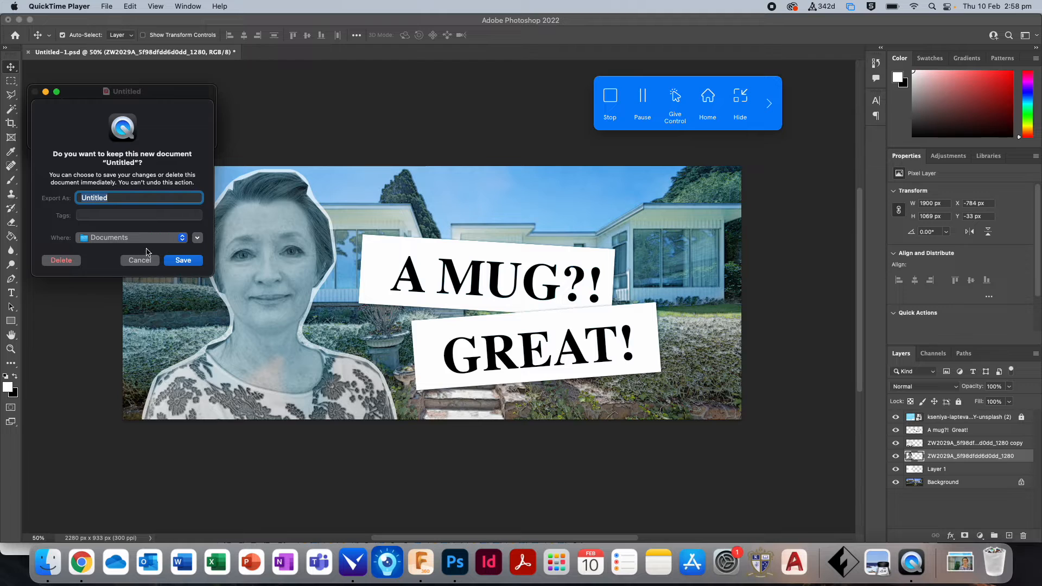
left_click(125, 260)
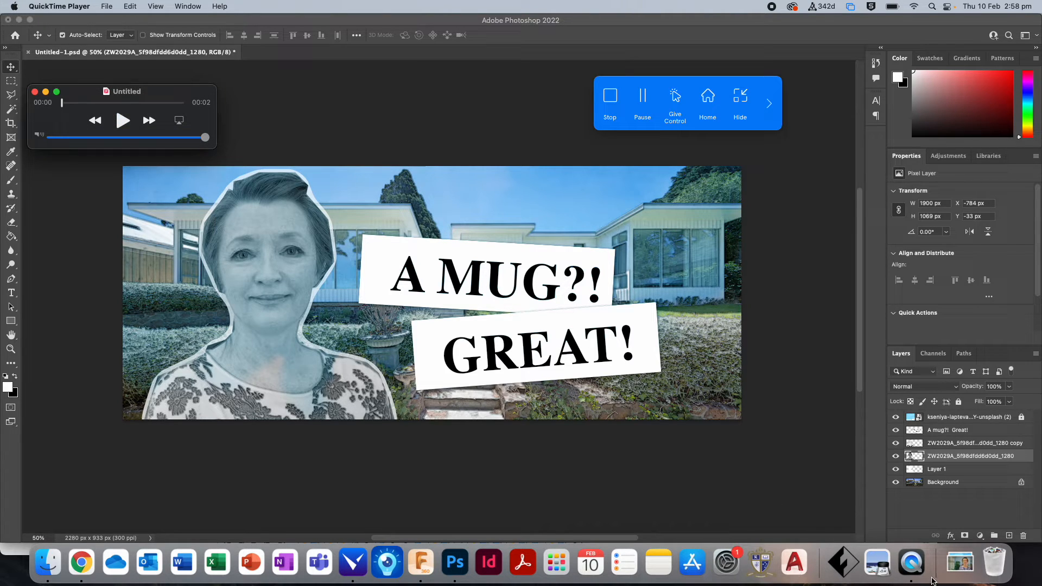
left_click(103, 8)
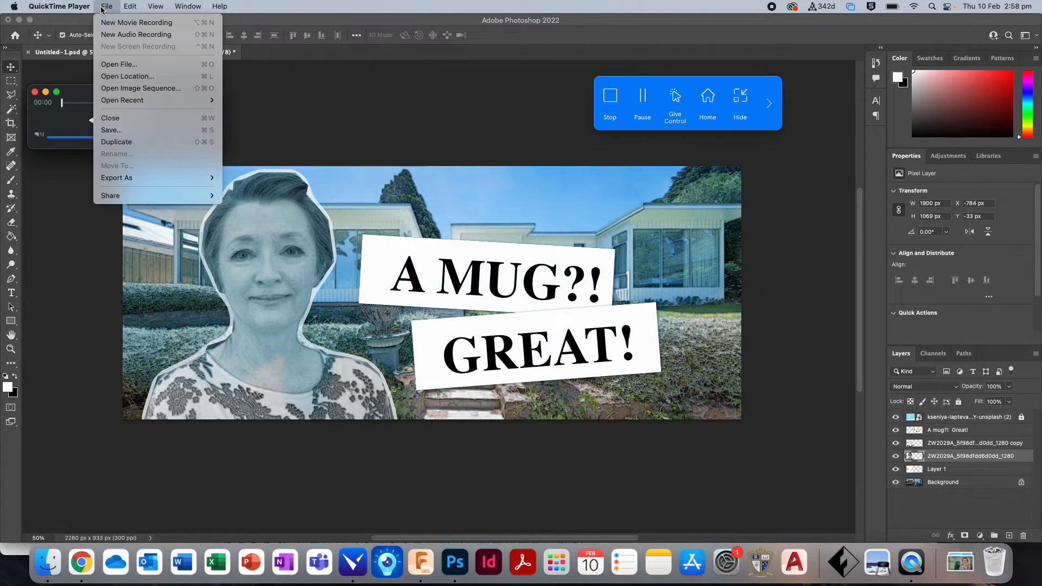
left_click(120, 25)
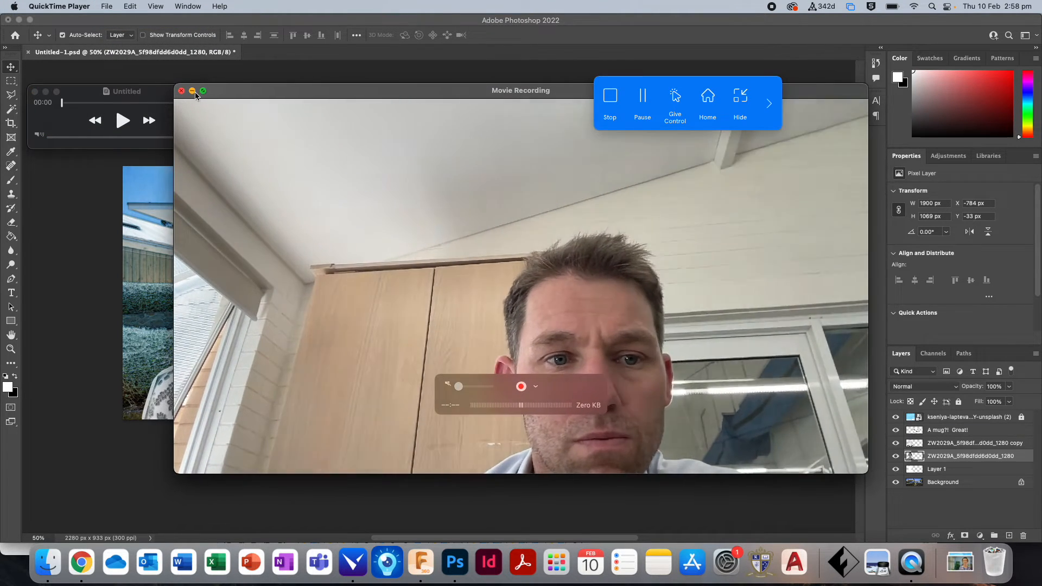
left_click(182, 91)
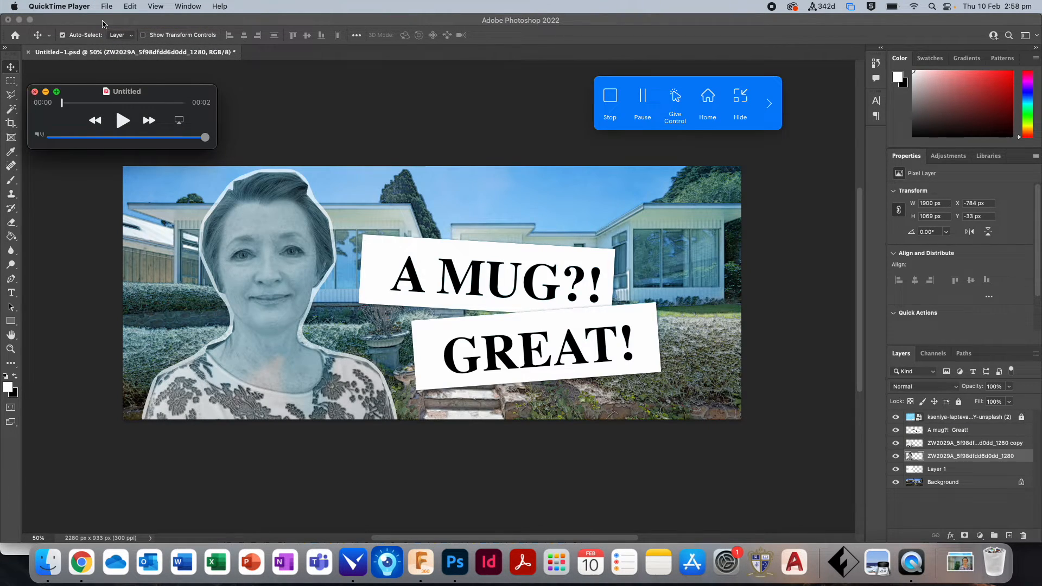
Close the untitled two-second audio recording and delete it without saving.
key("super+w")
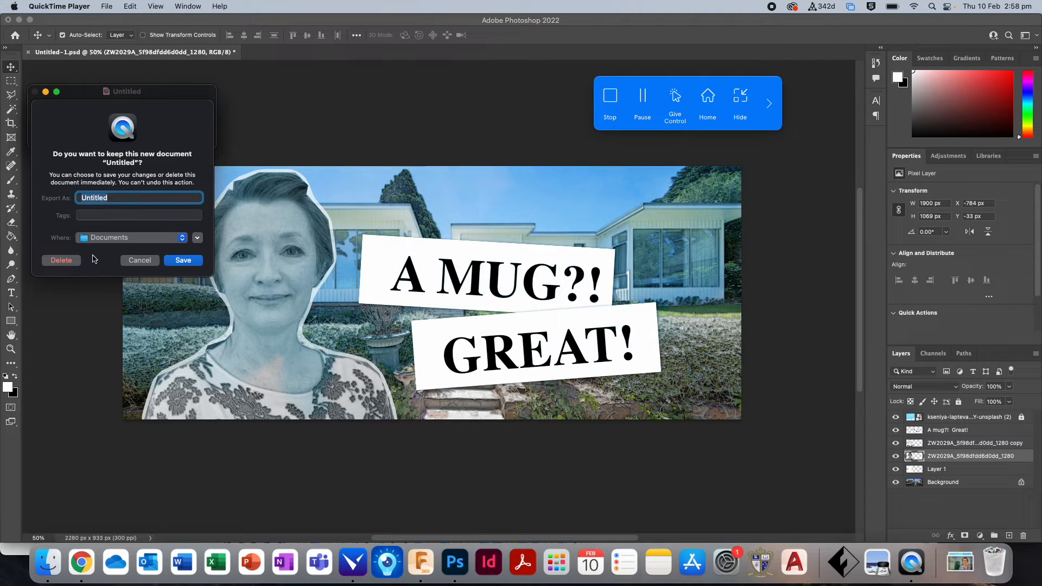
left_click(62, 260)
Return to Photoshop and save the mug wrap document Untitled-1.psd.
left_click(108, 8)
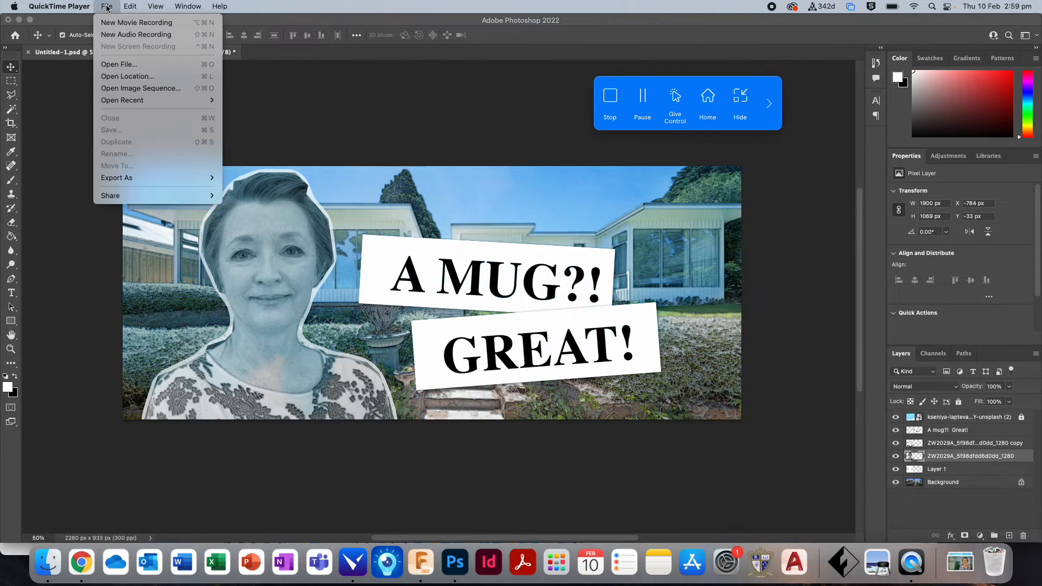
left_click(352, 115)
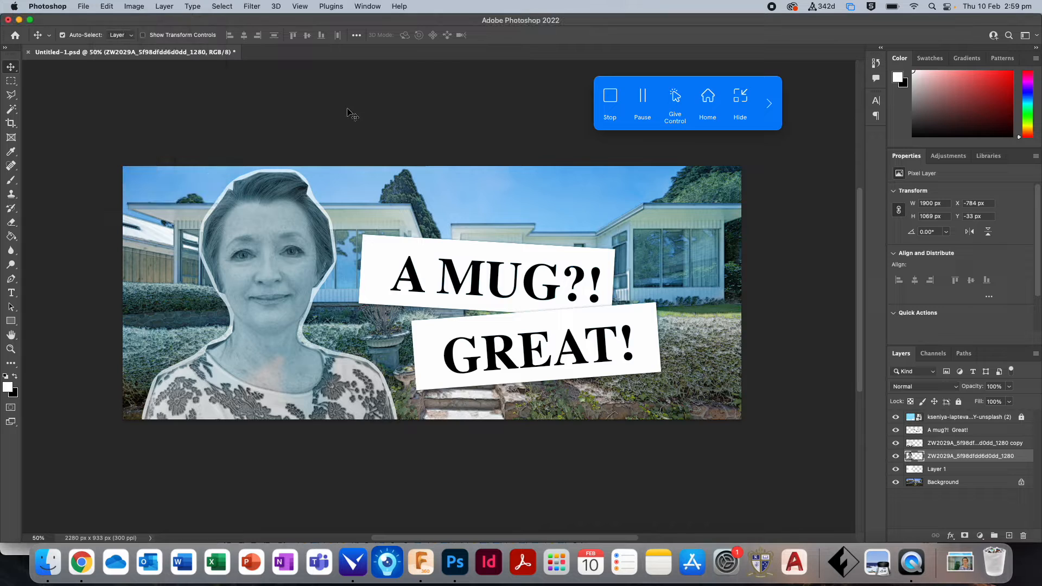
key("super+s")
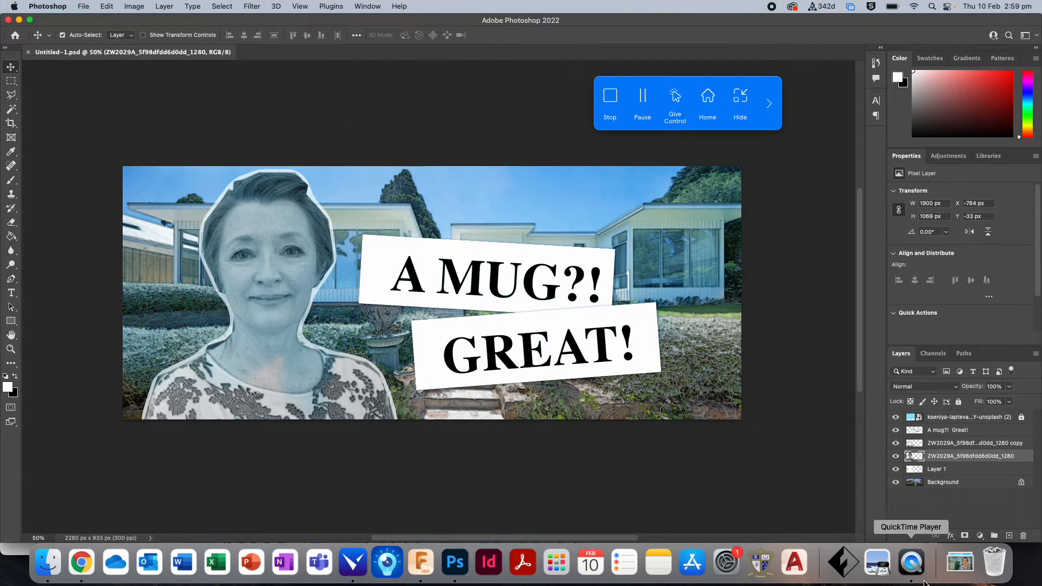
Switch to QuickTime Player and look through its available commands for a way to stop the screen recording.
left_click(911, 560)
right_click(910, 559)
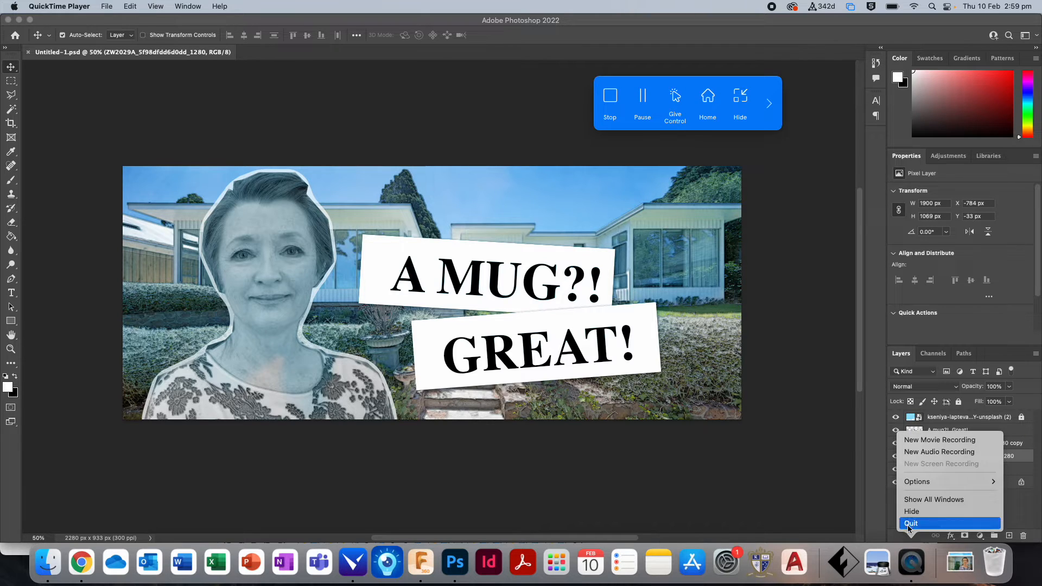
mouse_move(913, 481)
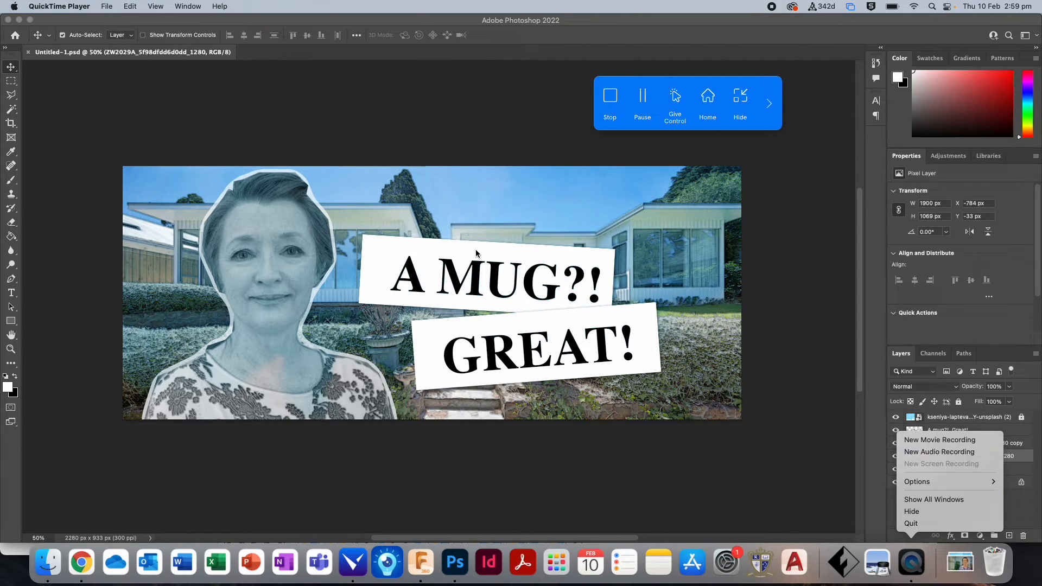
left_click(457, 167)
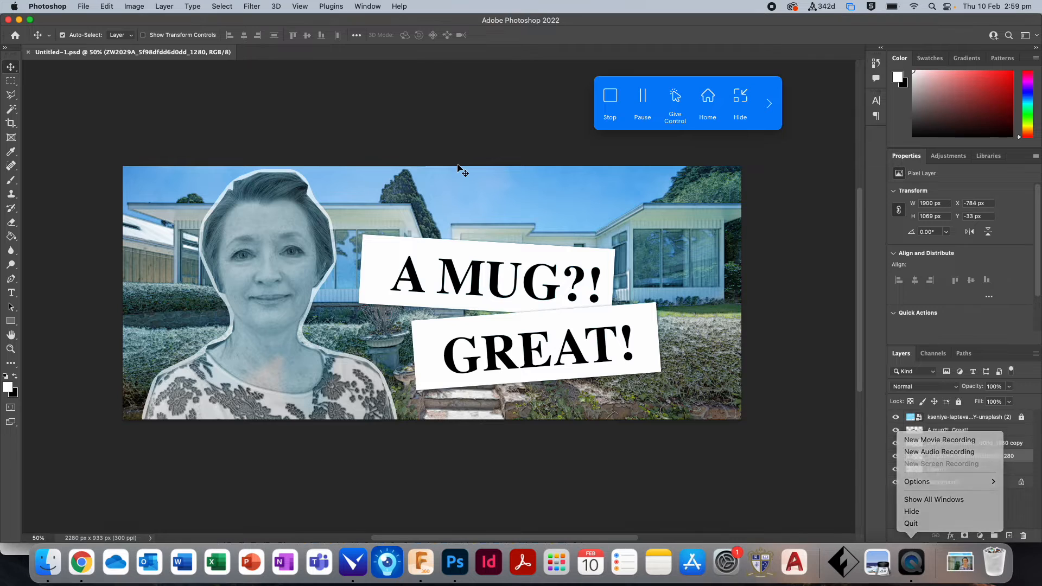
left_click(911, 561)
left_click(85, 5)
mouse_move(114, 5)
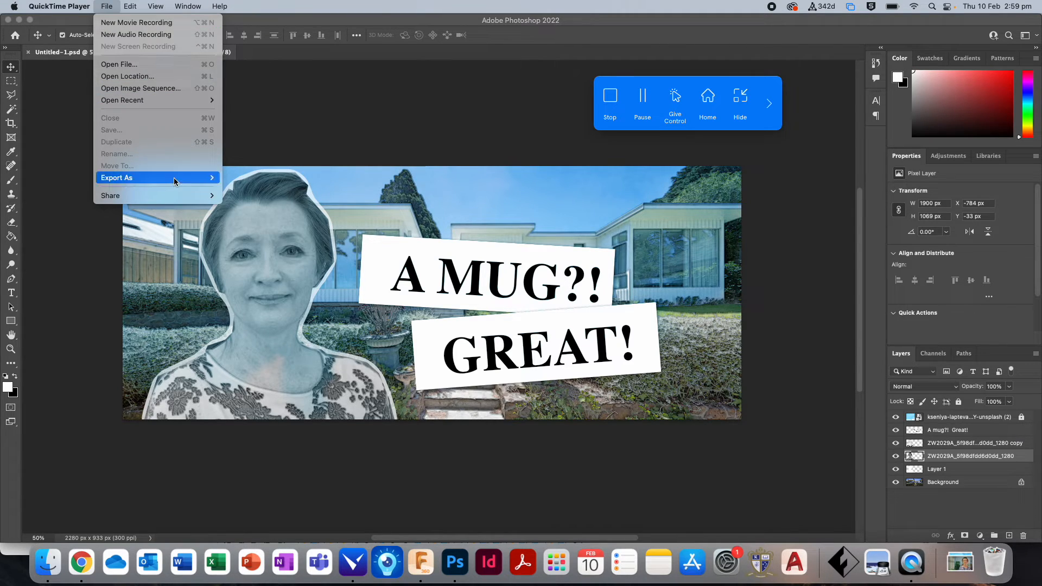
mouse_move(179, 3)
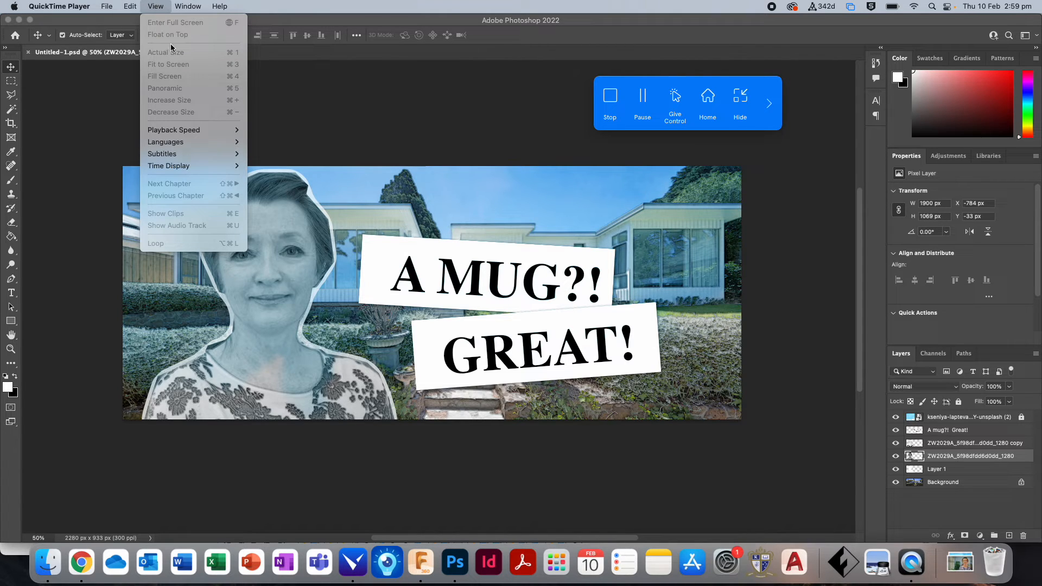
mouse_move(67, 6)
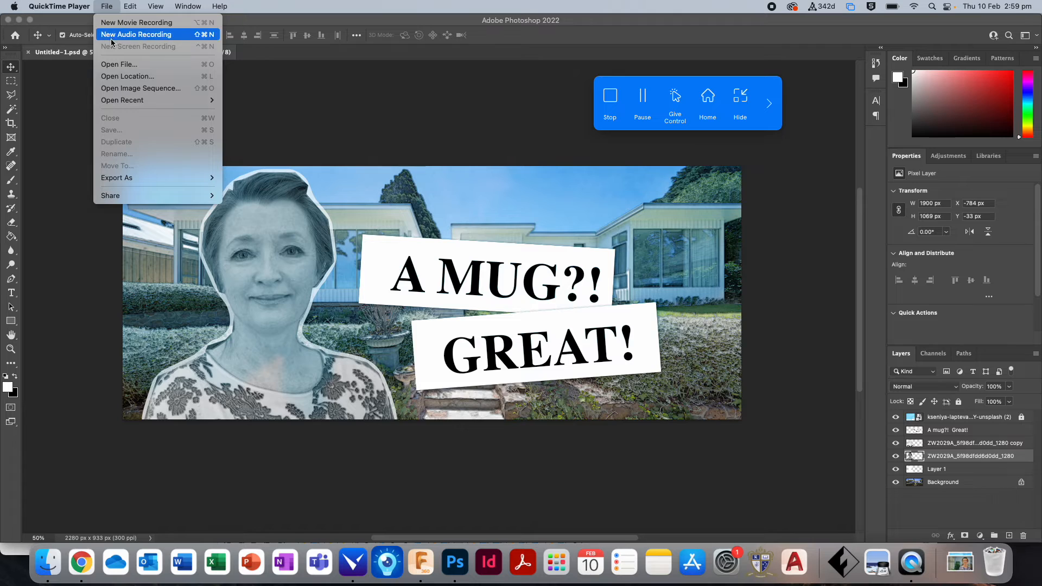
mouse_move(121, 102)
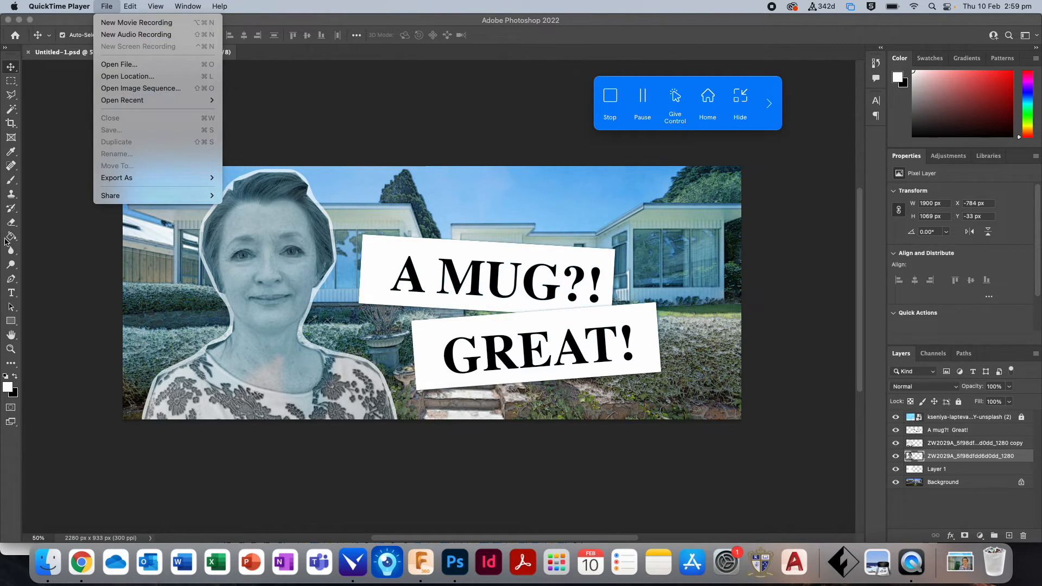
Switch to Chrome and search Google in a new tab for "quicktime stop screen recording".
left_click(79, 572)
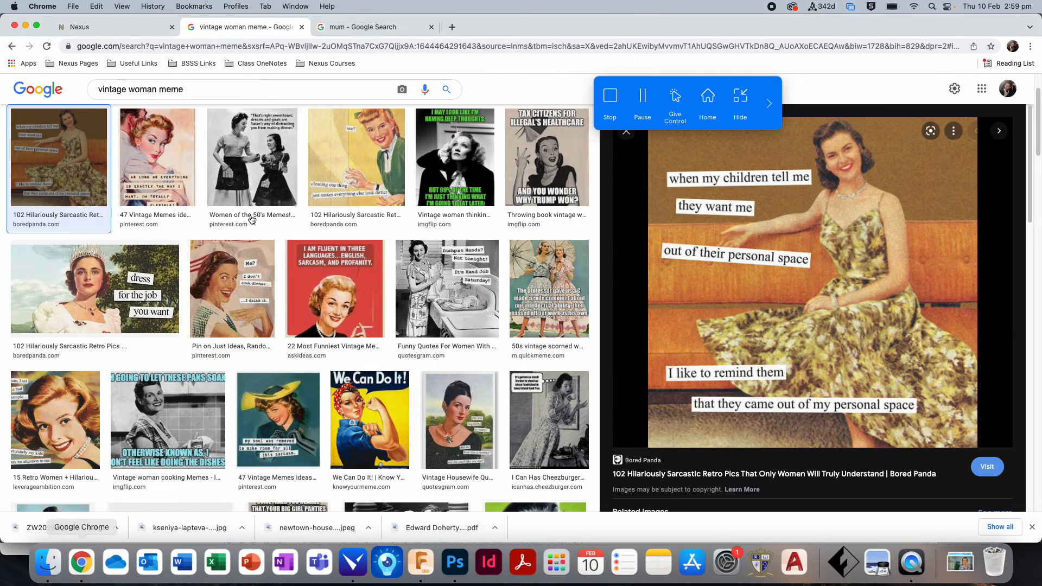
left_click(455, 27)
left_click(436, 250)
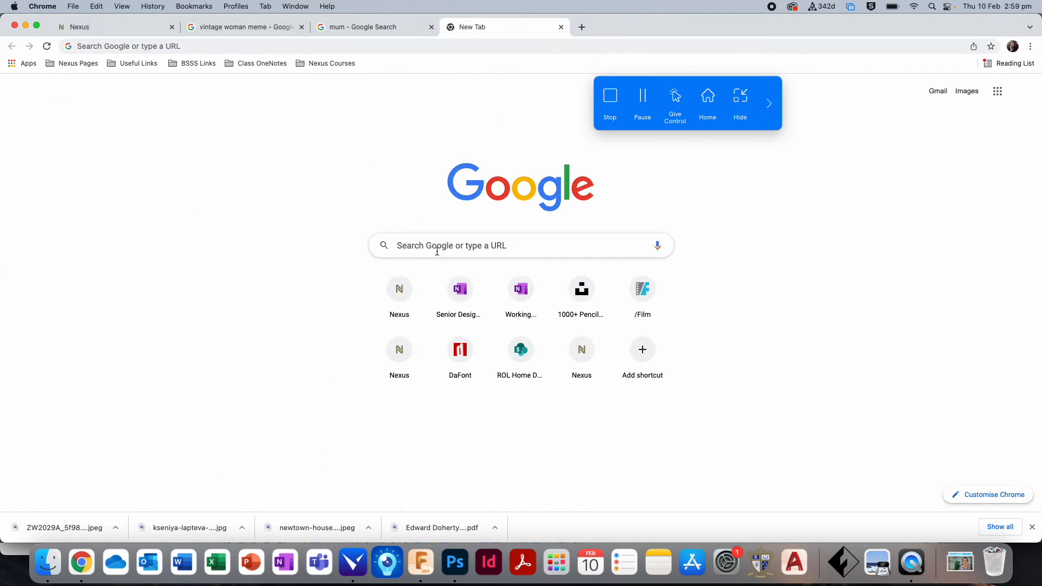
type("quii")
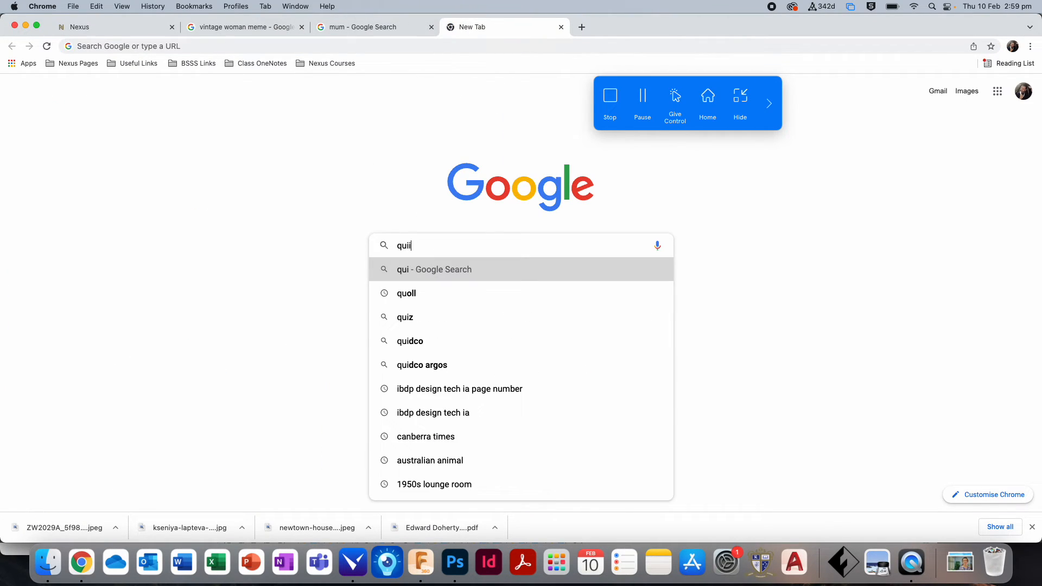
type("cl")
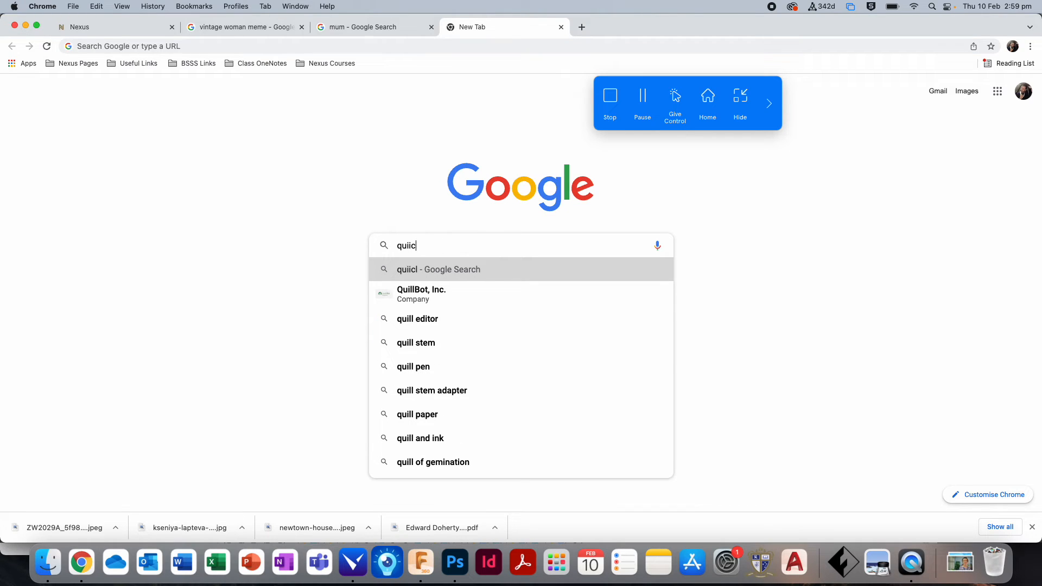
key("BackSpace")
key("BackSpace")
type("ckt")
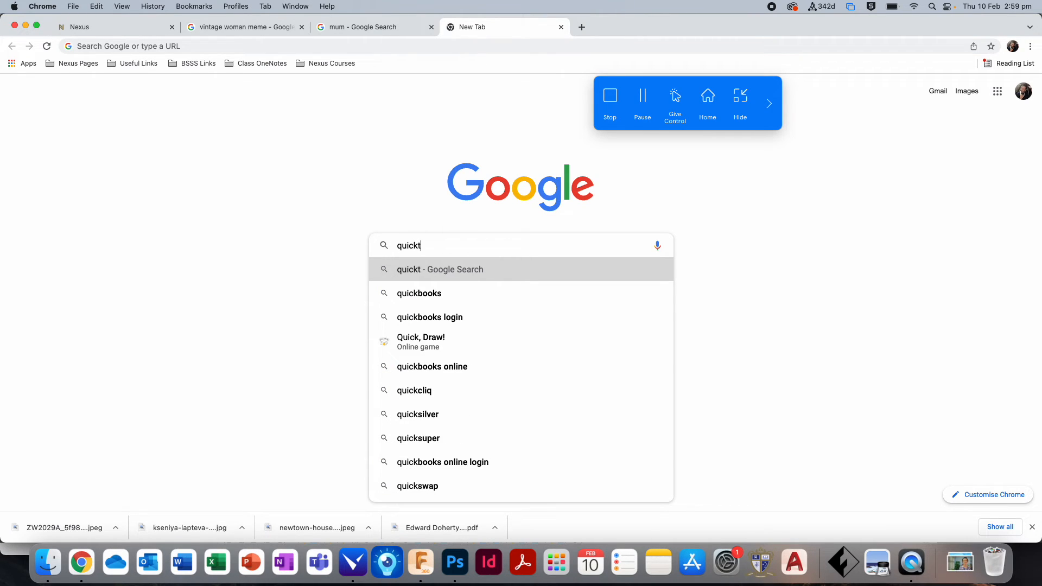
type("ime stop ")
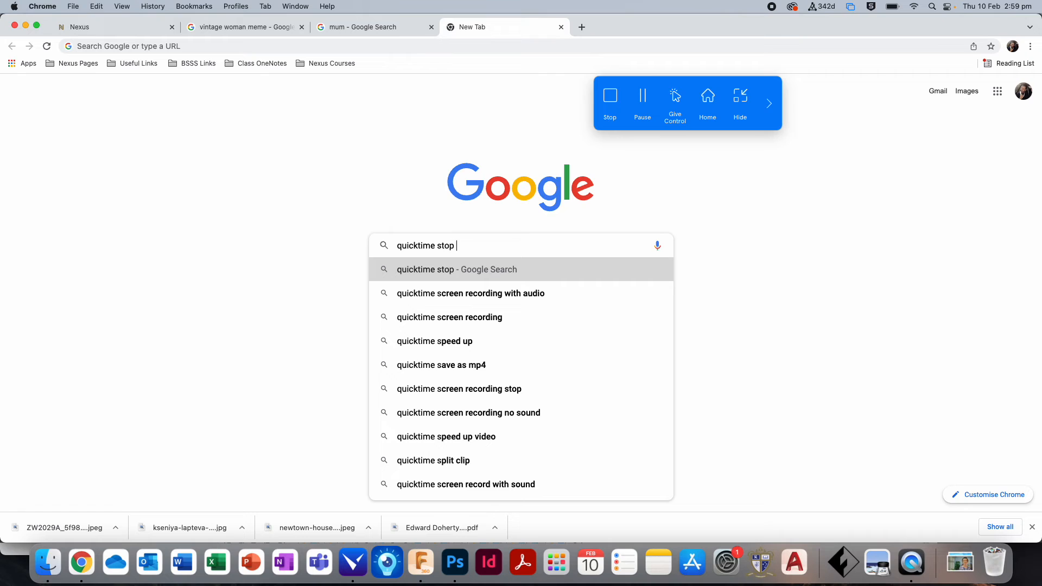
type("sc")
left_click(473, 269)
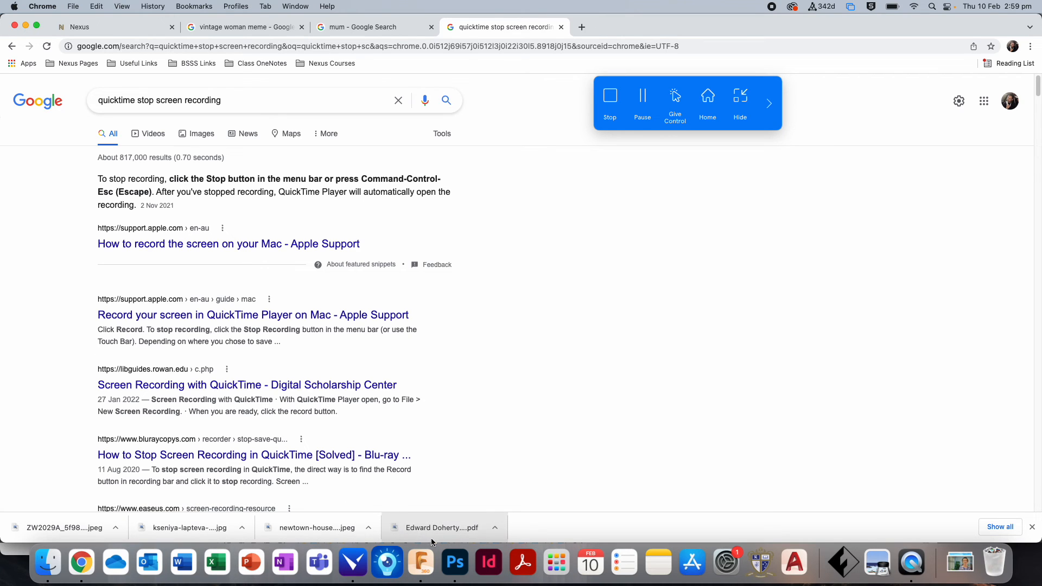
Bring the Photoshop mug wrap back into view and make QuickTime Player the active application.
left_click(911, 562)
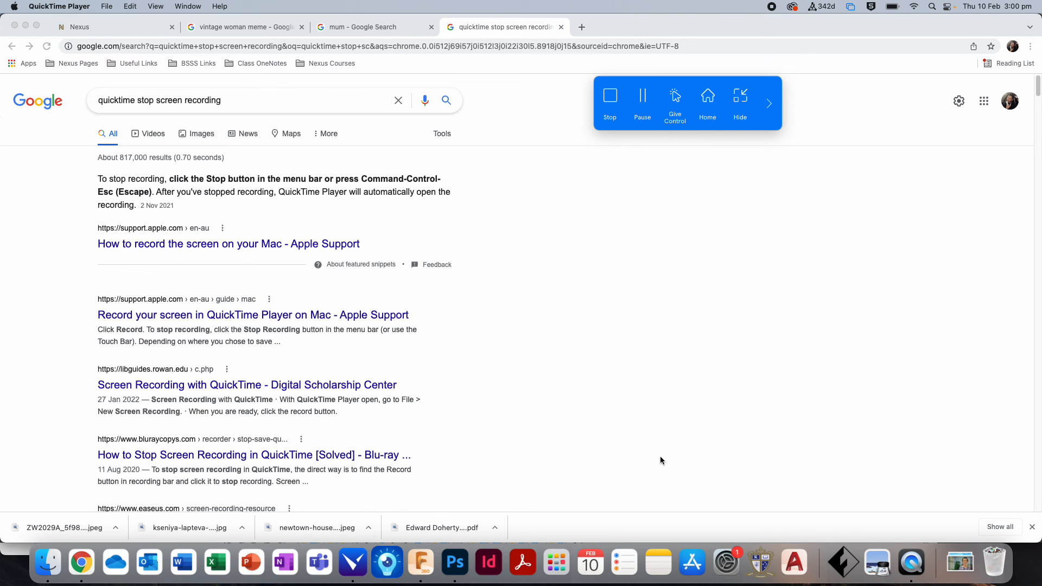
left_click(455, 563)
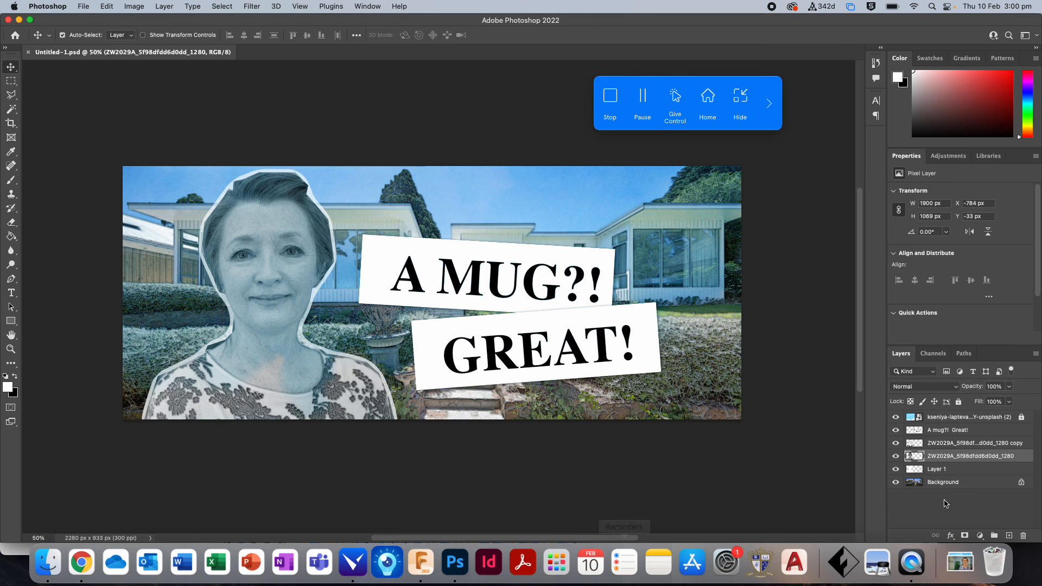
left_click(917, 567)
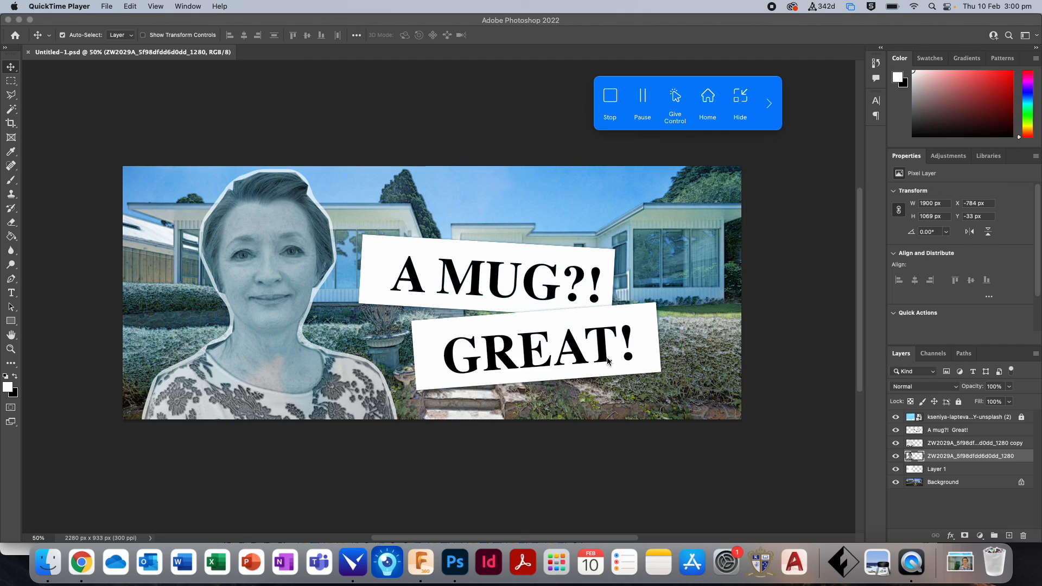